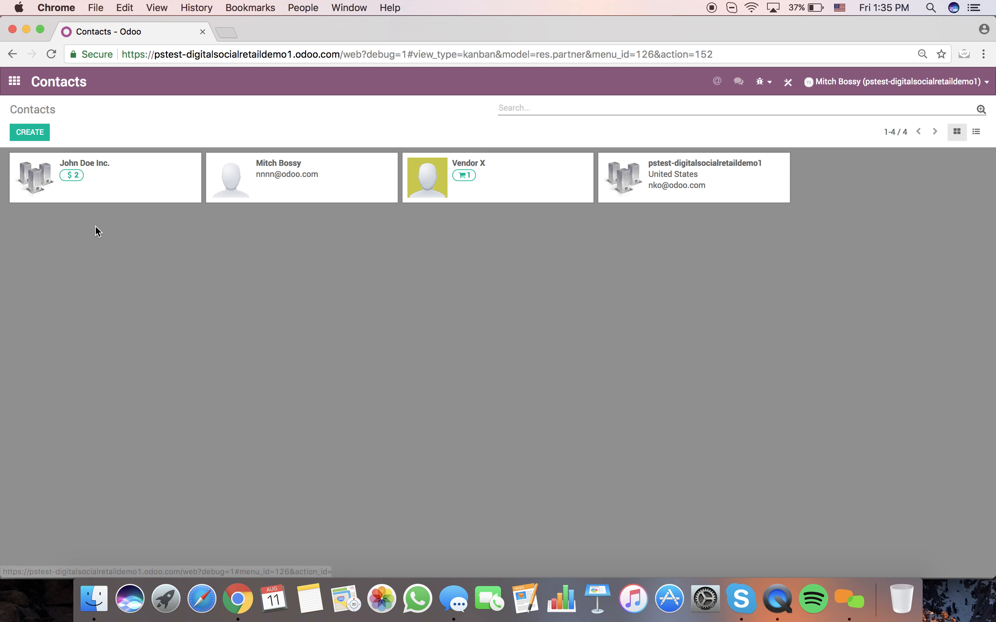
Edit the John Doe Inc. contact form in Studio and relabel the Mobile field as Cell Phone.
{"action": "left_click", "coordinate": [142, 192]}
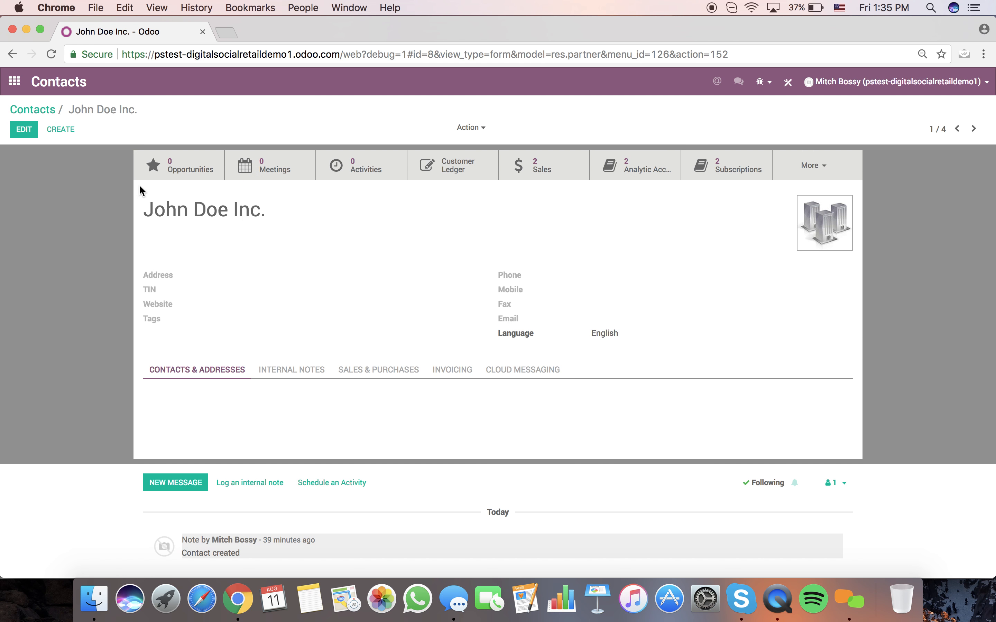
{"action": "left_click", "coordinate": [23, 129]}
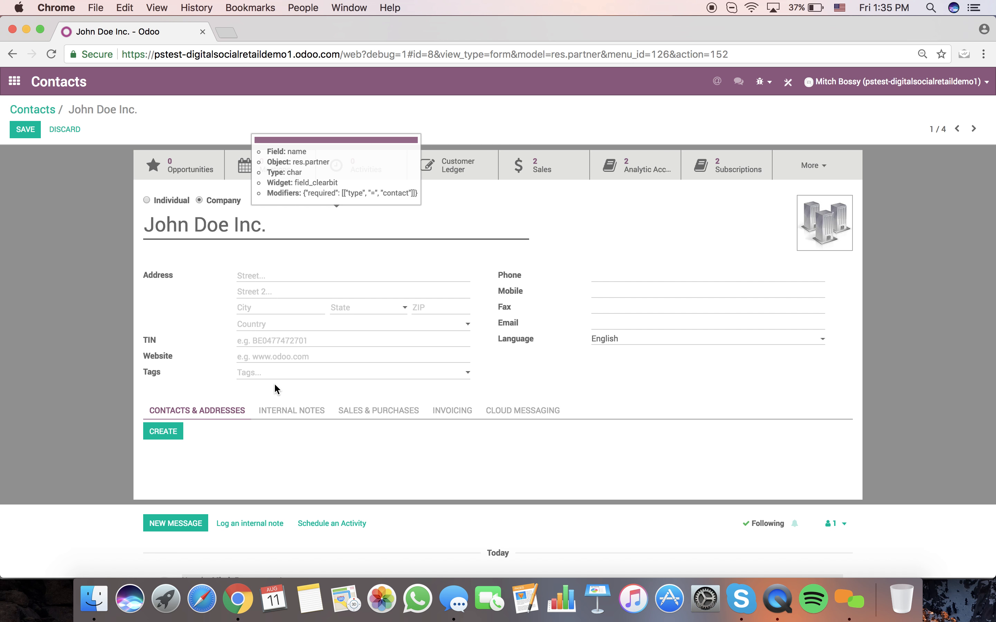
{"action": "left_click", "coordinate": [788, 82]}
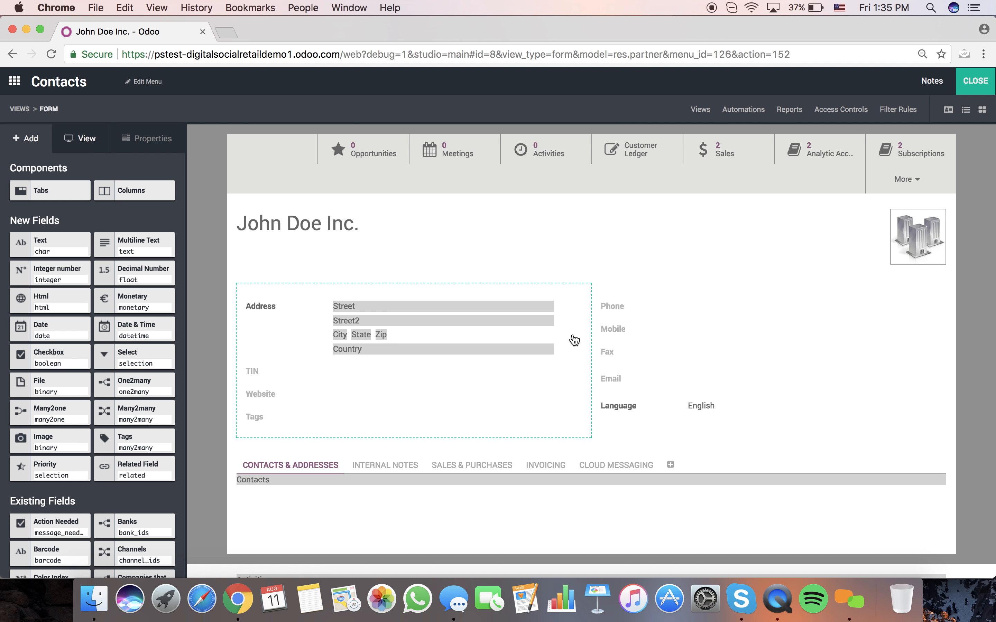
{"action": "left_click", "coordinate": [612, 332]}
{"action": "double_click", "coordinate": [110, 244]}
{"action": "type", "text": "Cell Phone"}
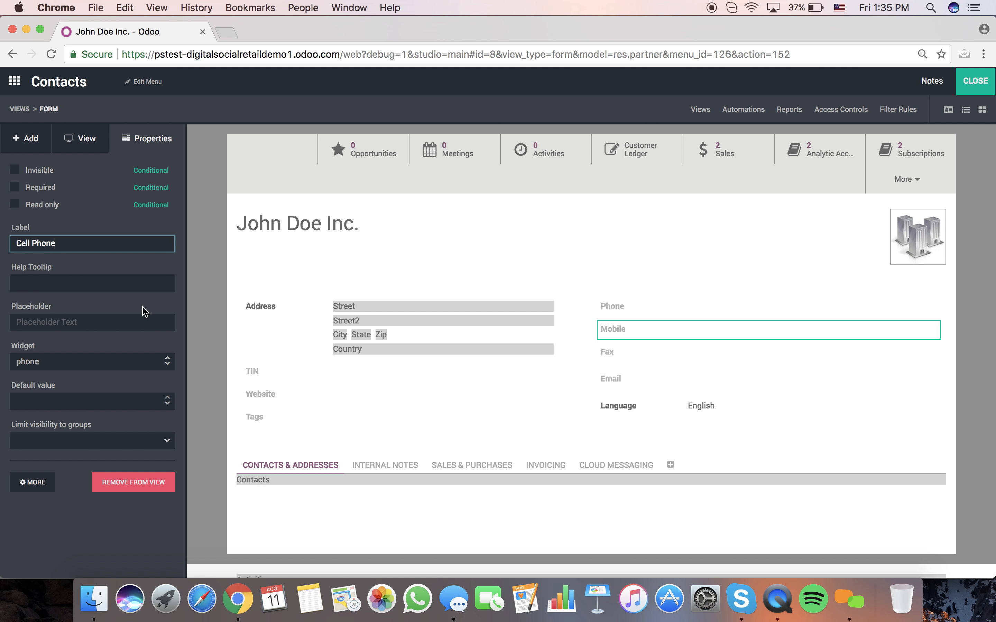
{"action": "left_click", "coordinate": [203, 316]}
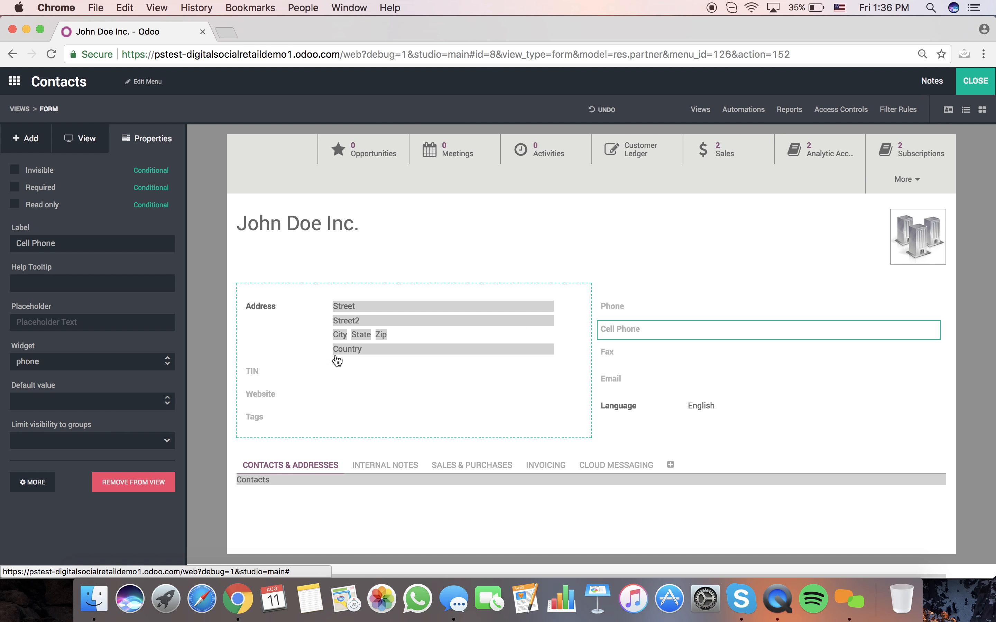
Add a new selection field below Tags with the options Blonde and Brown.
{"action": "left_click", "coordinate": [29, 140]}
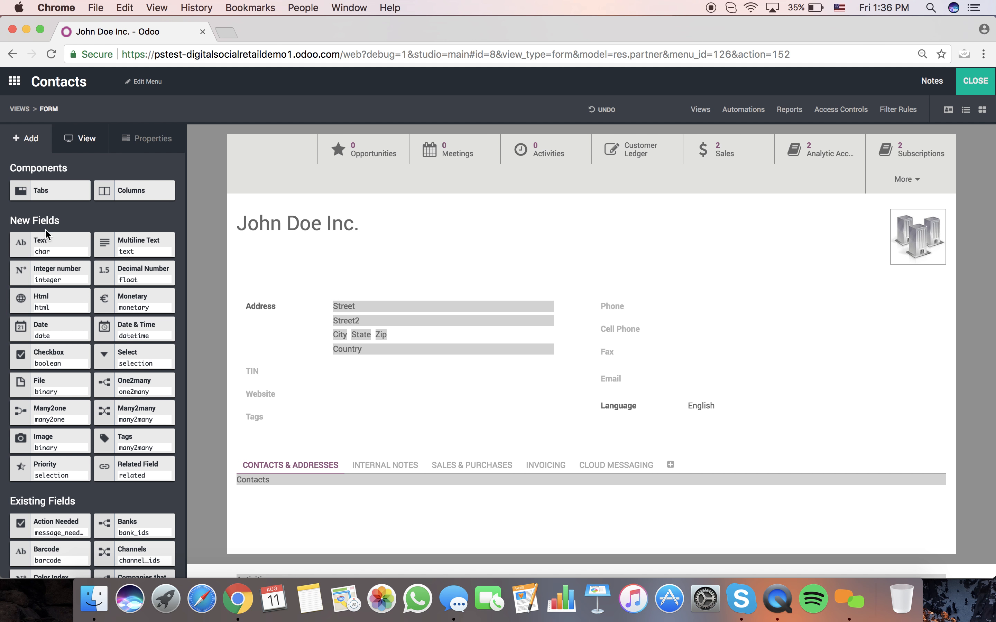
{"action": "left_click_drag", "start_coordinate": [137, 364], "coordinate": [325, 447]}
{"action": "type", "text": "Blonde"}
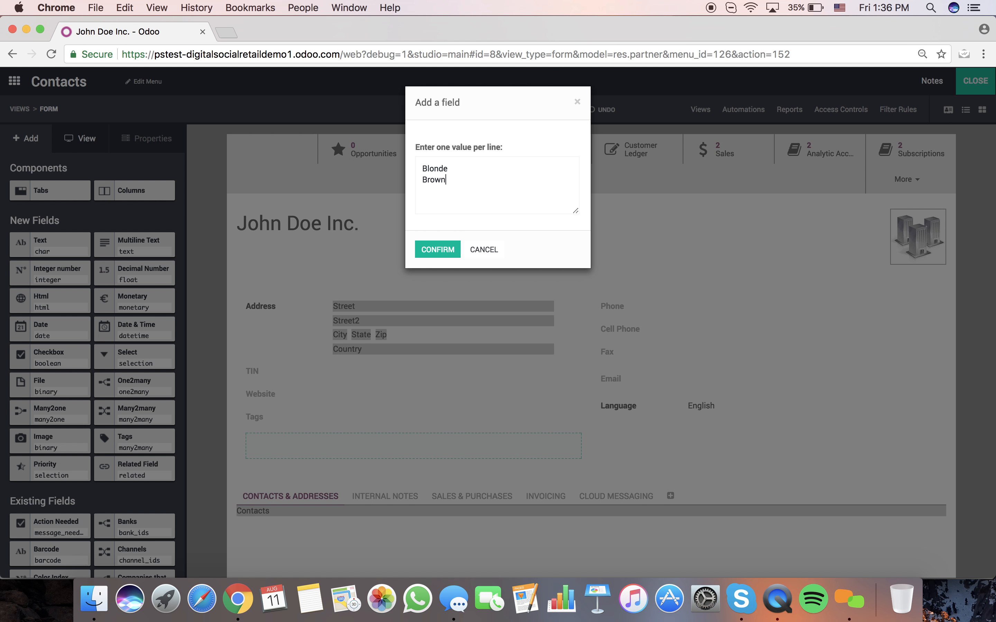
{"action": "left_click", "coordinate": [438, 250]}
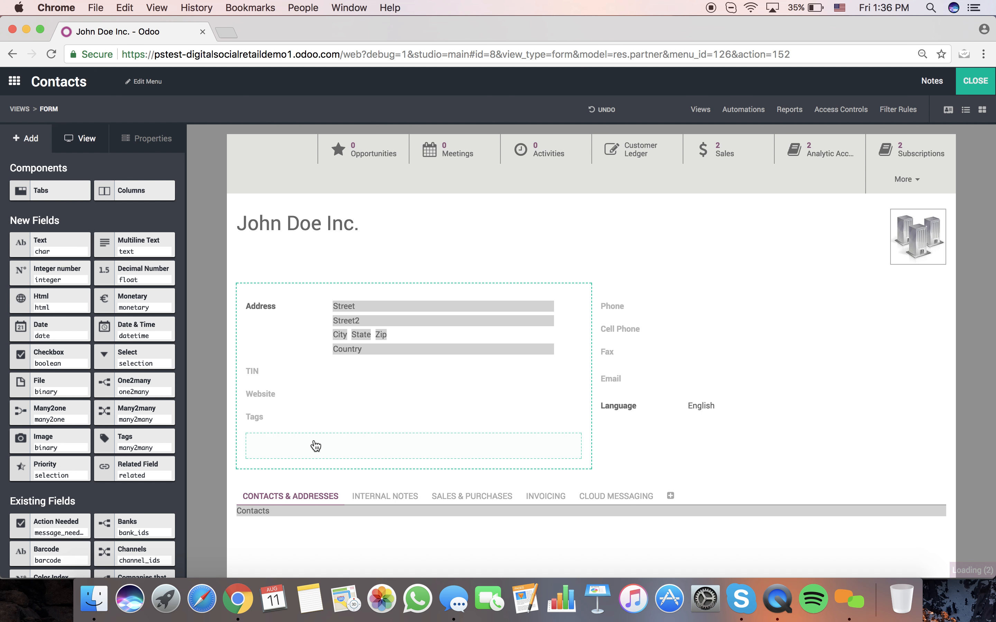
Label the new selection field Hair Color and leave Studio.
{"action": "left_click", "coordinate": [265, 445]}
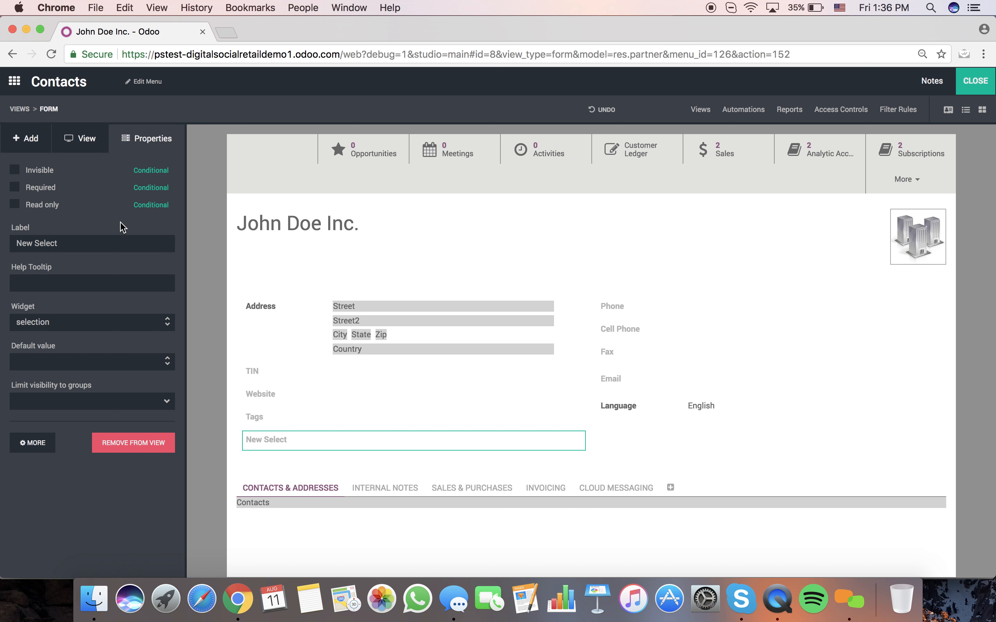
{"action": "triple_click", "coordinate": [119, 243]}
{"action": "type", "text": "Hair Color"}
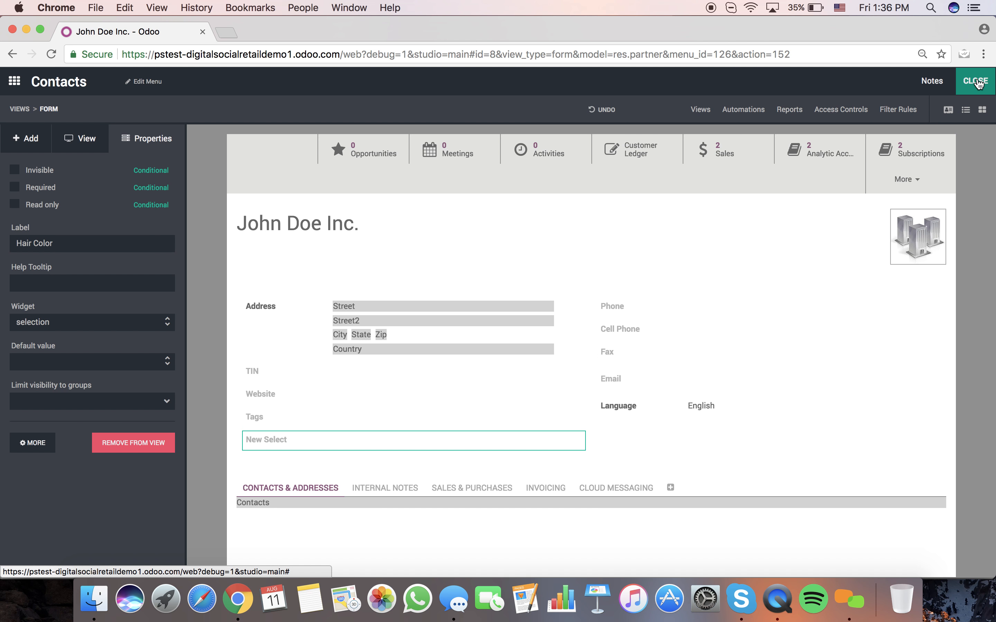
{"action": "left_click", "coordinate": [979, 84]}
{"action": "left_click", "coordinate": [979, 84]}
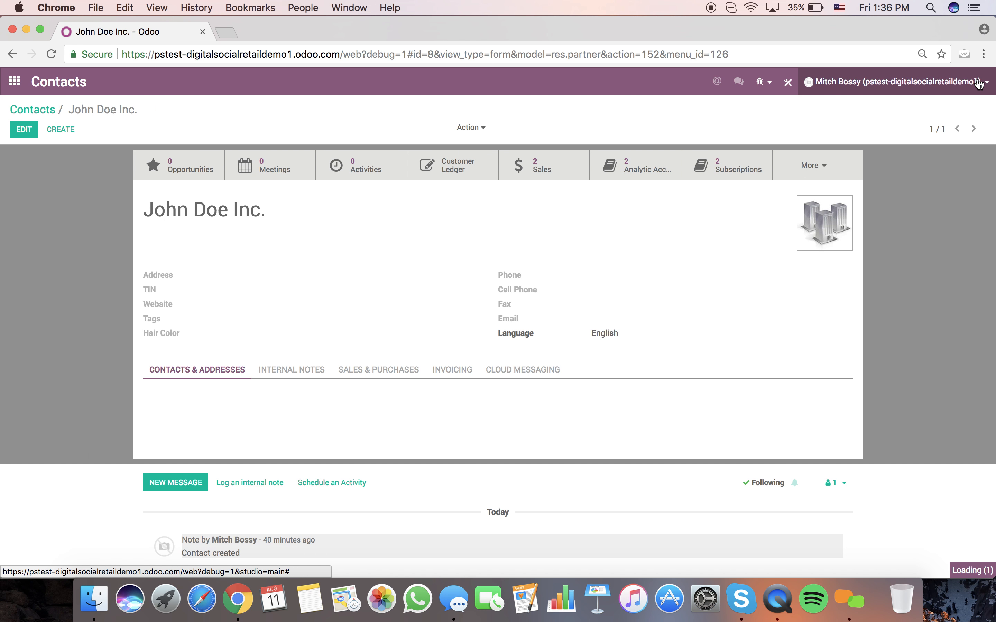
Set the contact's Hair Color to Brown and save the record.
{"action": "left_click", "coordinate": [25, 130]}
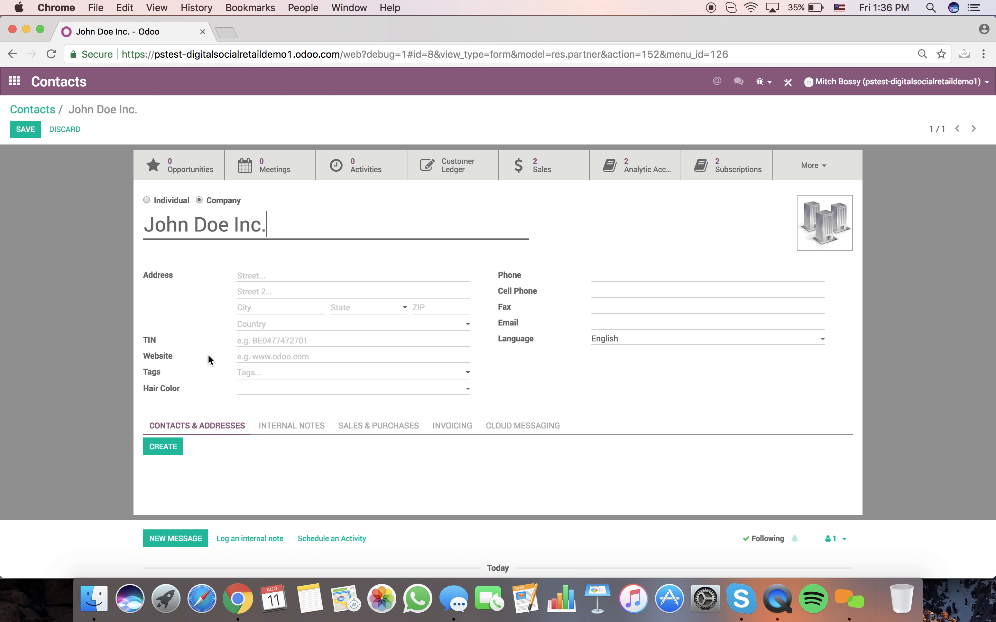
{"action": "left_click", "coordinate": [279, 389]}
{"action": "left_click", "coordinate": [303, 411]}
{"action": "left_click", "coordinate": [26, 131]}
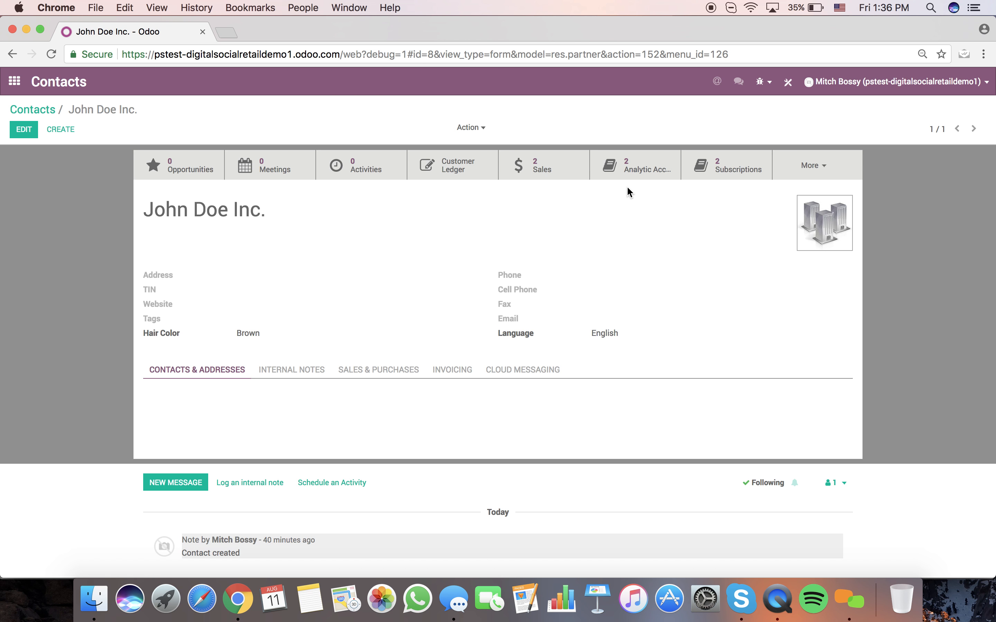
Review the contact's hardware item X1 and open the repair order linked to it.
{"action": "left_click", "coordinate": [801, 168]}
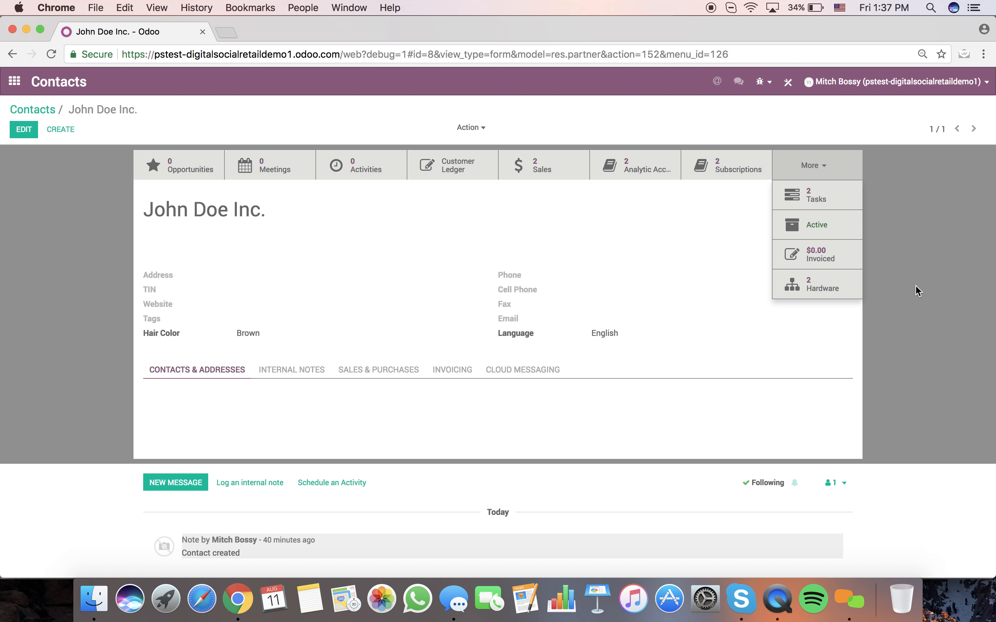
{"action": "left_click", "coordinate": [832, 282]}
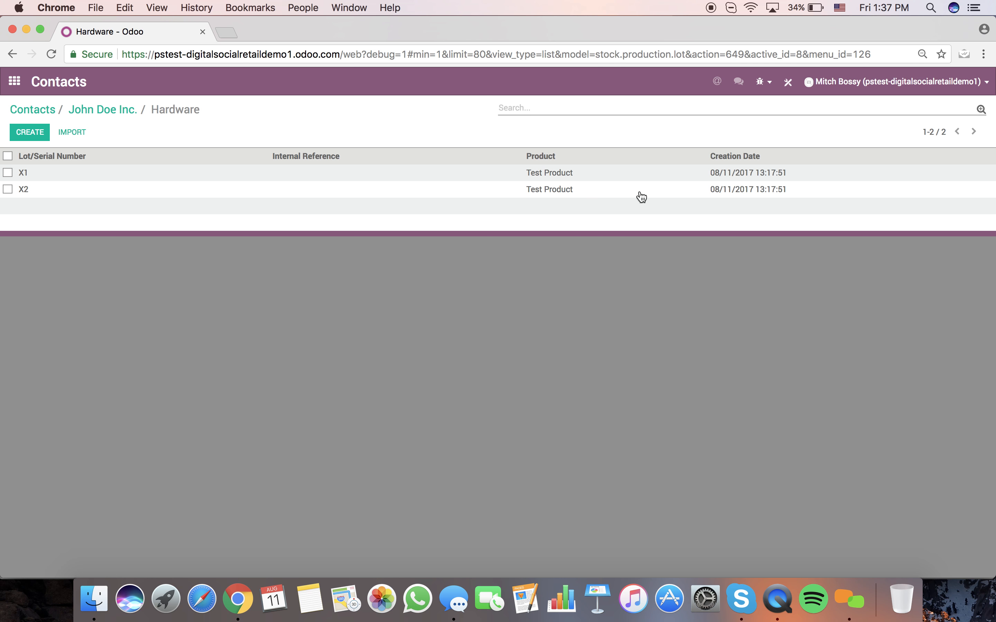
{"action": "left_click", "coordinate": [718, 177]}
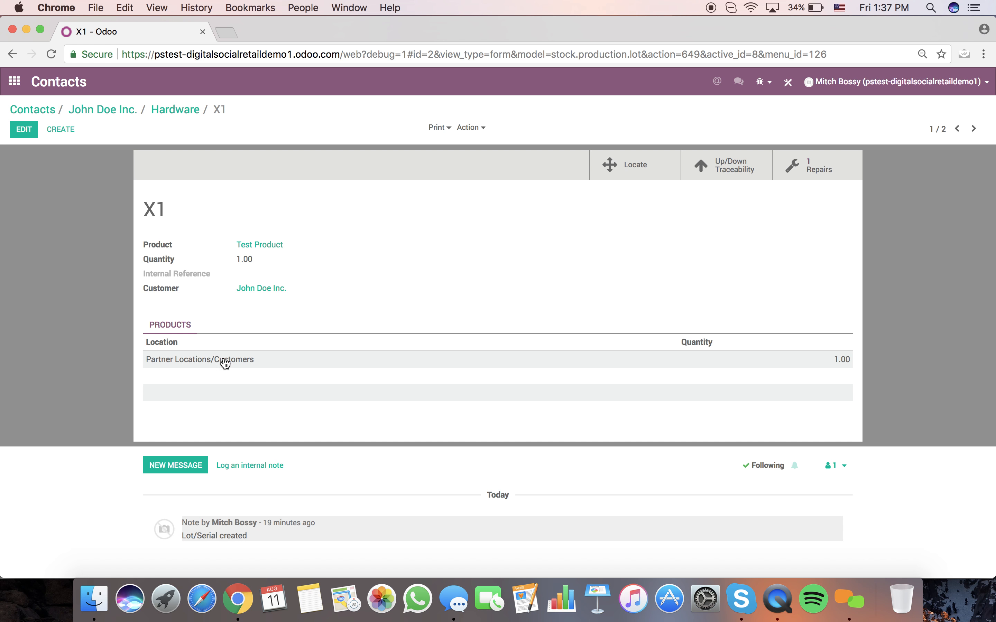
{"action": "mouse_move", "coordinate": [313, 373]}
{"action": "left_click", "coordinate": [823, 179]}
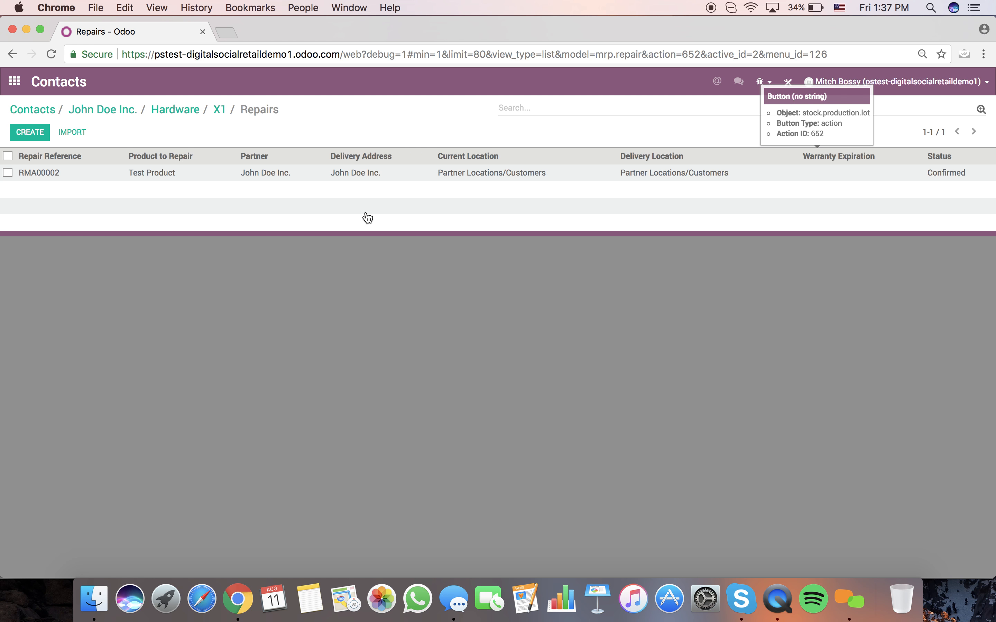
{"action": "left_click", "coordinate": [276, 173]}
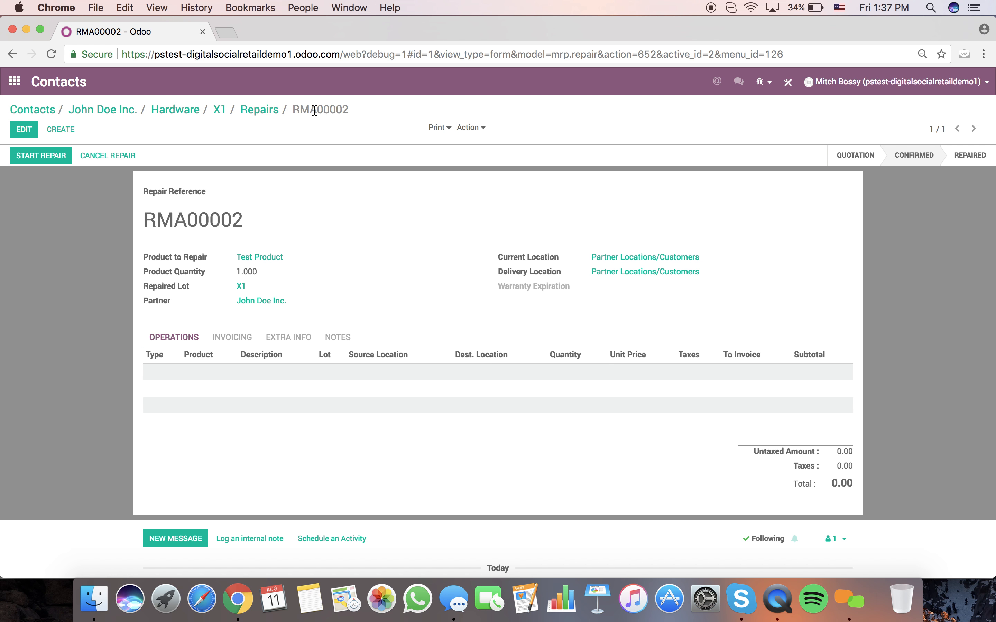
Trace hardware item X1 through its upstream traceability to the incoming vendor shipment and the originating purchase order.
{"action": "left_click", "coordinate": [220, 110]}
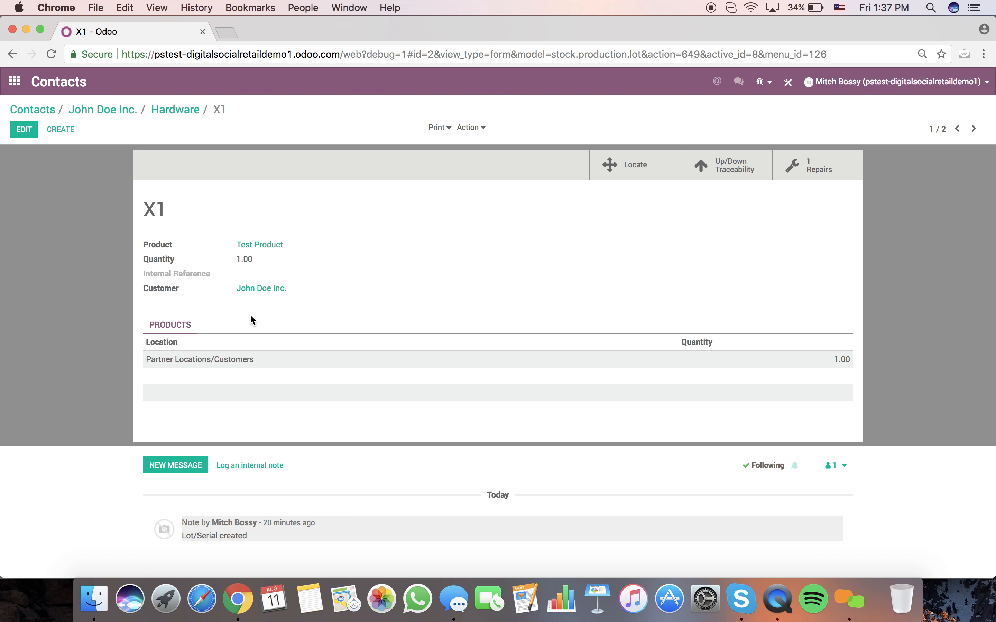
{"action": "left_click", "coordinate": [732, 168]}
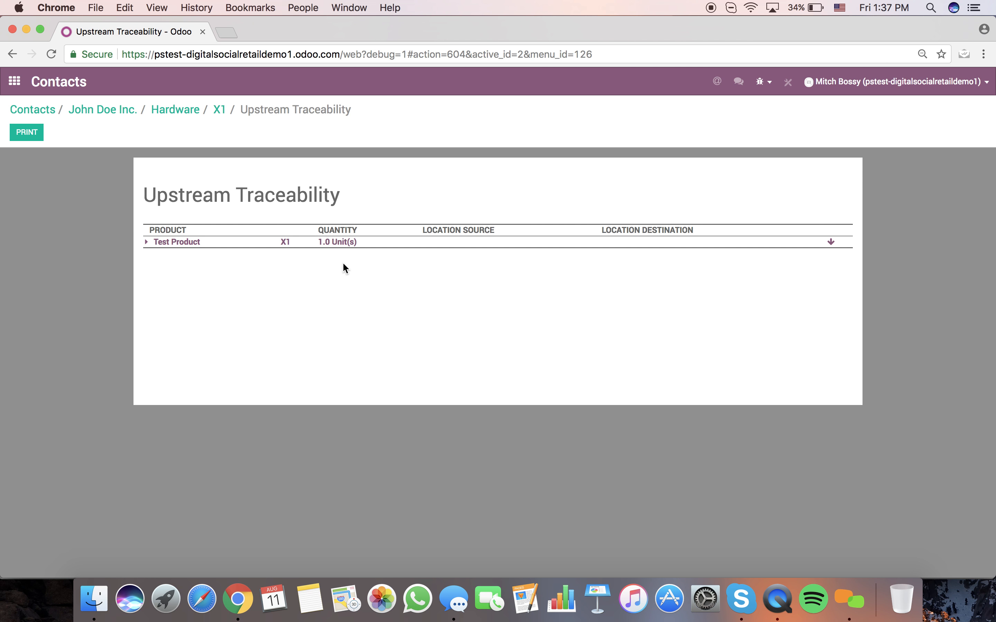
{"action": "left_click", "coordinate": [147, 244]}
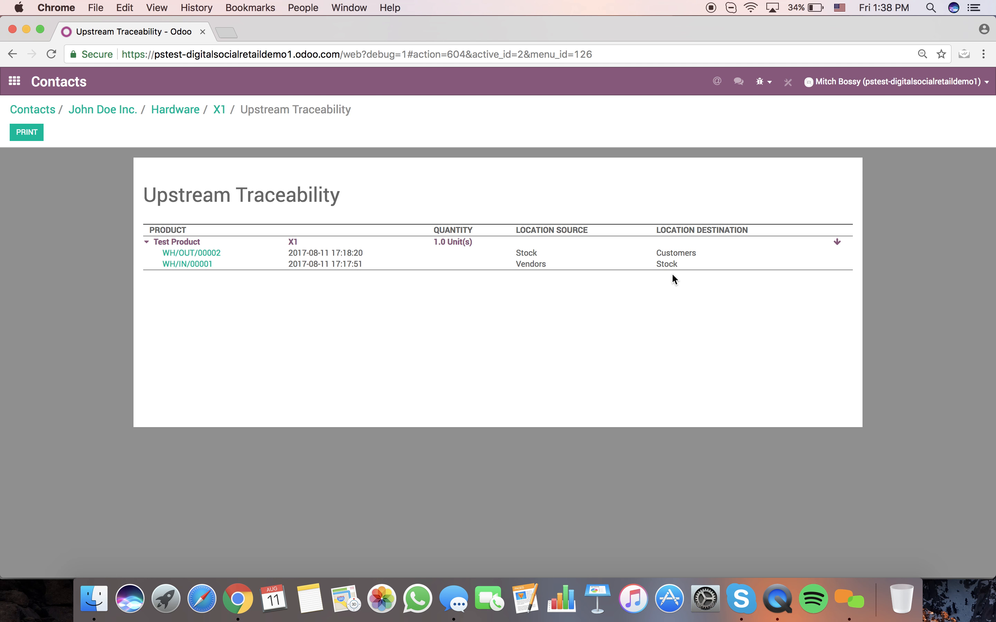
{"action": "left_click", "coordinate": [206, 264]}
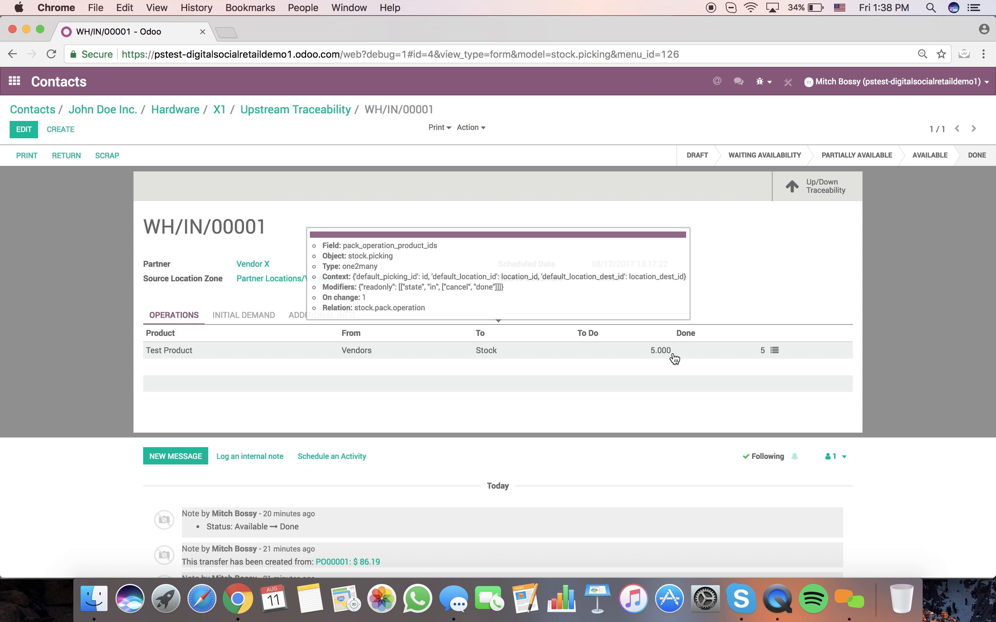
{"action": "scroll", "coordinate": [807, 363], "scroll_direction": "down", "scroll_amount": 3}
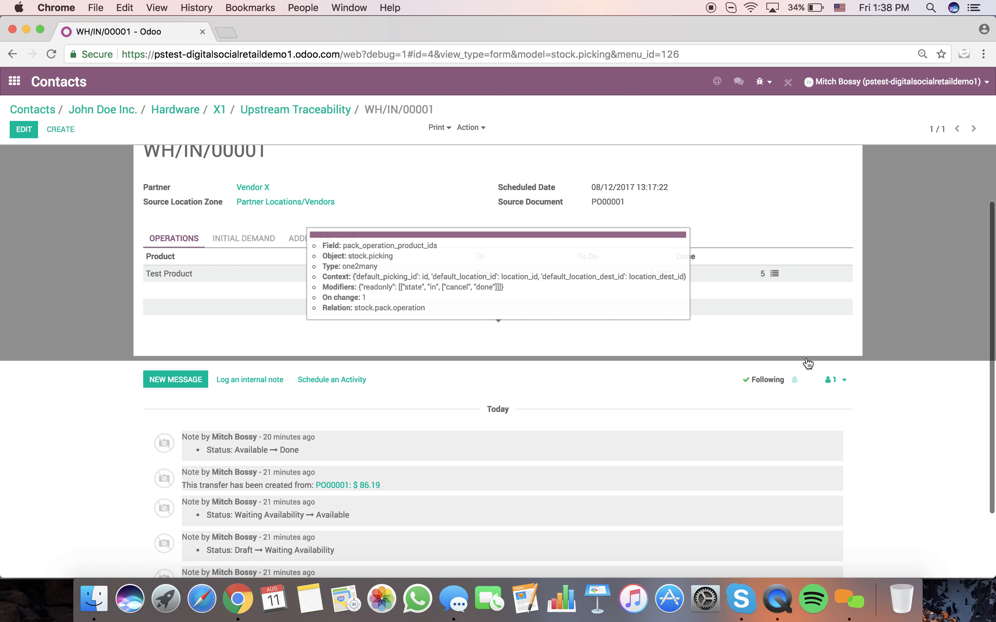
{"action": "left_click", "coordinate": [364, 486]}
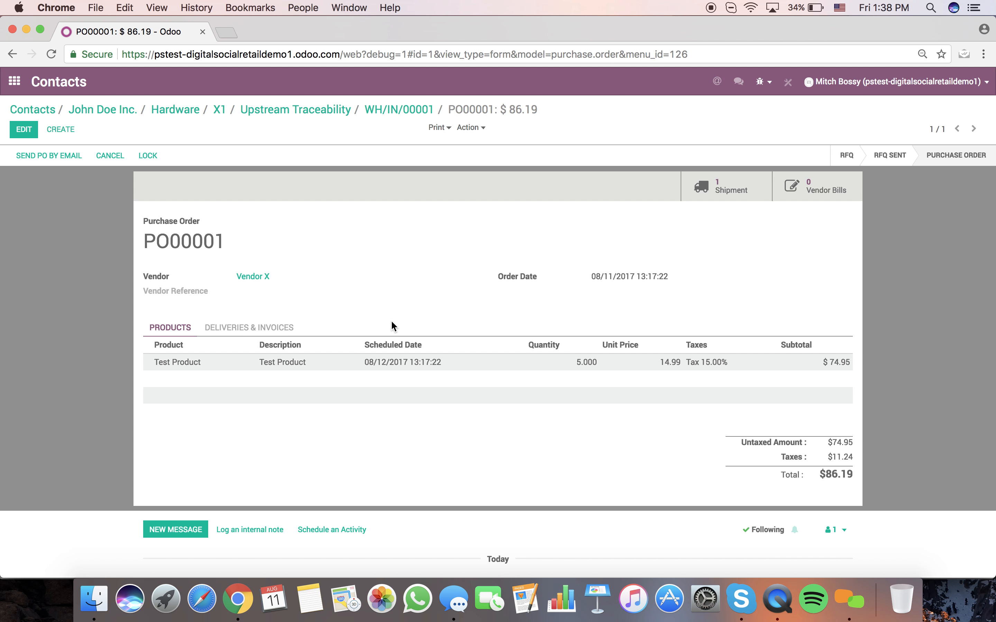
Review the older of the contact's two sales orders, including its order lines, and return to the contact.
{"action": "left_click", "coordinate": [108, 115]}
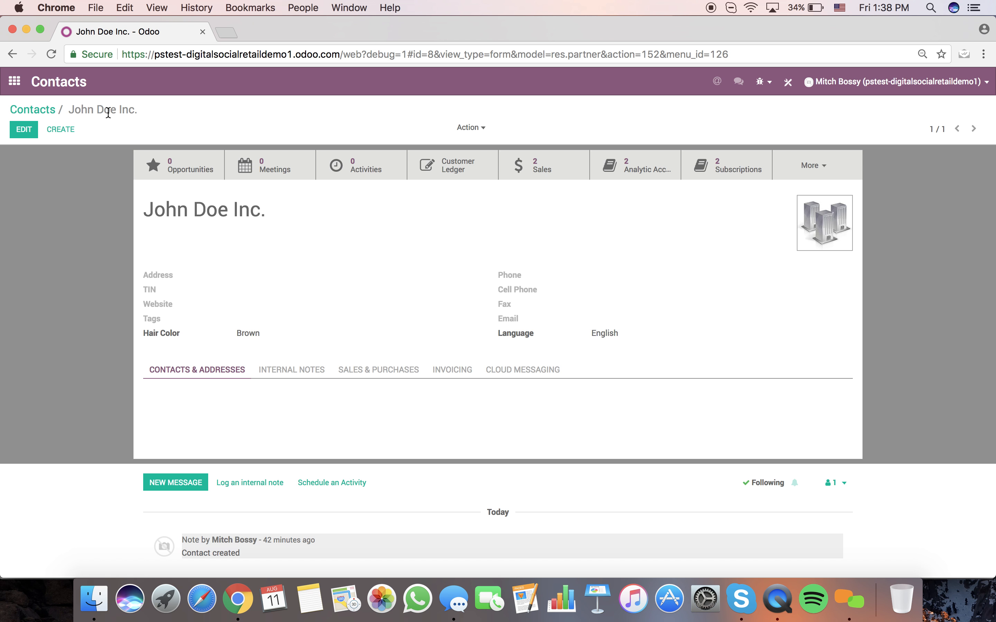
{"action": "left_click", "coordinate": [537, 178]}
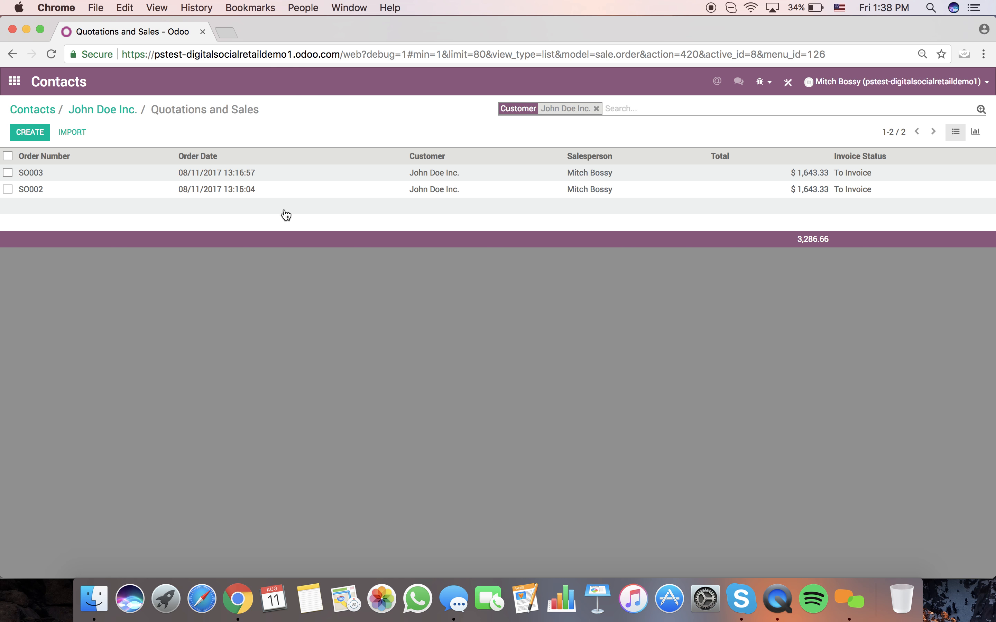
{"action": "left_click", "coordinate": [281, 188]}
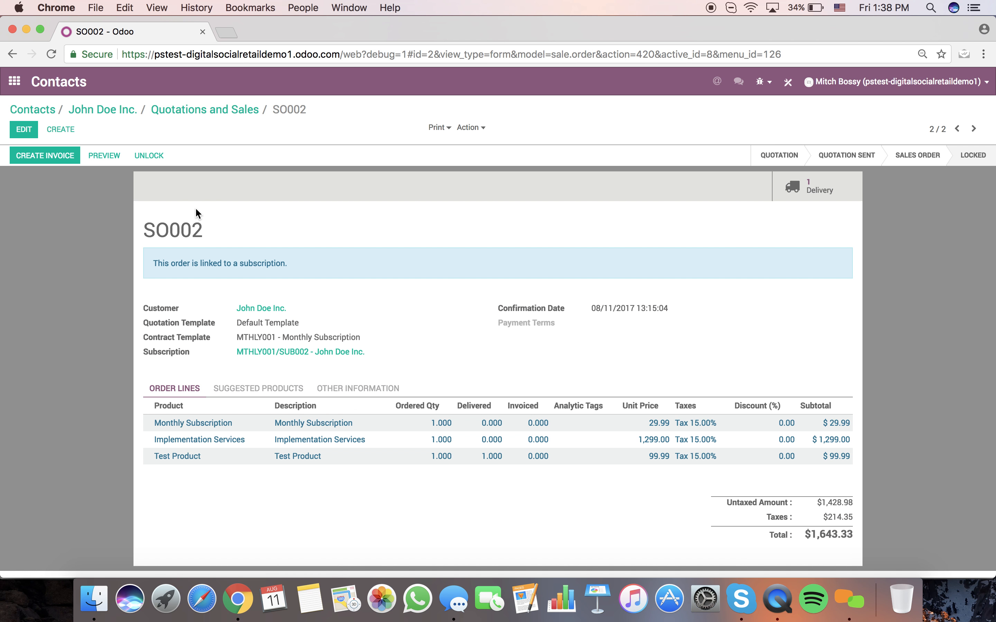
{"action": "left_click", "coordinate": [201, 110]}
{"action": "left_click", "coordinate": [103, 110]}
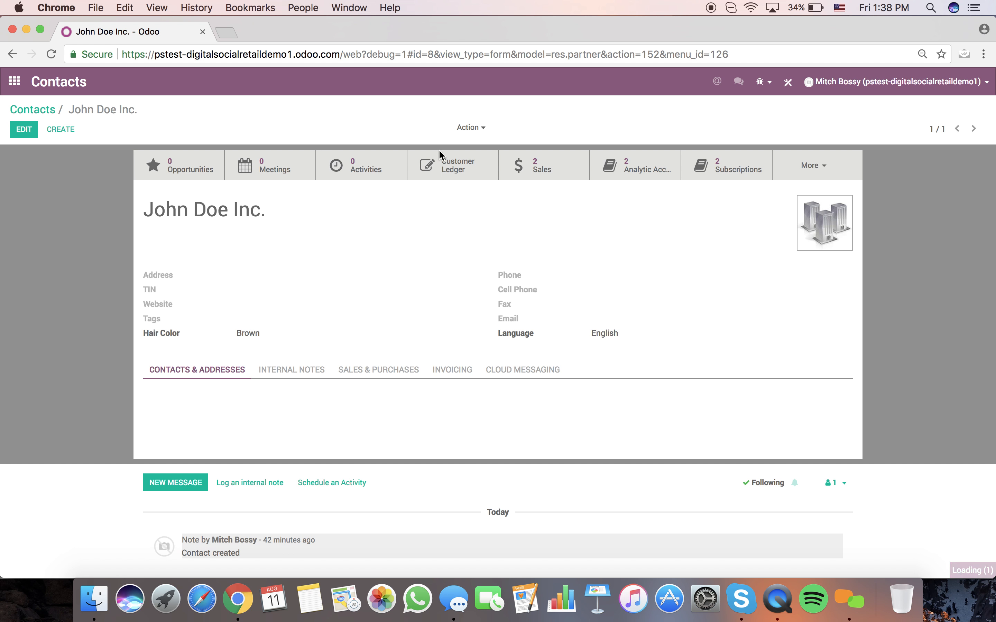
Upsell the contact's first listed subscription by adding one unit of Monthly Subscription directly to the subscription.
{"action": "left_click", "coordinate": [735, 177]}
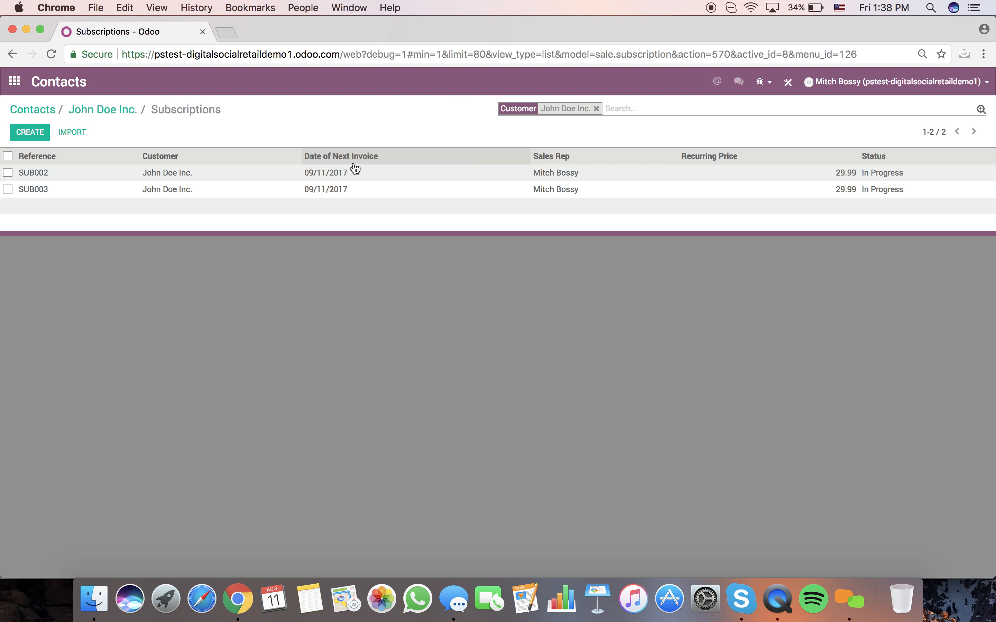
{"action": "left_click", "coordinate": [207, 173]}
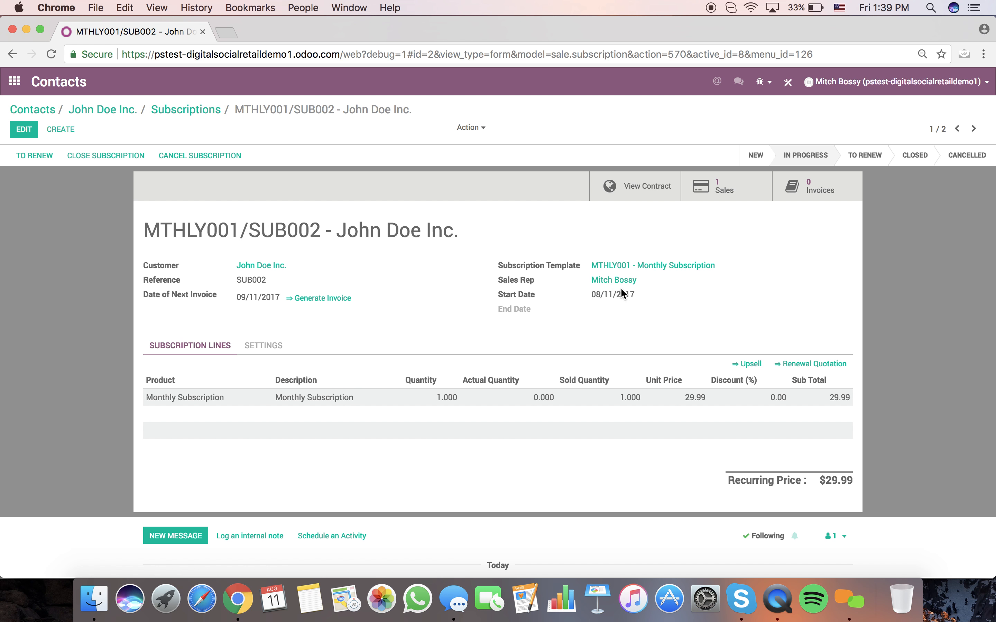
{"action": "scroll", "coordinate": [613, 329], "scroll_direction": "down", "scroll_amount": 1}
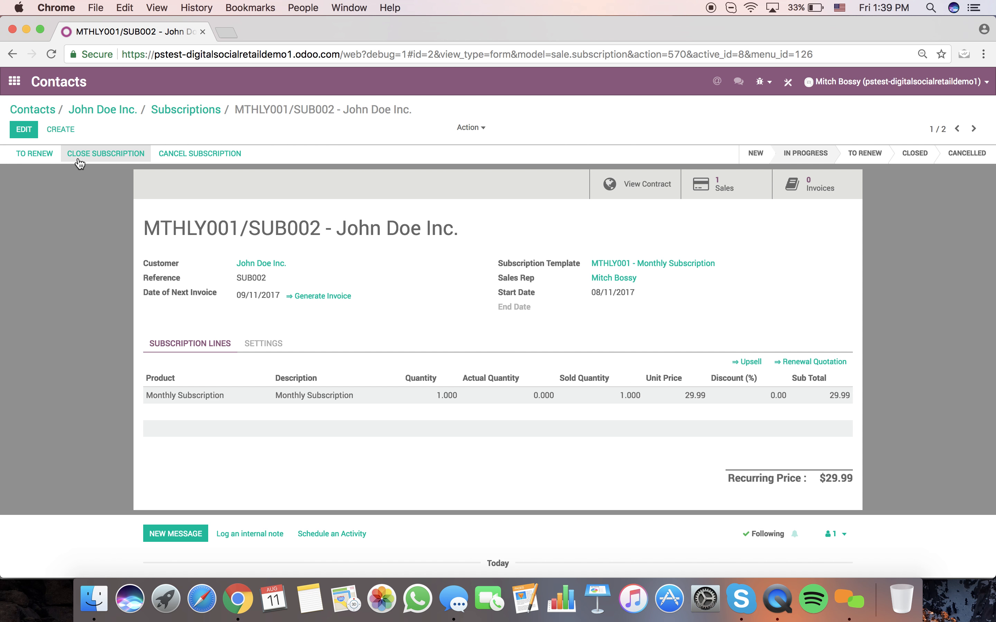
{"action": "left_click", "coordinate": [747, 363]}
{"action": "left_click", "coordinate": [240, 218]}
{"action": "left_click", "coordinate": [265, 218]}
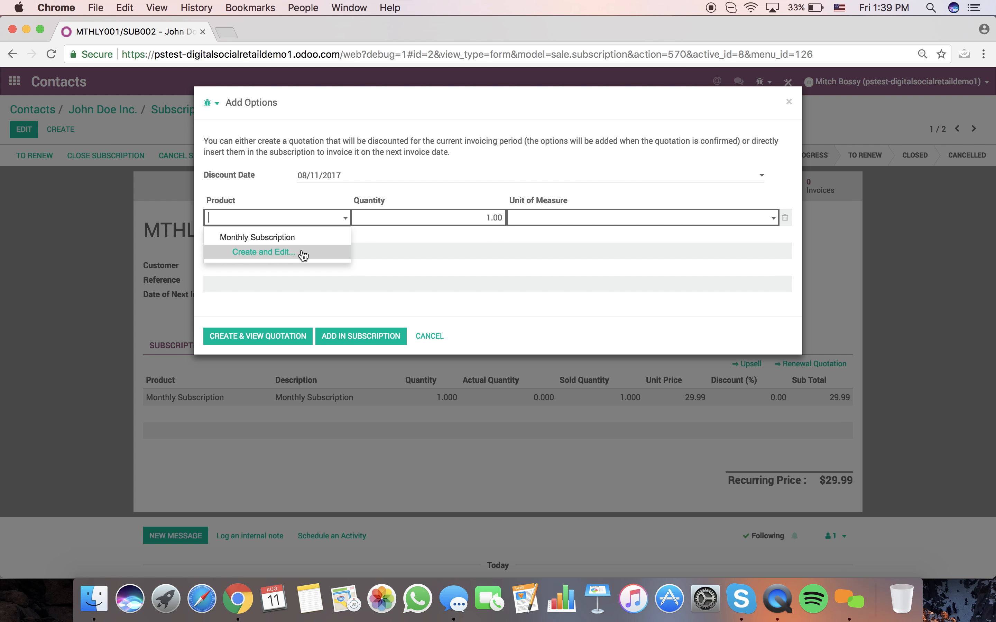
{"action": "left_click", "coordinate": [294, 238]}
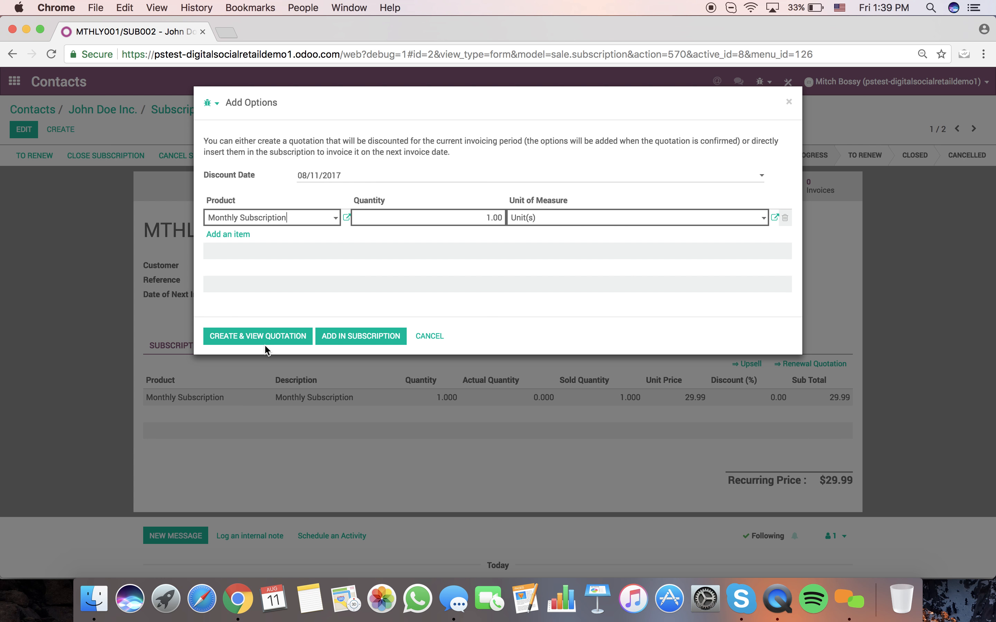
{"action": "left_click", "coordinate": [364, 338]}
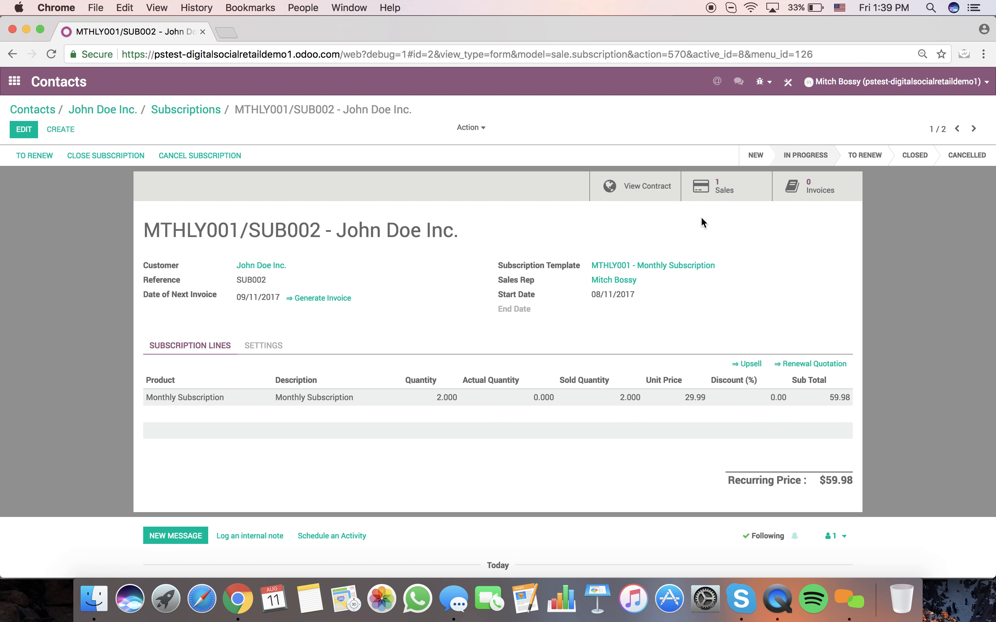
Review the sales order linked to the subscription, including its order lines, and return to the contacts list.
{"action": "left_click", "coordinate": [749, 198]}
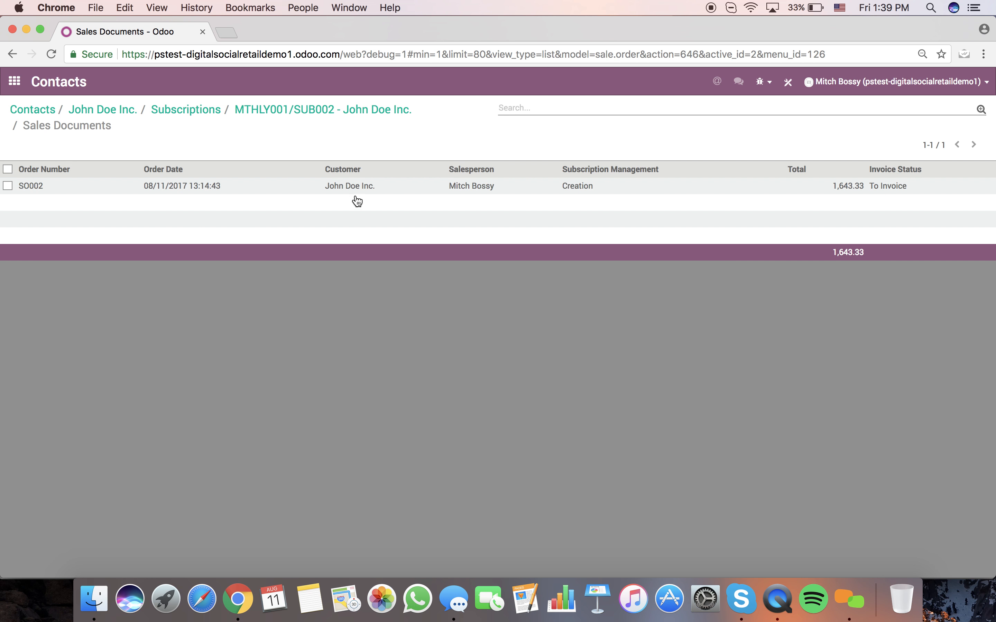
{"action": "left_click", "coordinate": [356, 193]}
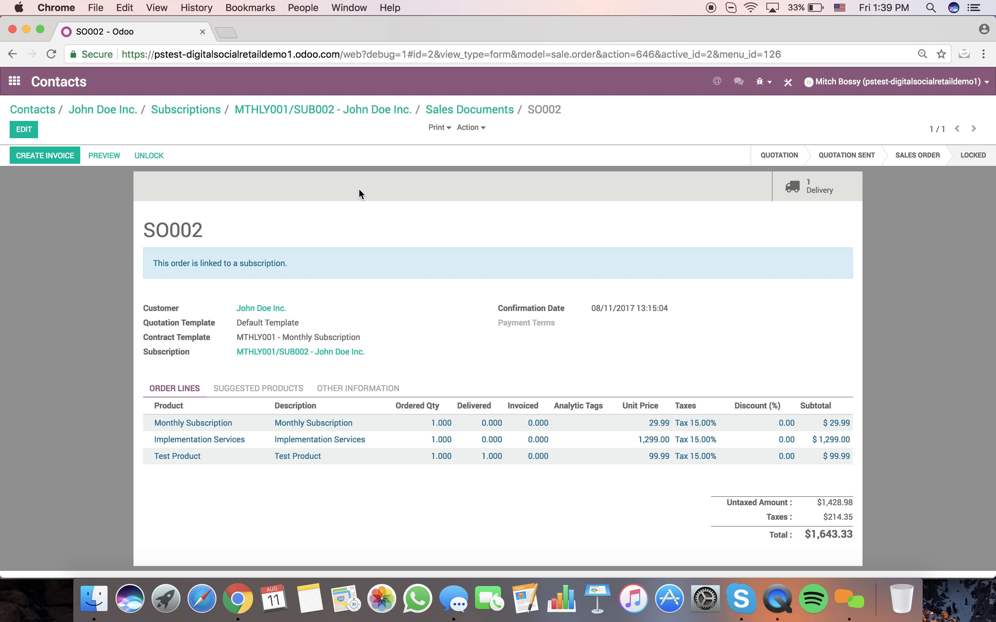
{"action": "left_click", "coordinate": [42, 110]}
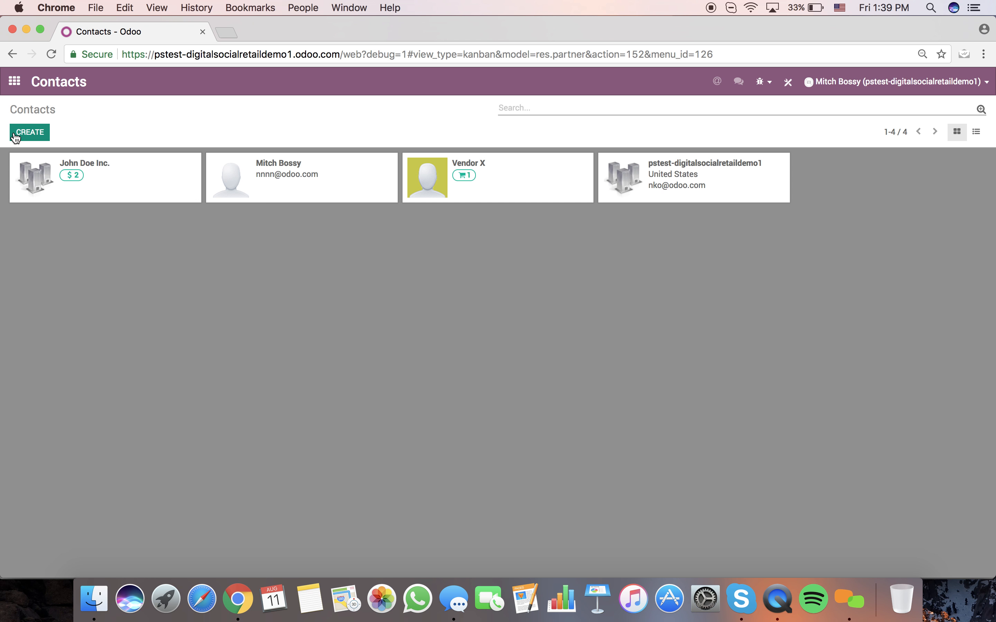
Switch to the Sales app and create a new quotation for the customer John Doe Inc.
{"action": "left_click", "coordinate": [15, 84]}
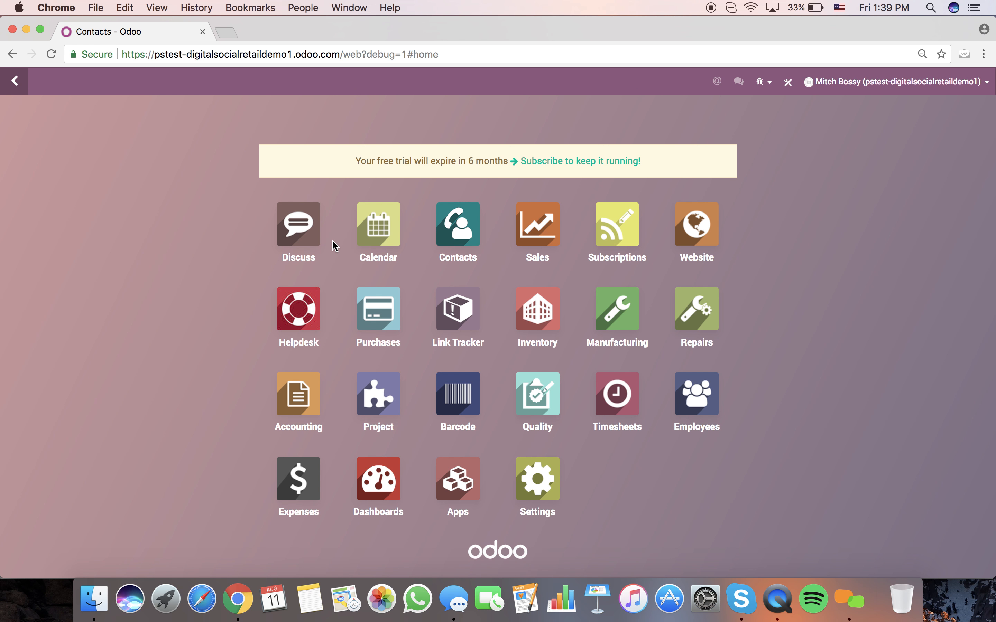
{"action": "left_click", "coordinate": [547, 233]}
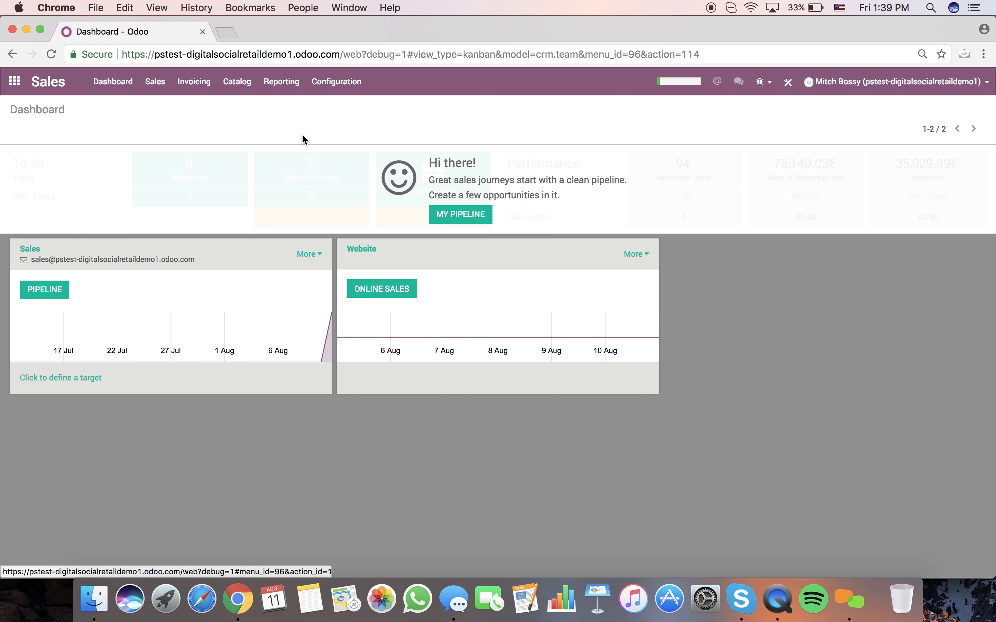
{"action": "left_click", "coordinate": [156, 91]}
{"action": "left_click", "coordinate": [161, 151]}
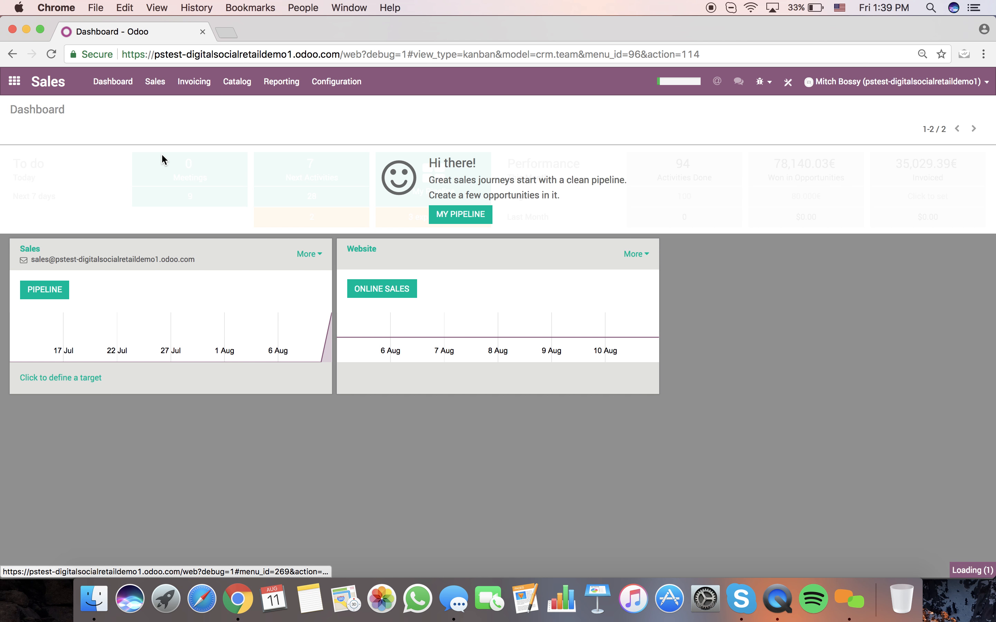
{"action": "left_click", "coordinate": [30, 134]}
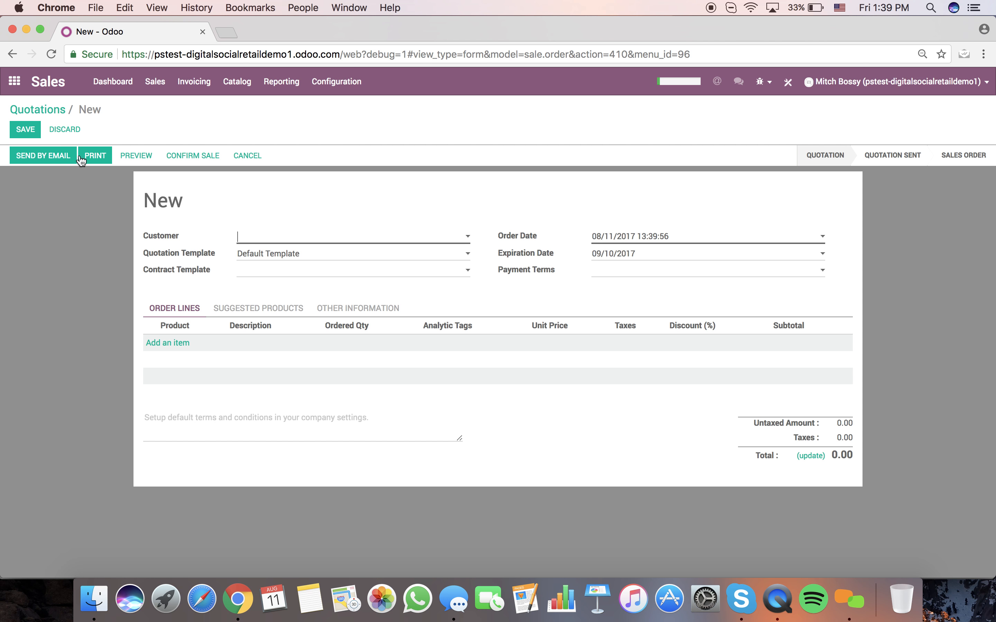
{"action": "left_click", "coordinate": [261, 244]}
{"action": "left_click", "coordinate": [352, 255]}
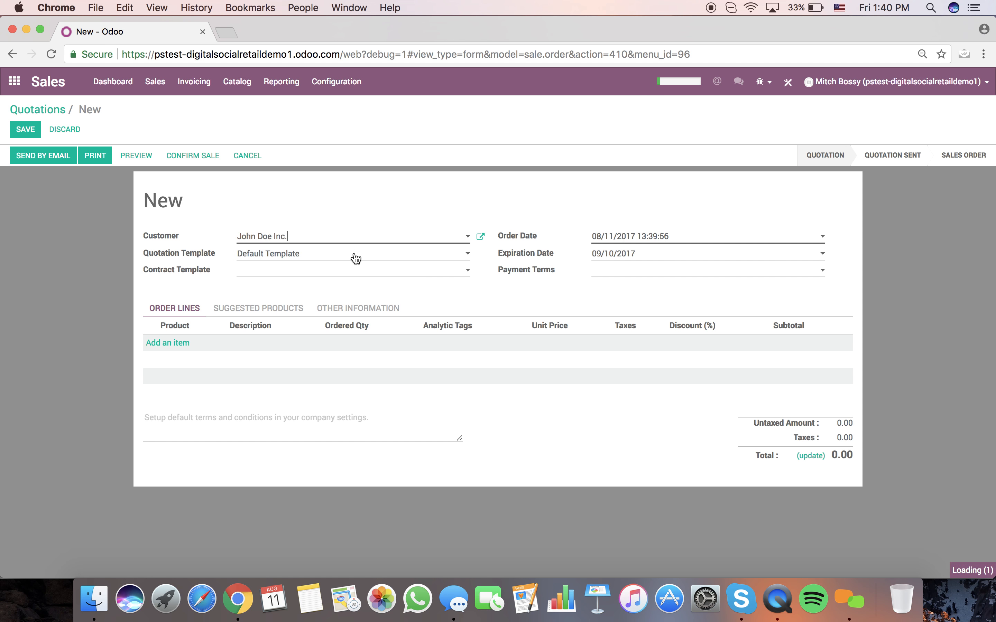
{"action": "left_click", "coordinate": [315, 242]}
{"action": "left_click", "coordinate": [306, 271]}
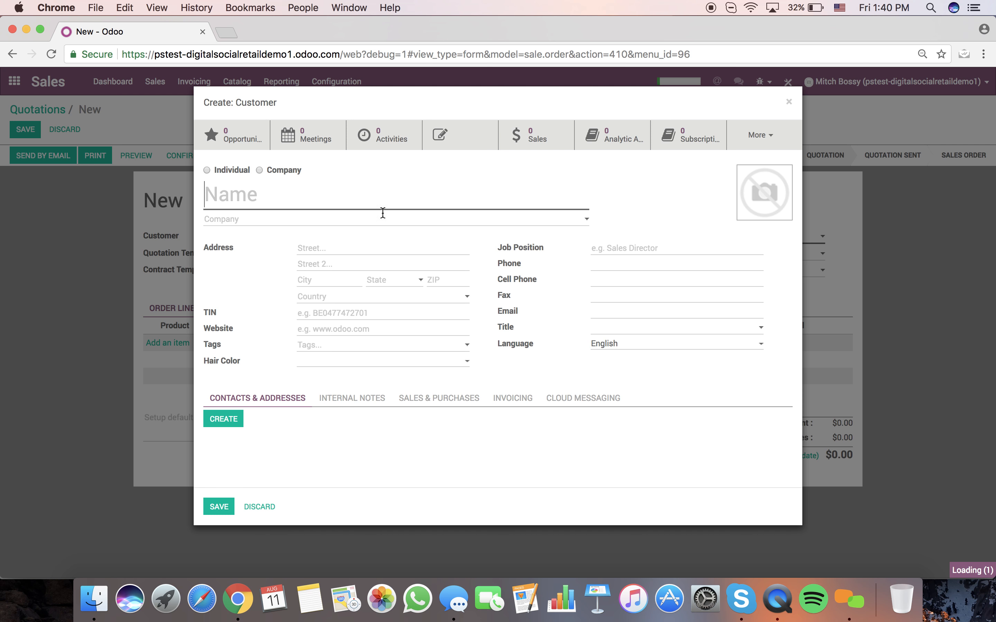
{"action": "left_click", "coordinate": [260, 508]}
{"action": "left_click", "coordinate": [278, 244]}
{"action": "left_click", "coordinate": [283, 256]}
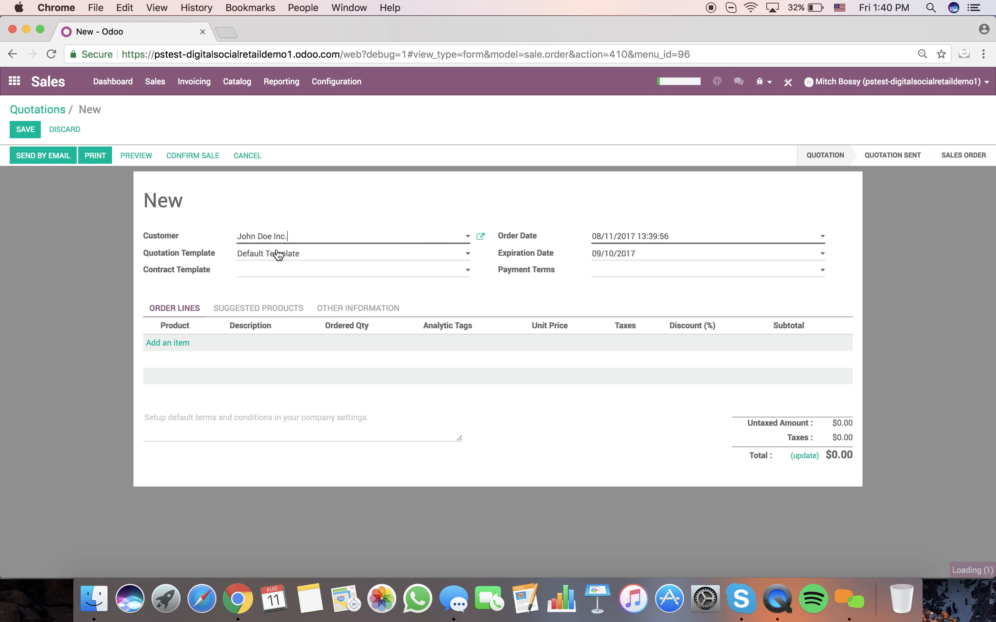
Inspect the customer's record from the quotation, including its additional links to tasks and hardware, and close it without changes.
{"action": "left_click", "coordinate": [480, 237]}
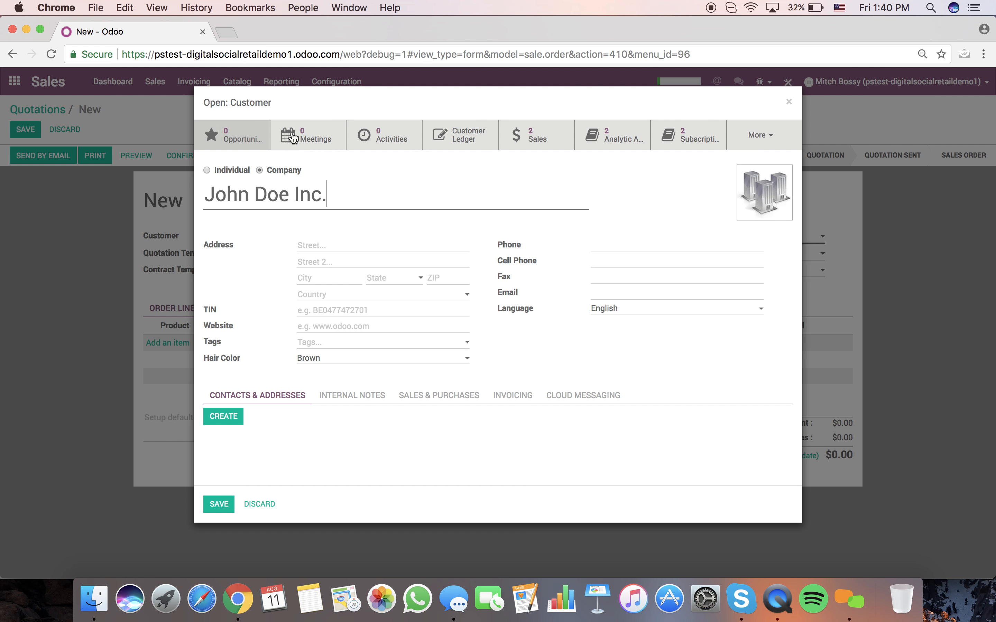
{"action": "left_click", "coordinate": [759, 135]}
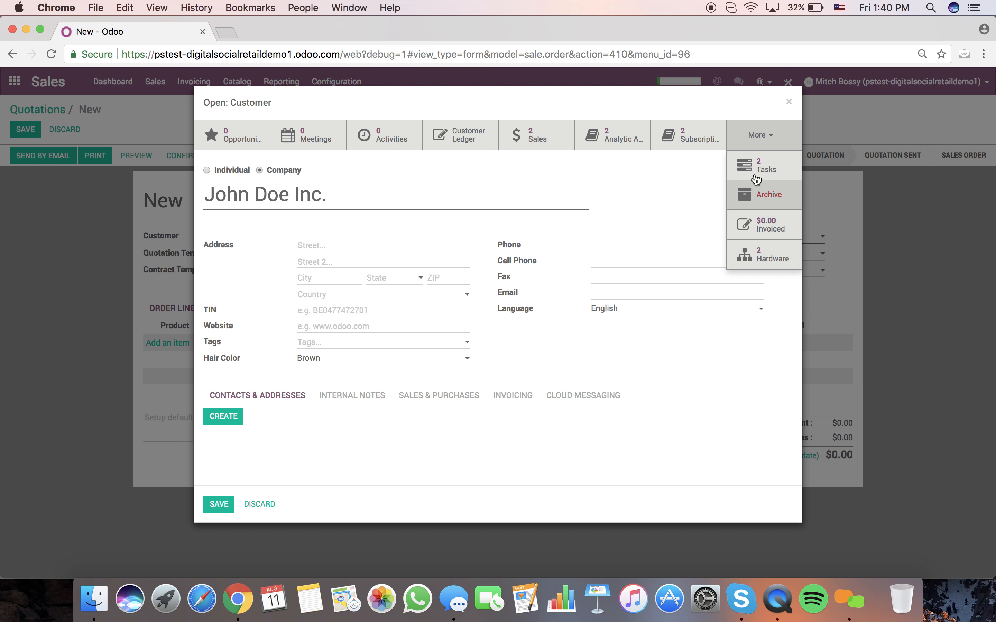
{"action": "left_click", "coordinate": [272, 505]}
Apply the contract template MTHLY001 - Monthly Subscription to the quotation and add order lines for Test Product and Implementation Services.
{"action": "left_click", "coordinate": [251, 272]}
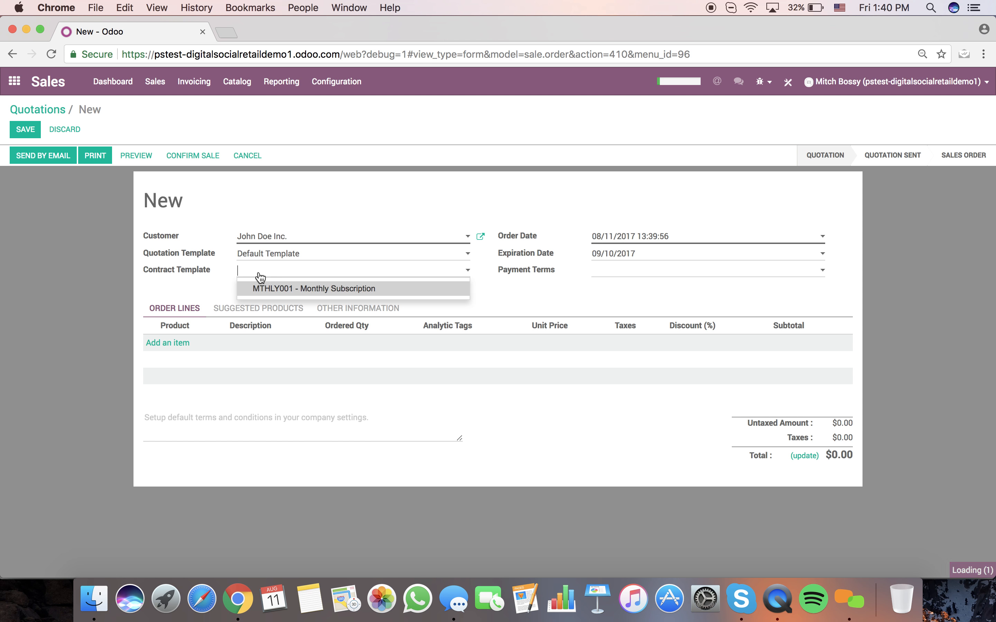
{"action": "left_click", "coordinate": [412, 292]}
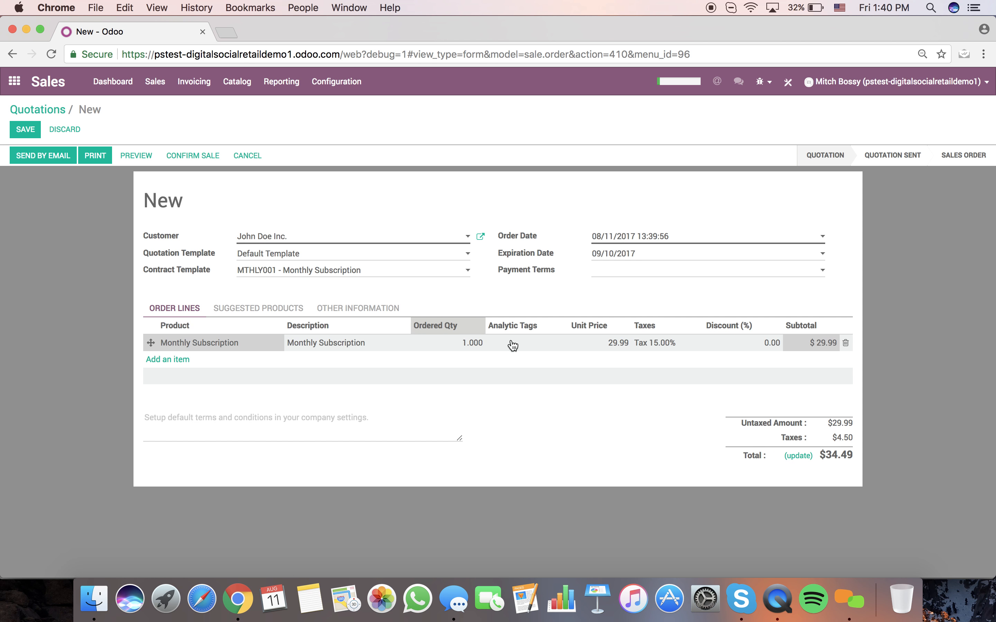
{"action": "left_click", "coordinate": [166, 359]}
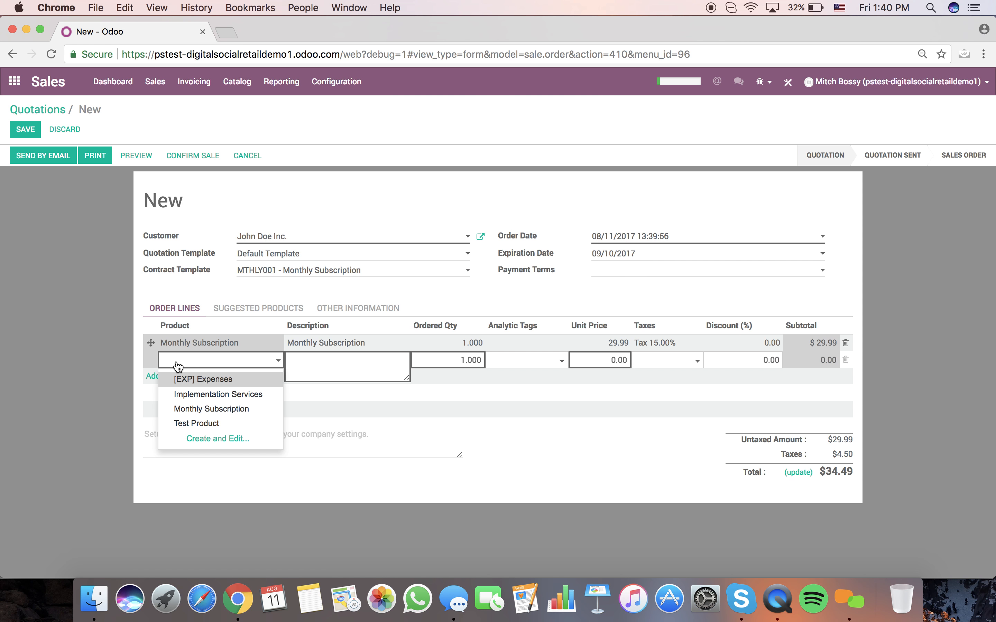
{"action": "left_click", "coordinate": [207, 423]}
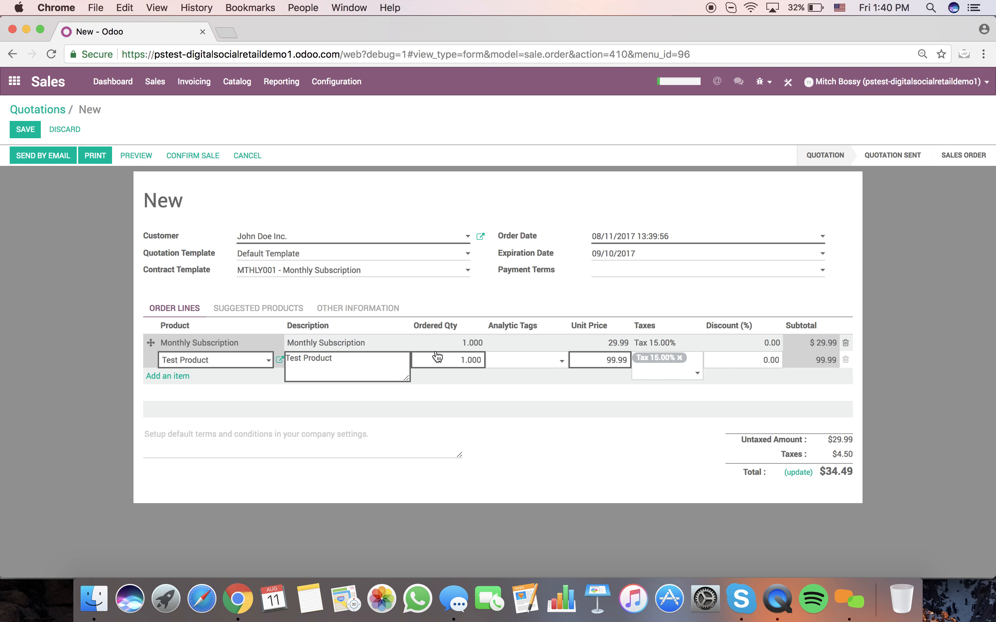
{"action": "left_click", "coordinate": [90, 386]}
{"action": "left_click", "coordinate": [176, 376]}
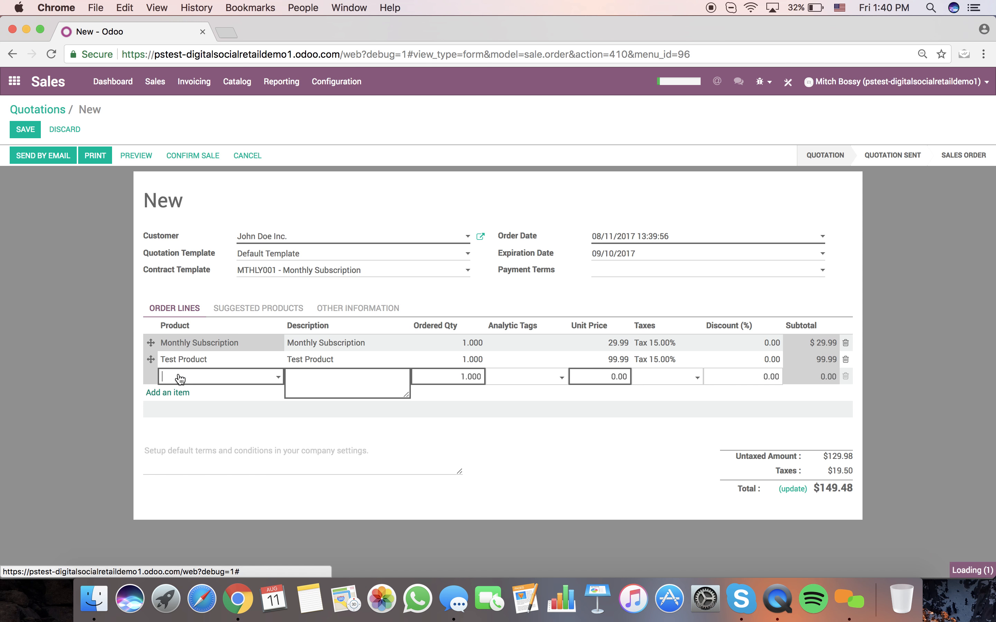
{"action": "left_click", "coordinate": [251, 411]}
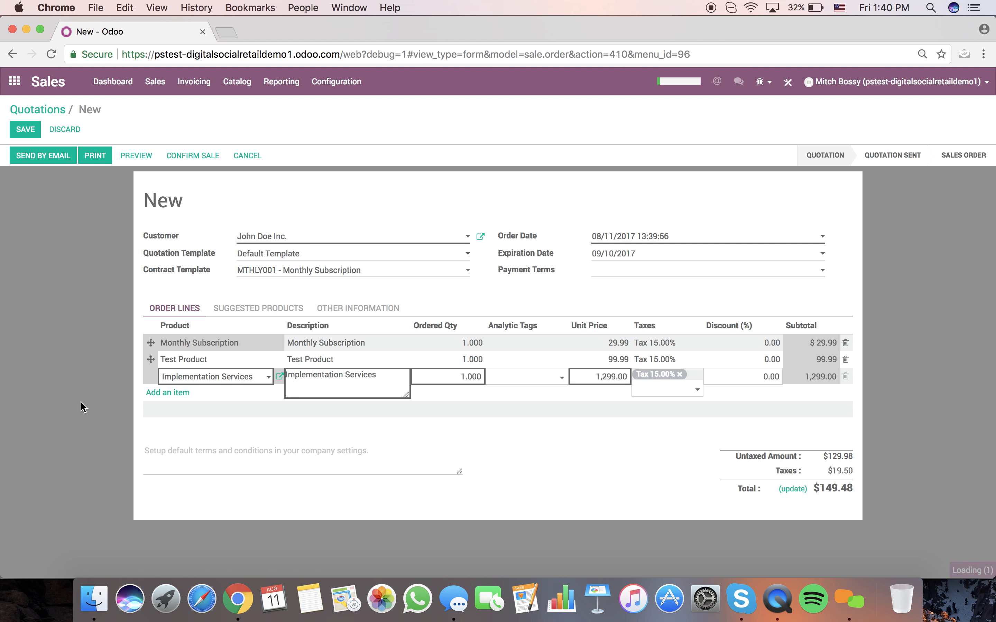
{"action": "left_click", "coordinate": [83, 406]}
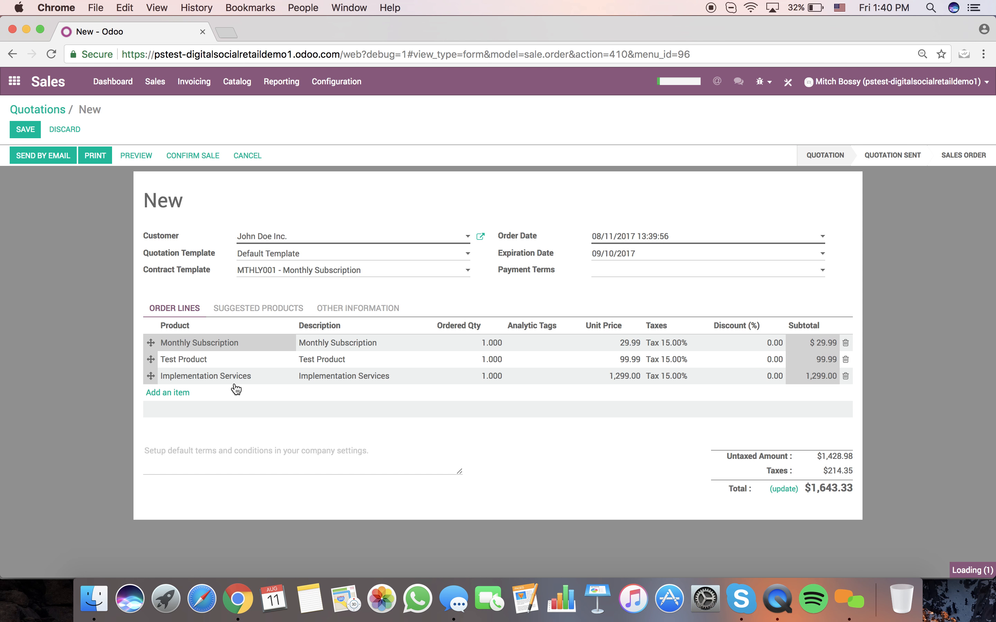
Set the first line's description to "Monthly Subscription!!" and the Implementation Services unit price to 50,000, and save the quotation.
{"action": "left_click", "coordinate": [333, 344]}
{"action": "left_click", "coordinate": [389, 345]}
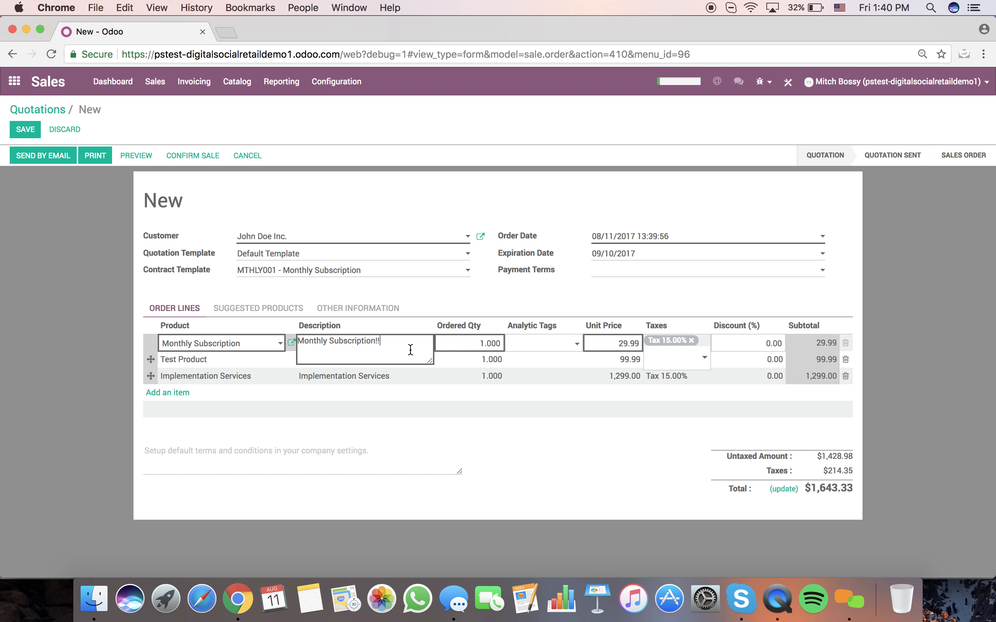
{"action": "type", "text": "!!"}
{"action": "left_click", "coordinate": [622, 380]}
{"action": "type", "text": "50000"}
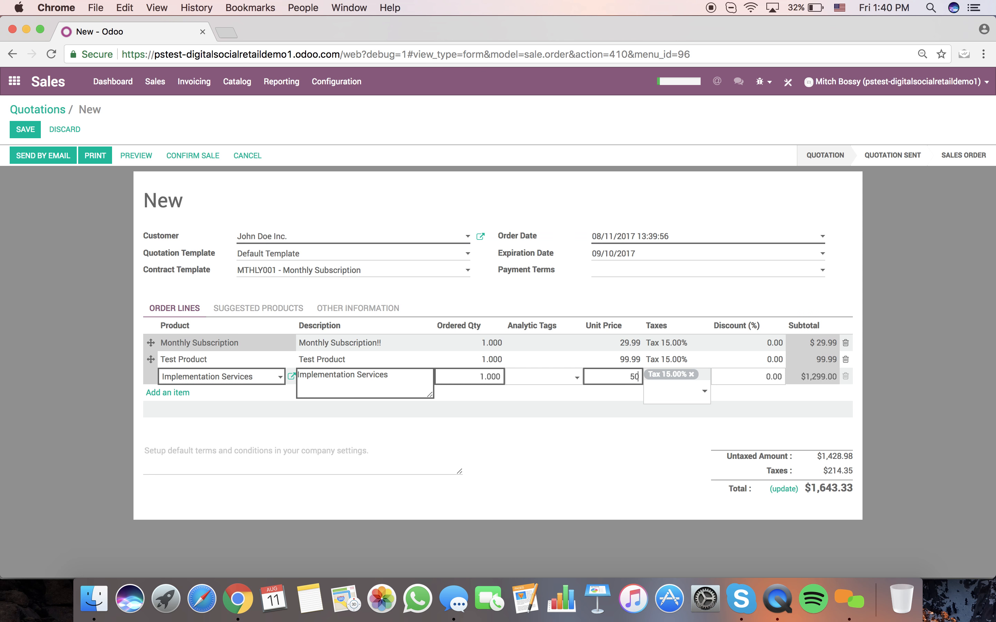
{"action": "left_click", "coordinate": [910, 400]}
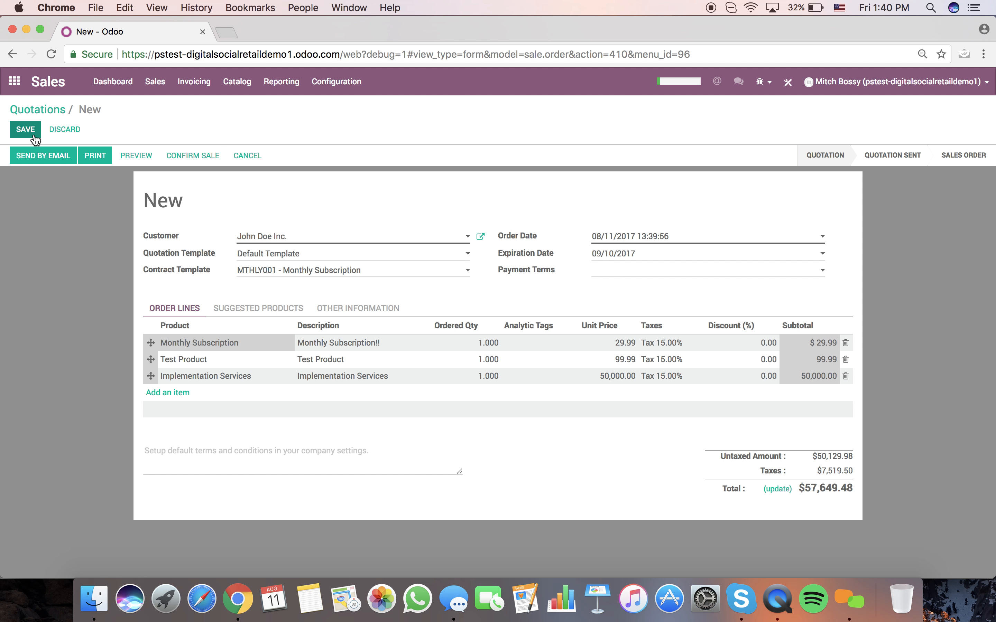
{"action": "left_click", "coordinate": [26, 130]}
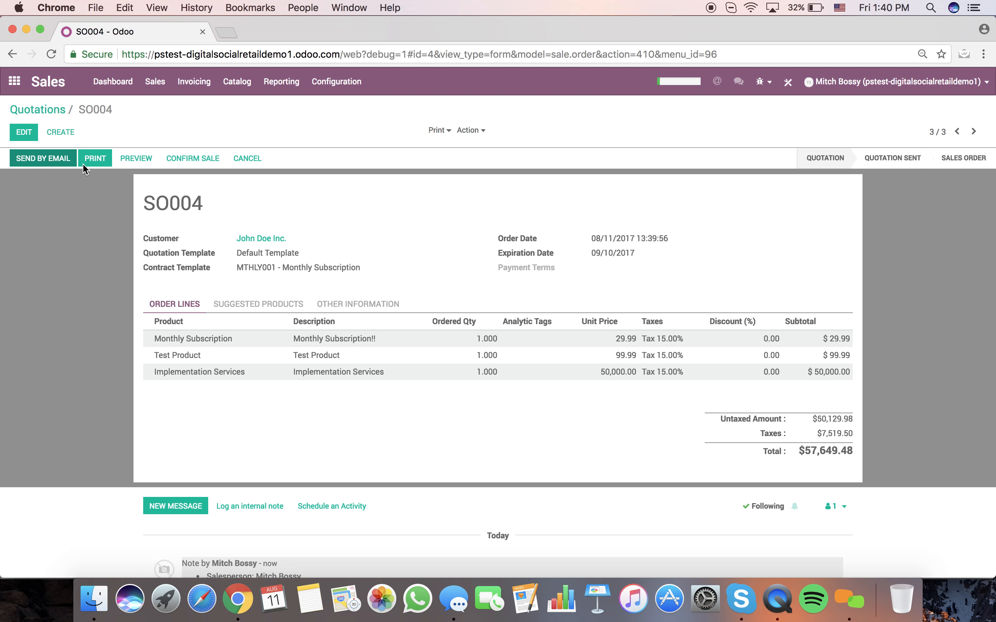
Review the prepared quotation e-mail with its attached draft PDF, discarding the partner information form, and cancel without sending.
{"action": "left_click", "coordinate": [34, 162]}
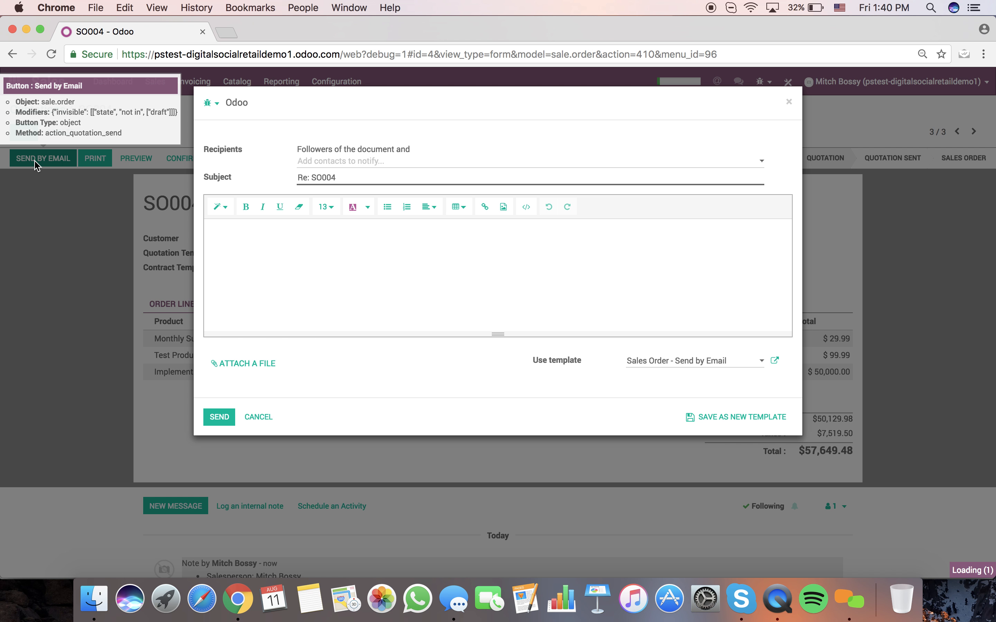
{"action": "left_click", "coordinate": [268, 258]}
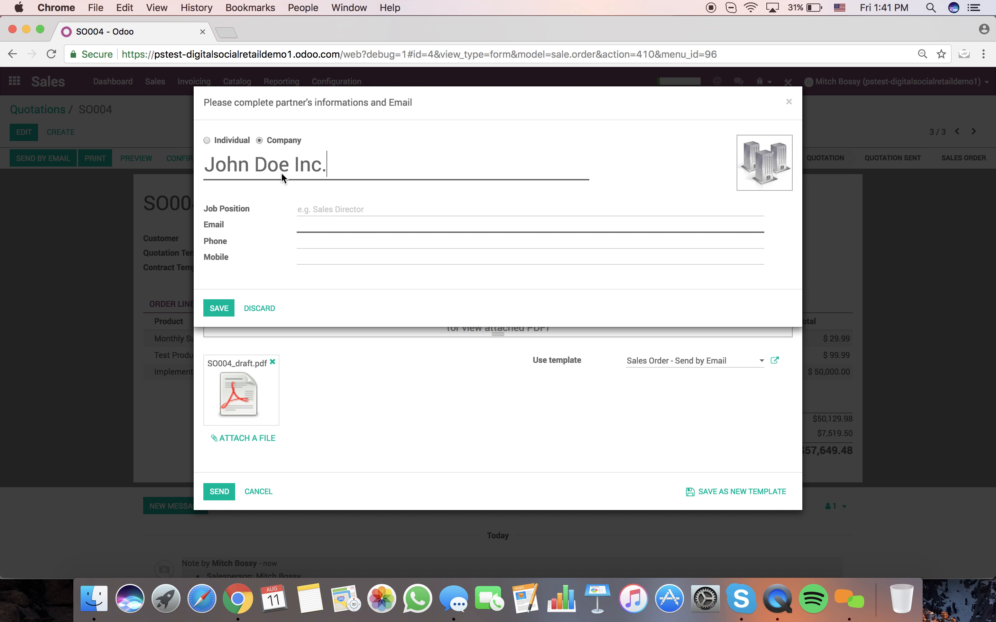
{"action": "left_click", "coordinate": [267, 311]}
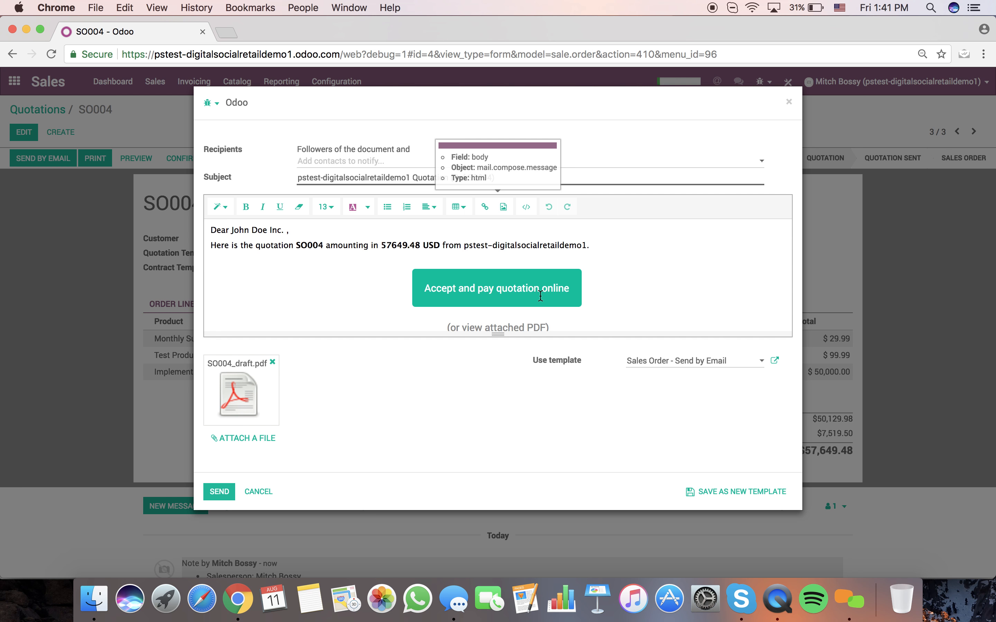
{"action": "left_click", "coordinate": [269, 492]}
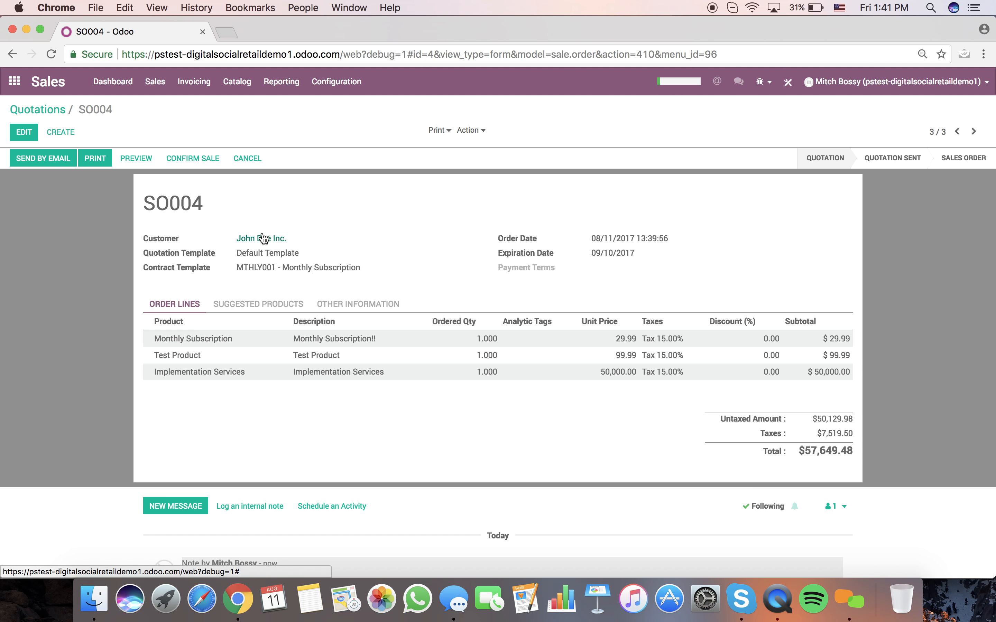
Preview the quotation's customer-facing web page and examine its offer and pricing sections.
{"action": "left_click", "coordinate": [137, 164]}
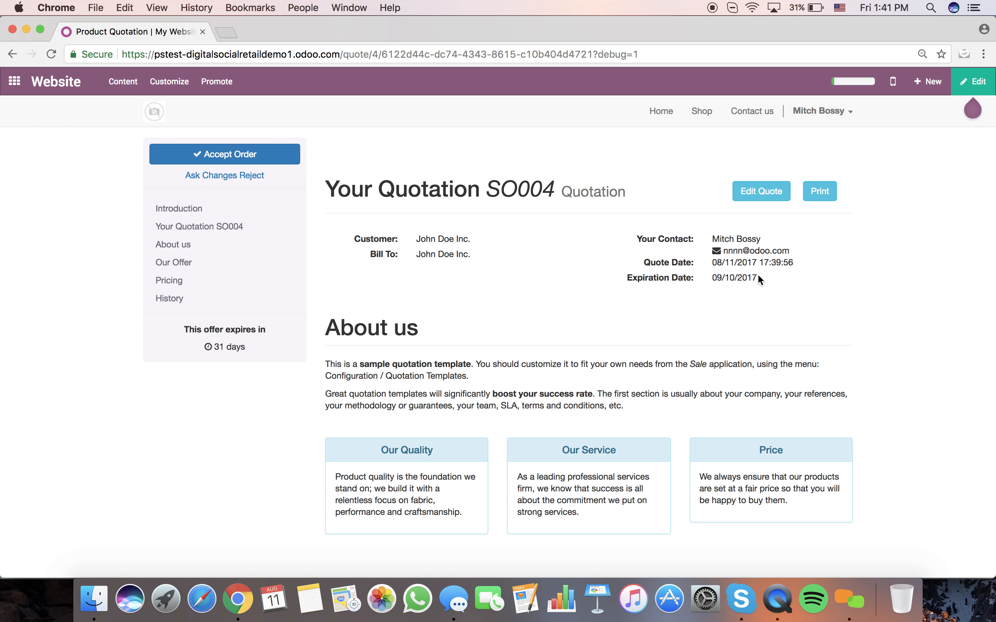
{"action": "scroll", "coordinate": [897, 272], "scroll_direction": "down", "scroll_amount": 10}
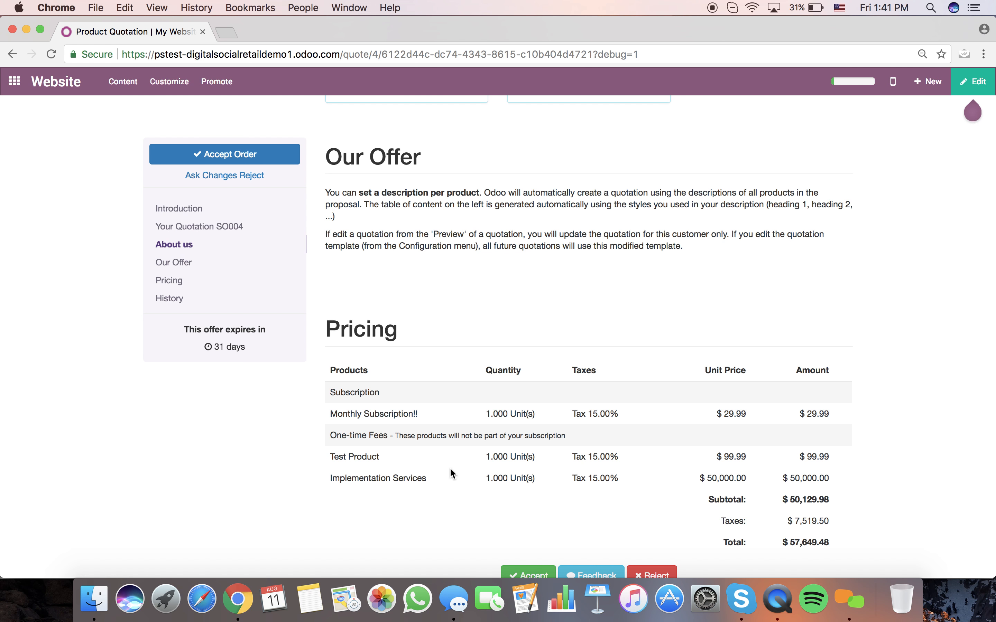
{"action": "scroll", "coordinate": [831, 494], "scroll_direction": "down", "scroll_amount": 2}
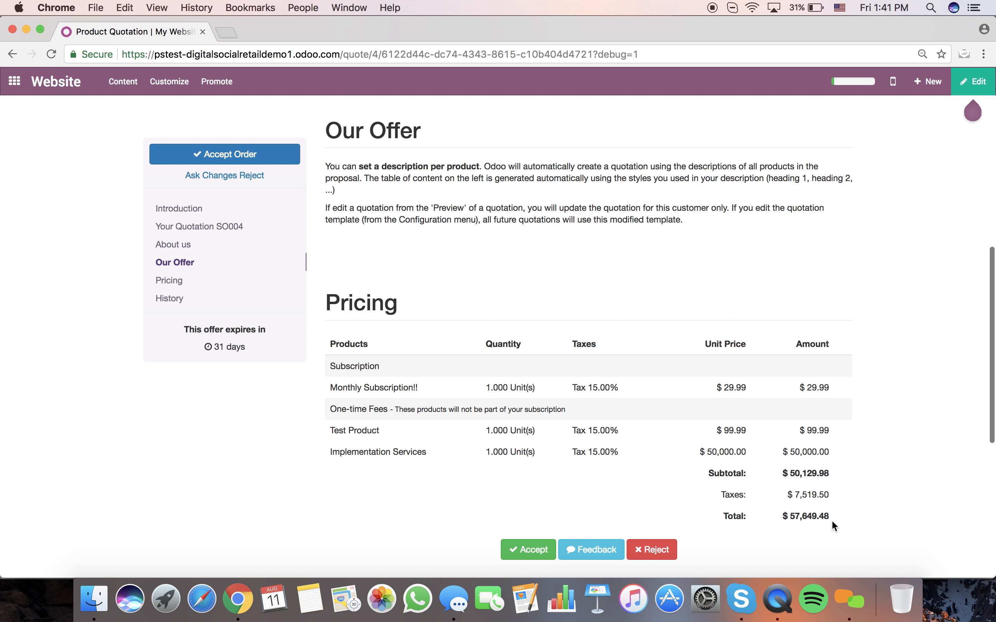
Try accepting the quotation online by drawing a sample signature, and cancel the order validation.
{"action": "left_click", "coordinate": [536, 550]}
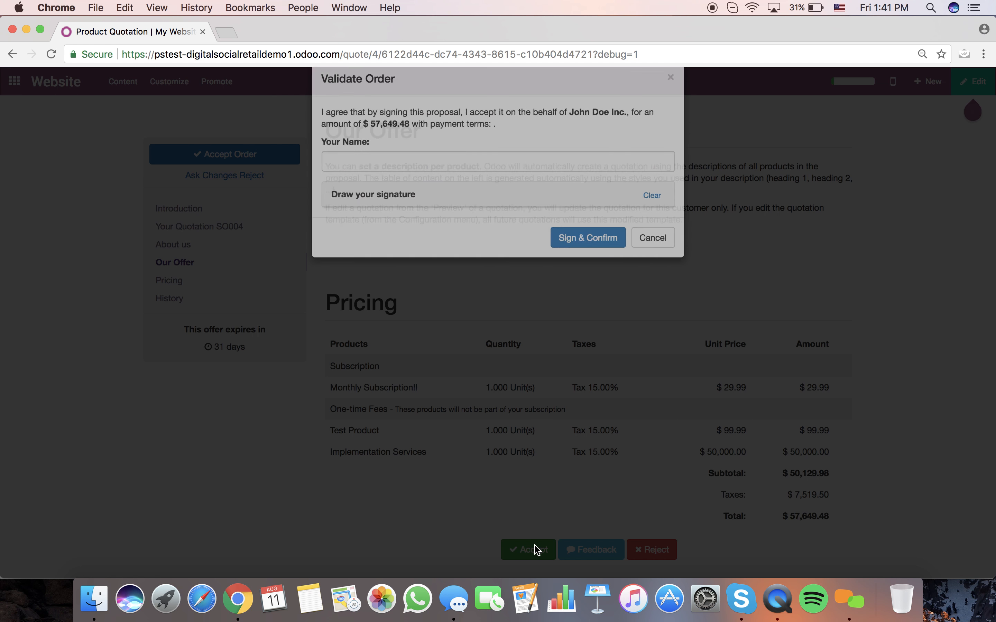
{"action": "mouse_move", "coordinate": [393, 284]}
{"action": "left_mouse_down"}
{"action": "mouse_move", "coordinate": [477, 261]}
{"action": "mouse_move", "coordinate": [547, 272]}
{"action": "left_mouse_up"}
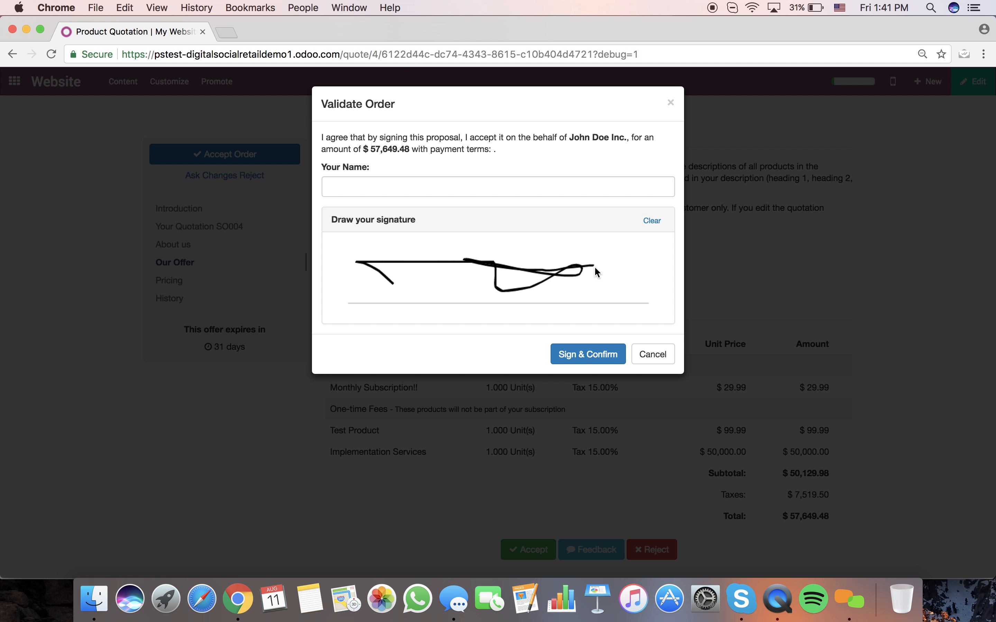
{"action": "left_click", "coordinate": [666, 357]}
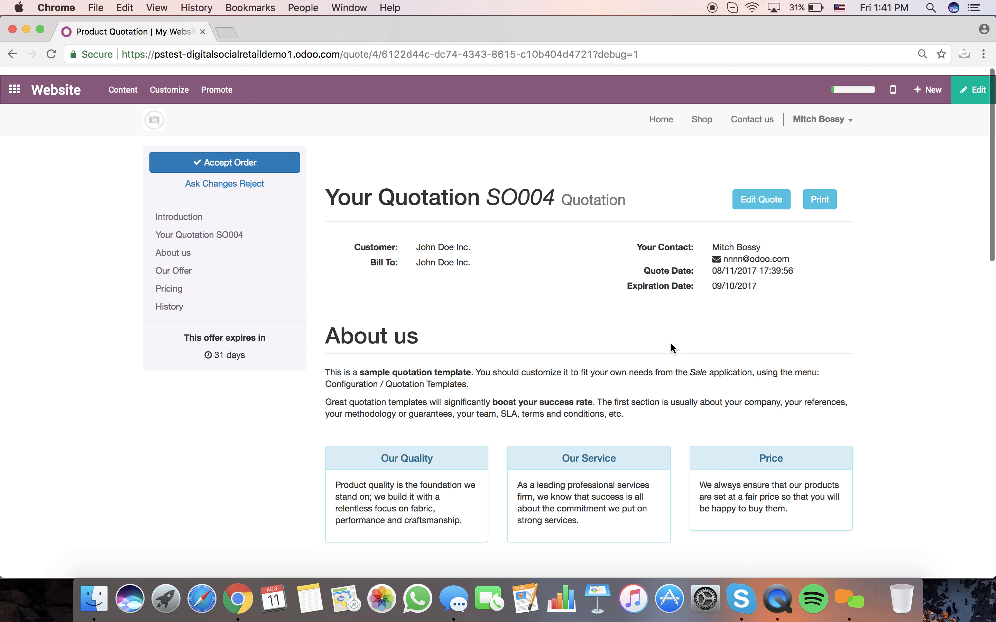
Insert the mountain-image banner block above the quotation page's About us section, change its headline to "Hey!", and save the page.
{"action": "left_click", "coordinate": [973, 90]}
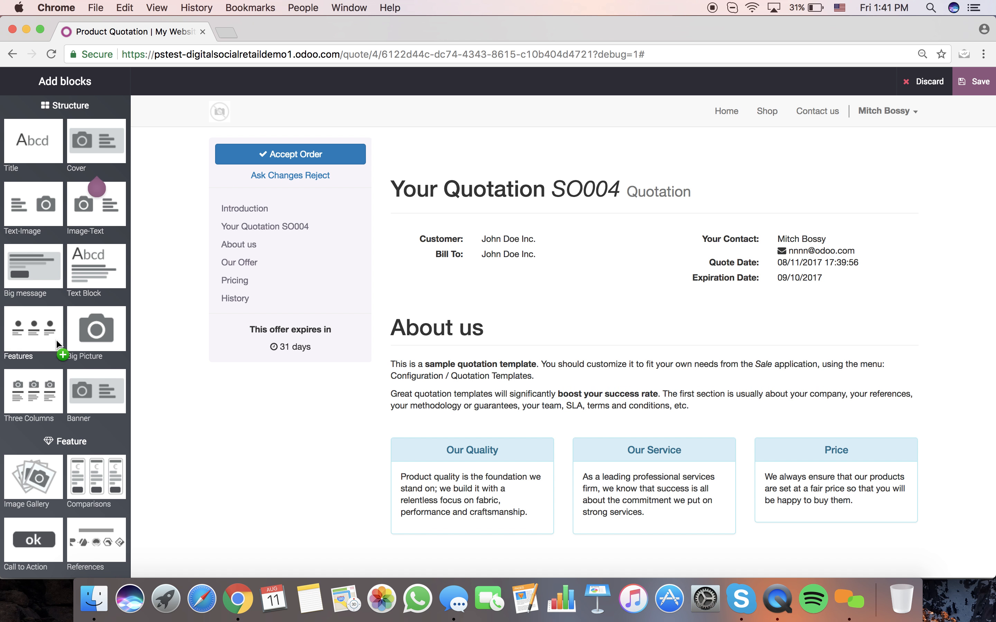
{"action": "left_click_drag", "start_coordinate": [41, 265], "coordinate": [362, 348]}
{"action": "triple_click", "coordinate": [515, 345]}
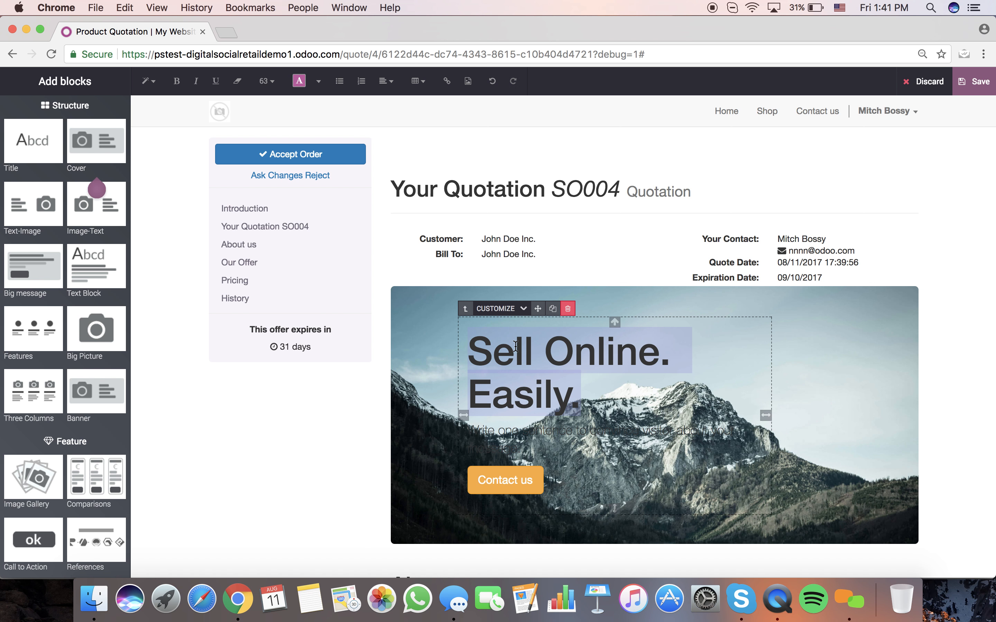
{"action": "type", "text": "Hewy"}
{"action": "key", "text": "BackSpace"}
{"action": "key", "text": "BackSpace"}
{"action": "type", "text": "y"}
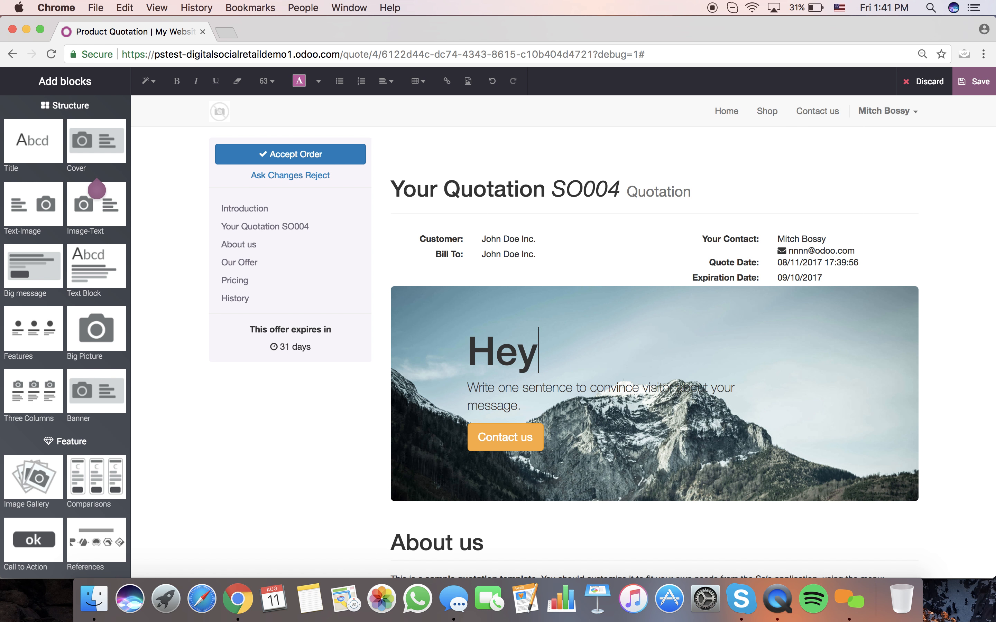
{"action": "type", "text": "!"}
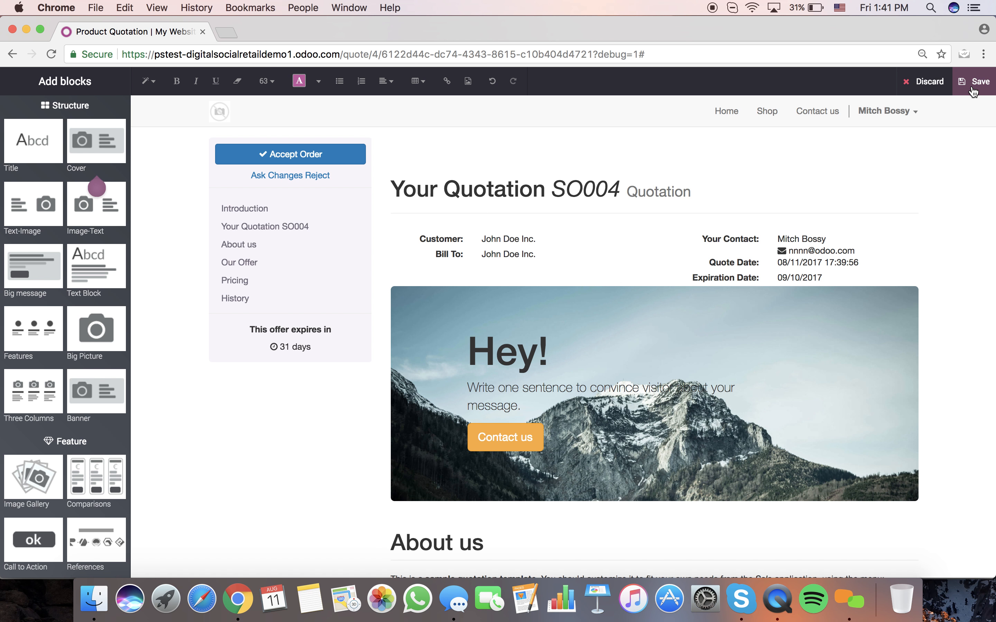
{"action": "left_click", "coordinate": [973, 91]}
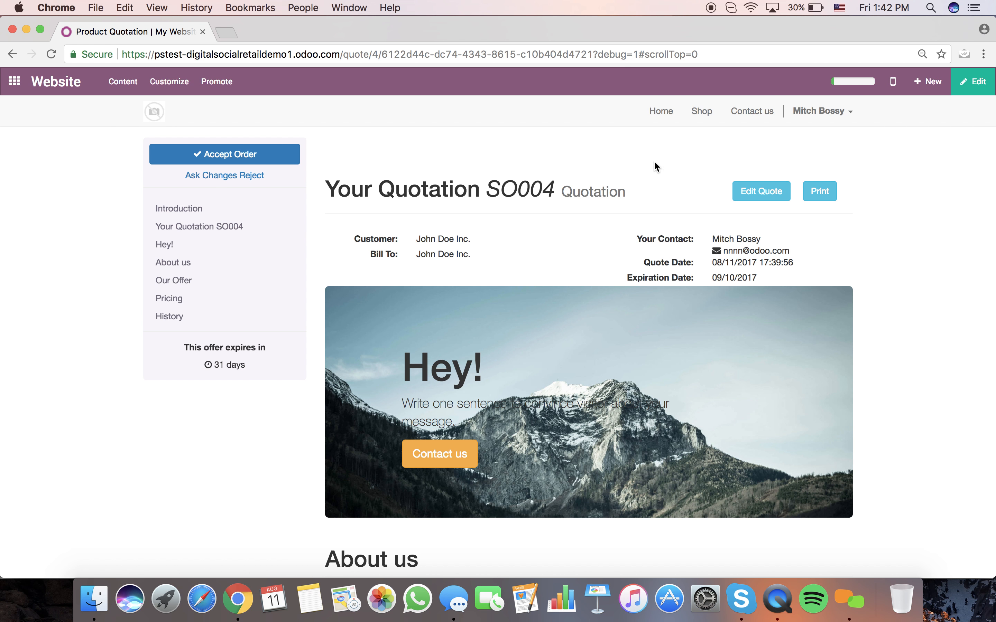
Return from the web page to the quotation form and confirm the sale.
{"action": "left_click", "coordinate": [776, 187]}
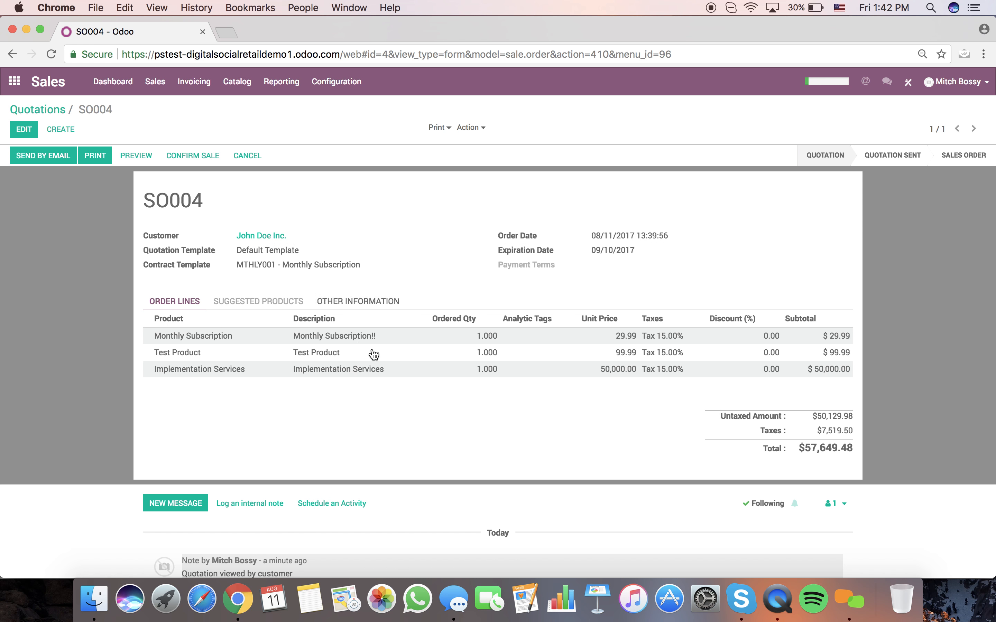
{"action": "left_click", "coordinate": [202, 160]}
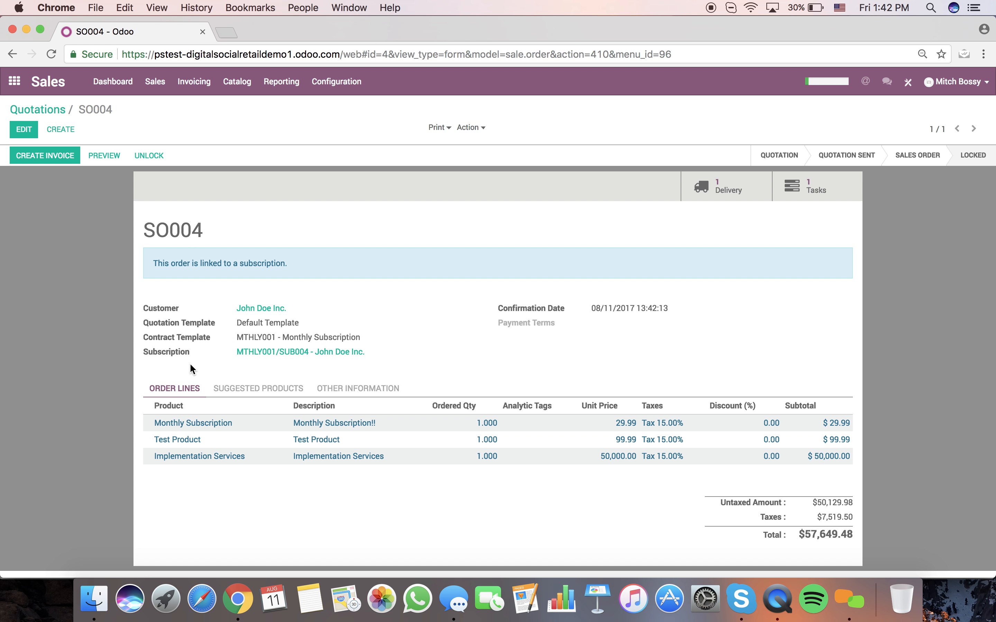
Review the confirmed order's linked subscription with its history notes, its delivery transfer, and its Implementation Services task.
{"action": "left_click", "coordinate": [283, 353]}
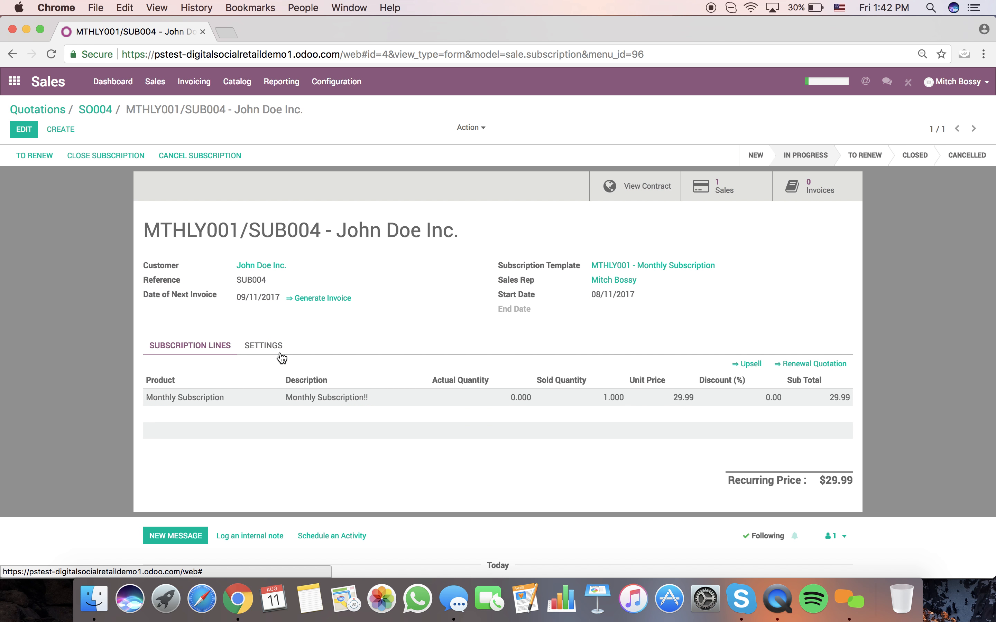
{"action": "scroll", "coordinate": [282, 359], "scroll_direction": "down", "scroll_amount": 5}
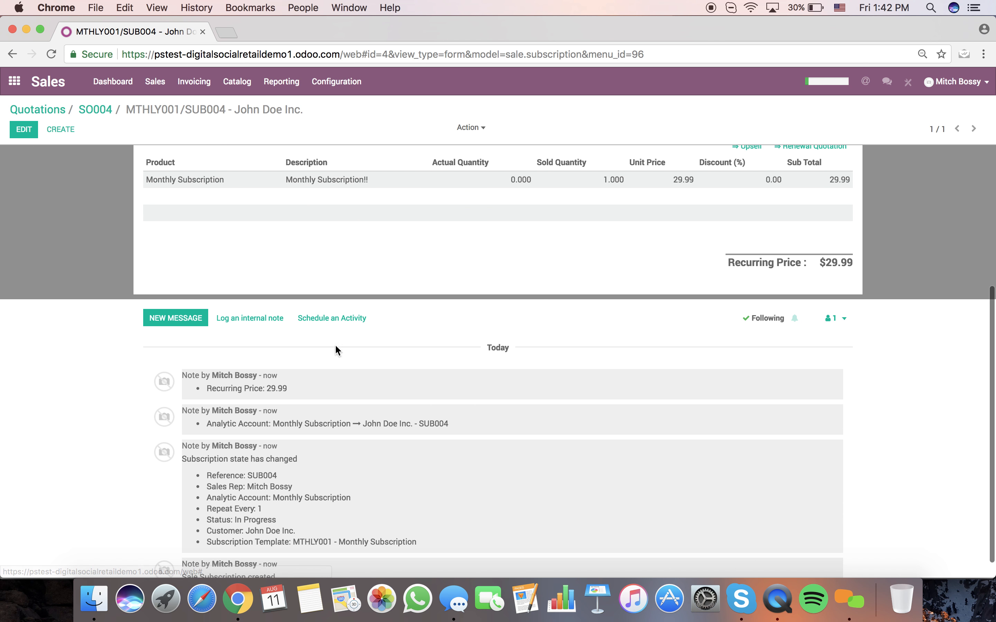
{"action": "scroll", "coordinate": [410, 396], "scroll_direction": "down", "scroll_amount": 1}
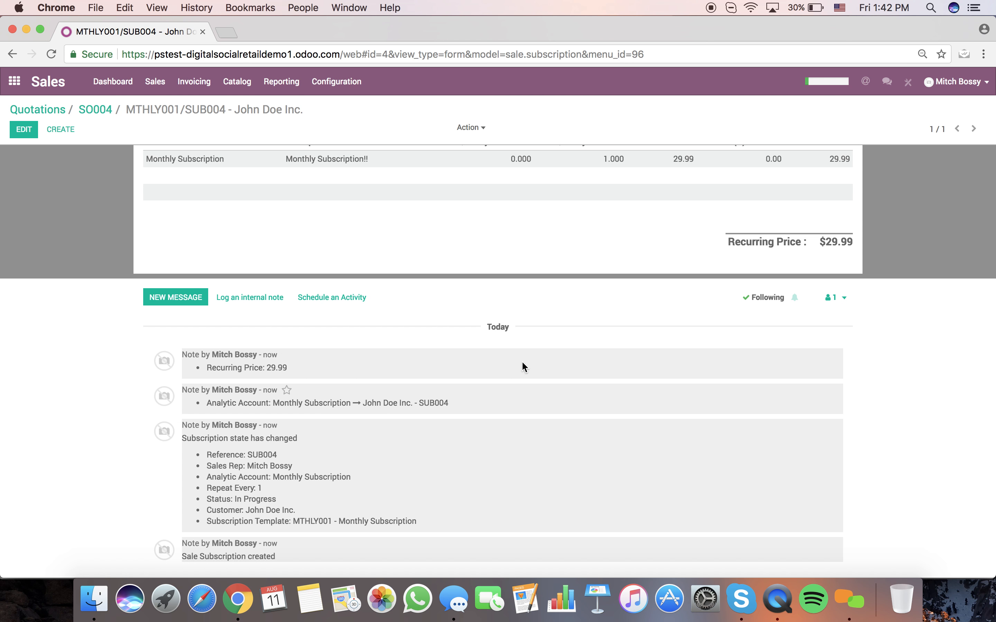
{"action": "scroll", "coordinate": [484, 339], "scroll_direction": "up", "scroll_amount": 5}
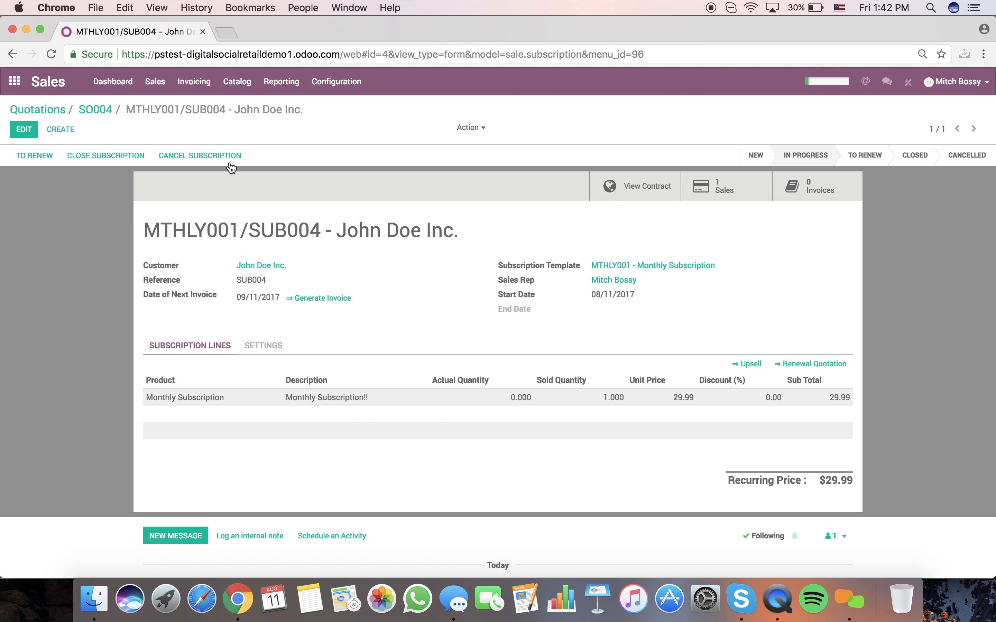
{"action": "left_click", "coordinate": [96, 109]}
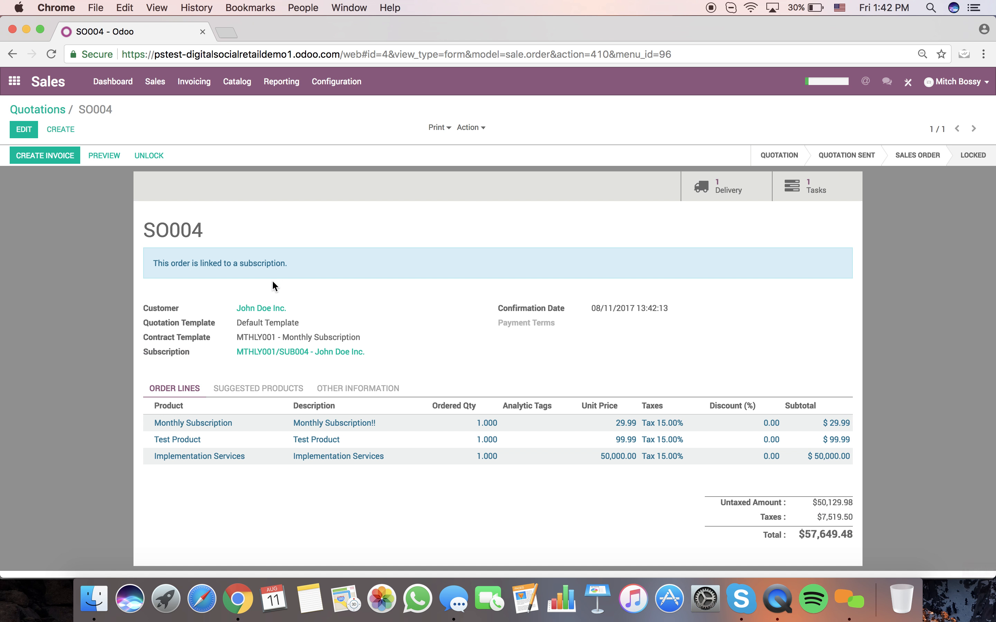
{"action": "left_click", "coordinate": [729, 188]}
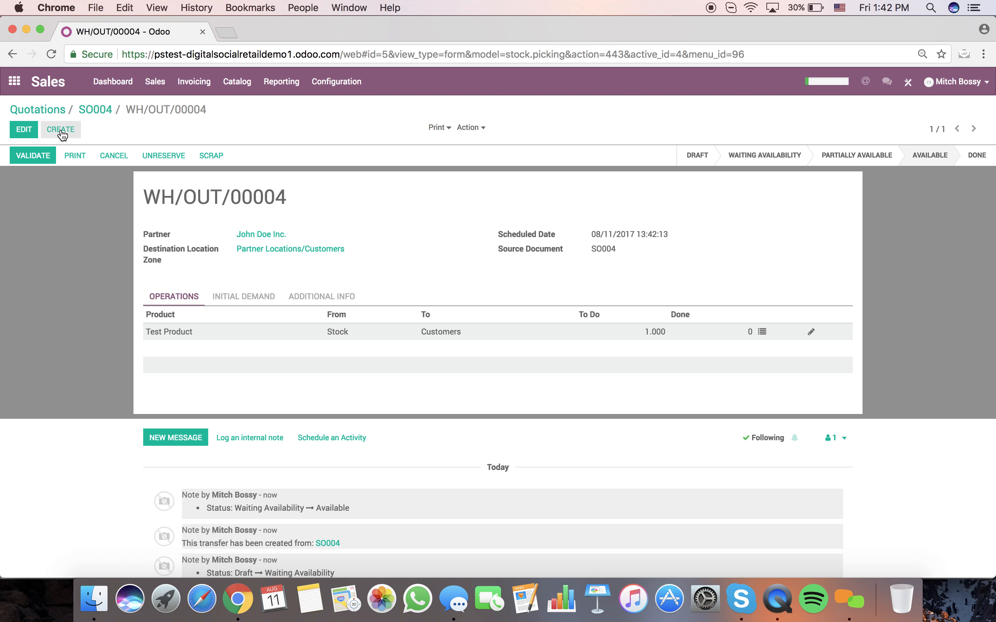
{"action": "left_click", "coordinate": [94, 111]}
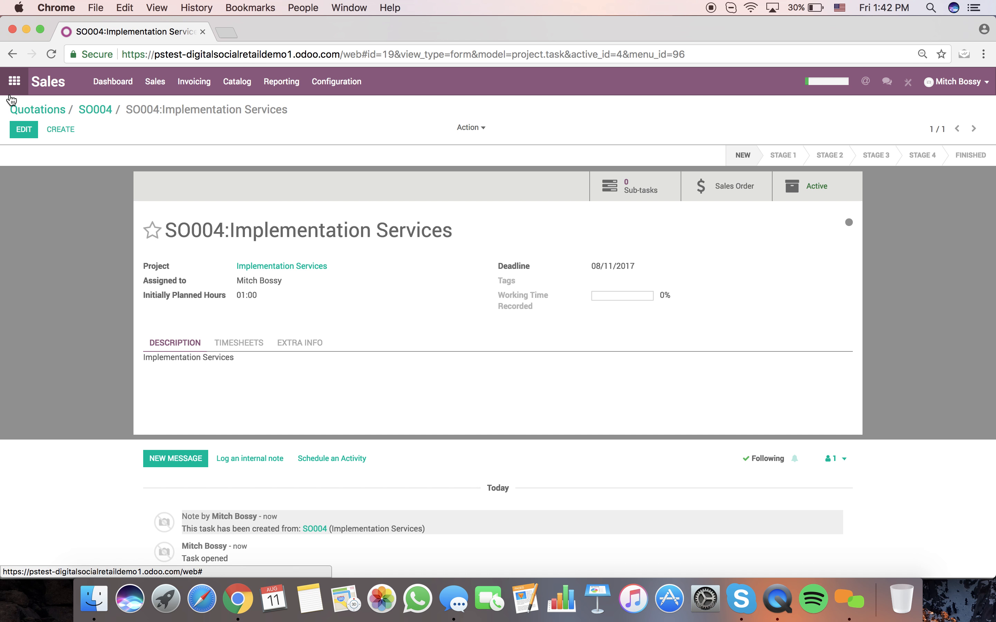
Switch to the Project app and filter the projects by the project name "im".
{"action": "left_click", "coordinate": [13, 84]}
{"action": "left_click", "coordinate": [306, 391]}
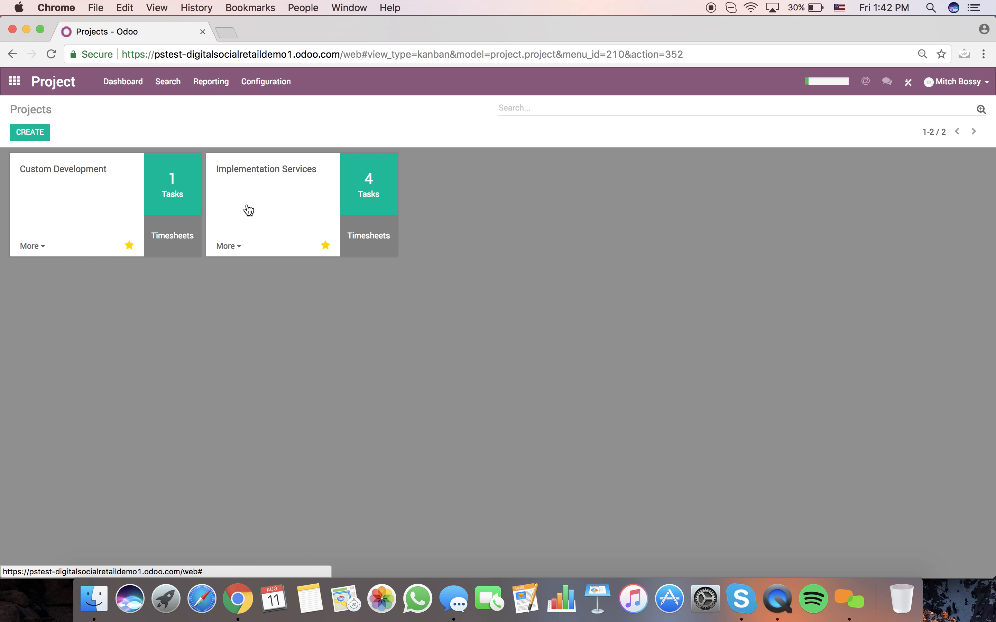
{"action": "left_click", "coordinate": [528, 107]}
{"action": "type", "text": "iom"}
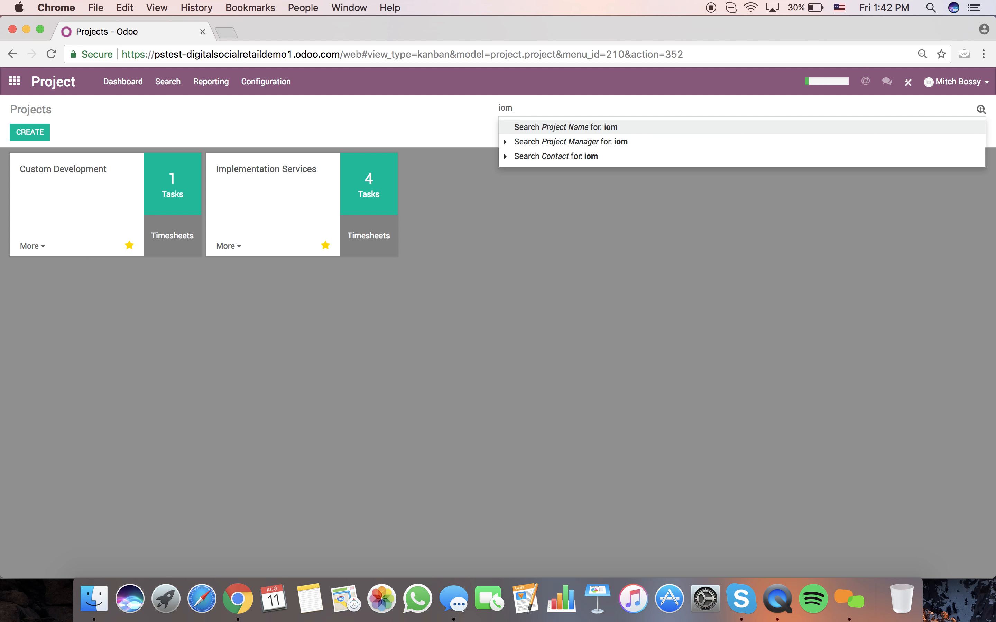
{"action": "key", "text": "BackSpace"}
{"action": "key", "text": "BackSpace"}
{"action": "type", "text": "m"}
{"action": "key", "text": "Return"}
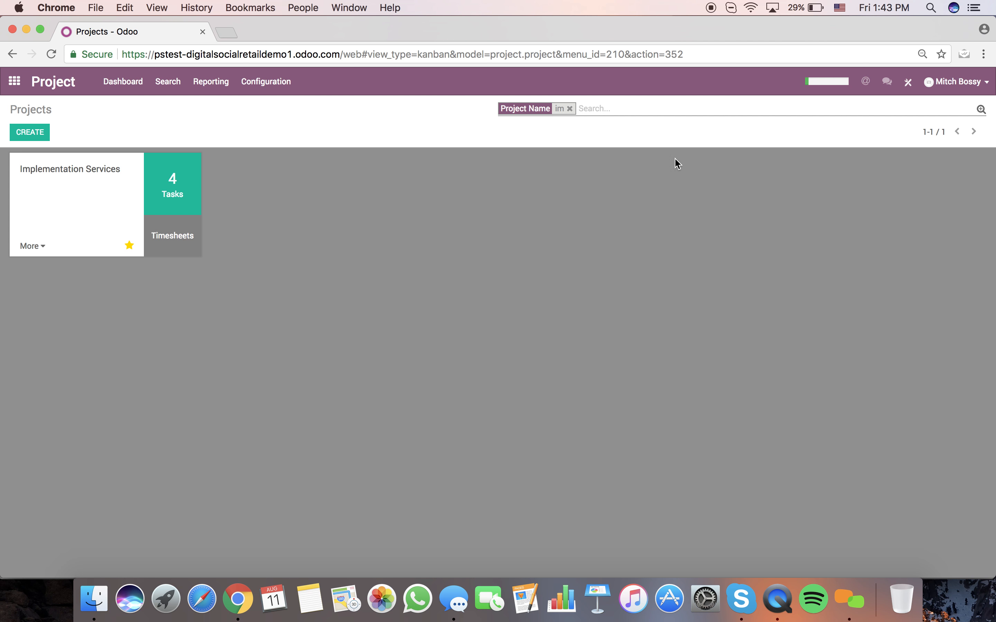
Save the current search as the favorite "Projects" used by default, and reopen the Project app to check it.
{"action": "left_click", "coordinate": [981, 110]}
{"action": "left_click", "coordinate": [621, 132]}
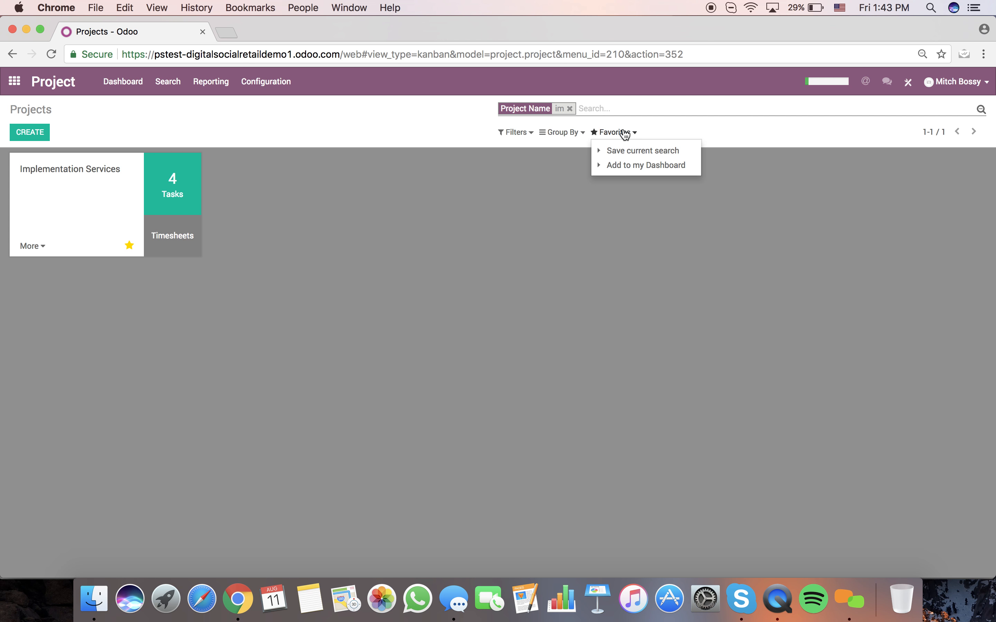
{"action": "left_click", "coordinate": [632, 151]}
{"action": "left_click", "coordinate": [611, 180]}
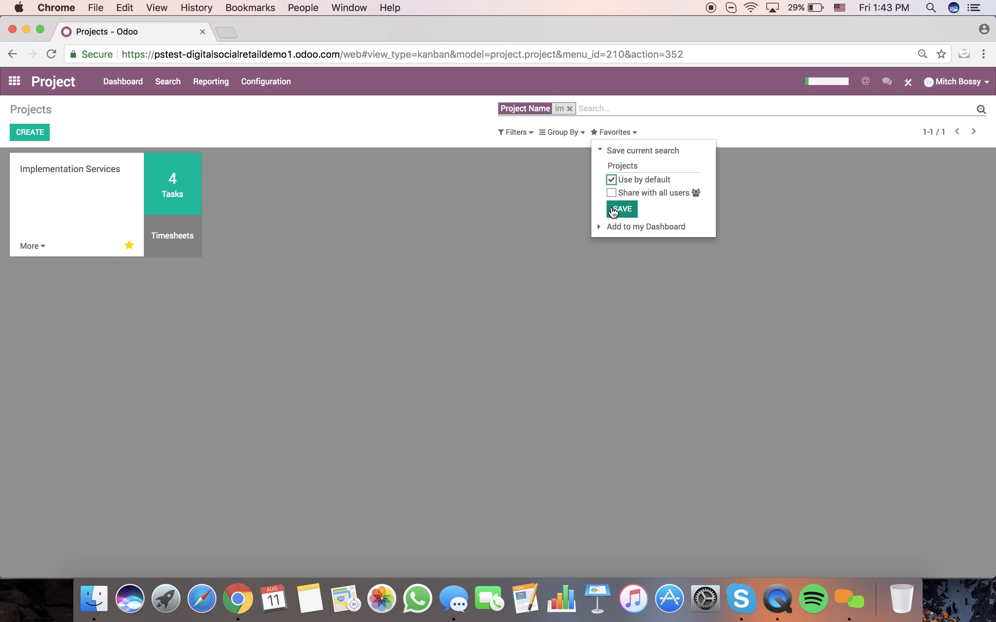
{"action": "left_click", "coordinate": [617, 210]}
{"action": "left_click", "coordinate": [542, 214]}
{"action": "left_click", "coordinate": [27, 87]}
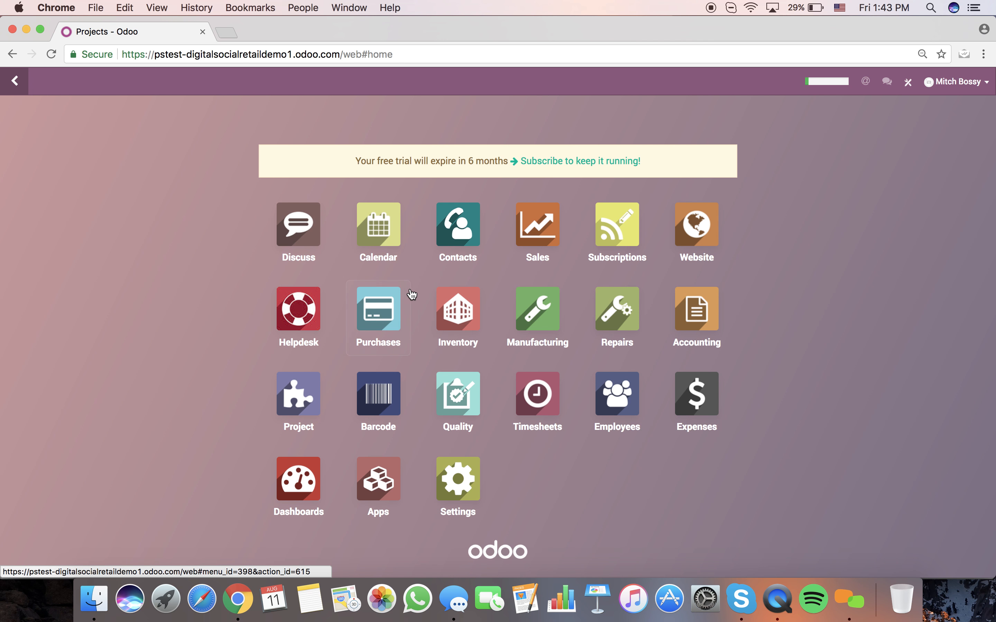
{"action": "left_click", "coordinate": [309, 403]}
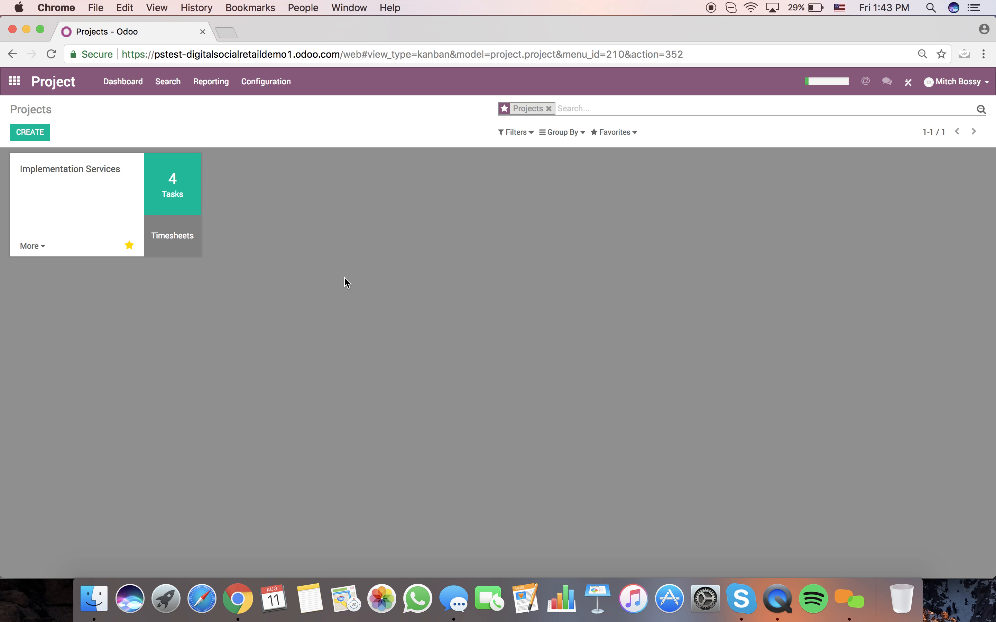
Clear the project filter and move the new order's task in the Implementation Services project from New to Stage 1.
{"action": "left_click", "coordinate": [548, 109]}
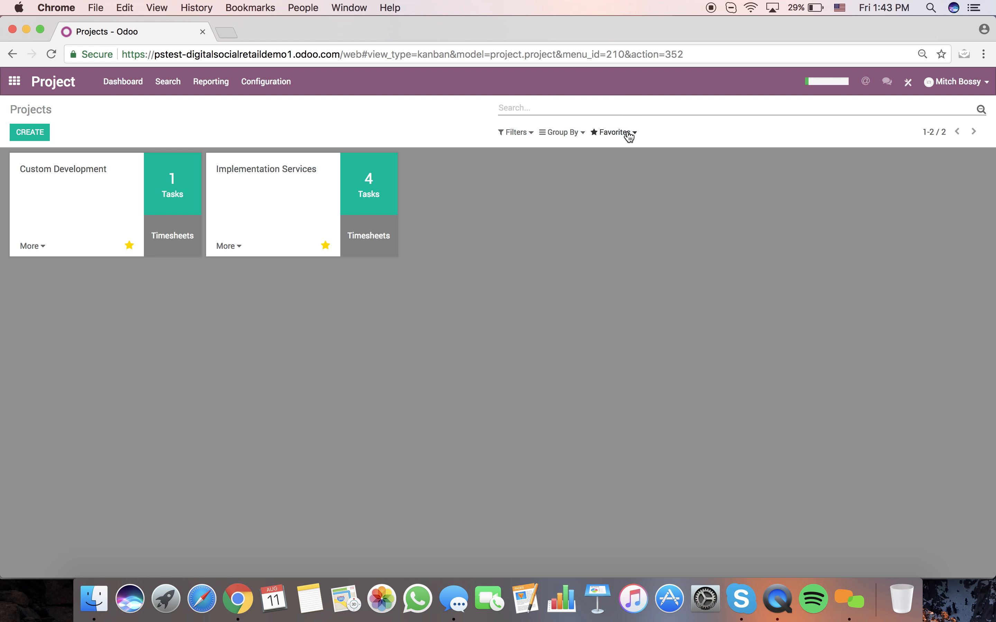
{"action": "left_click", "coordinate": [354, 188]}
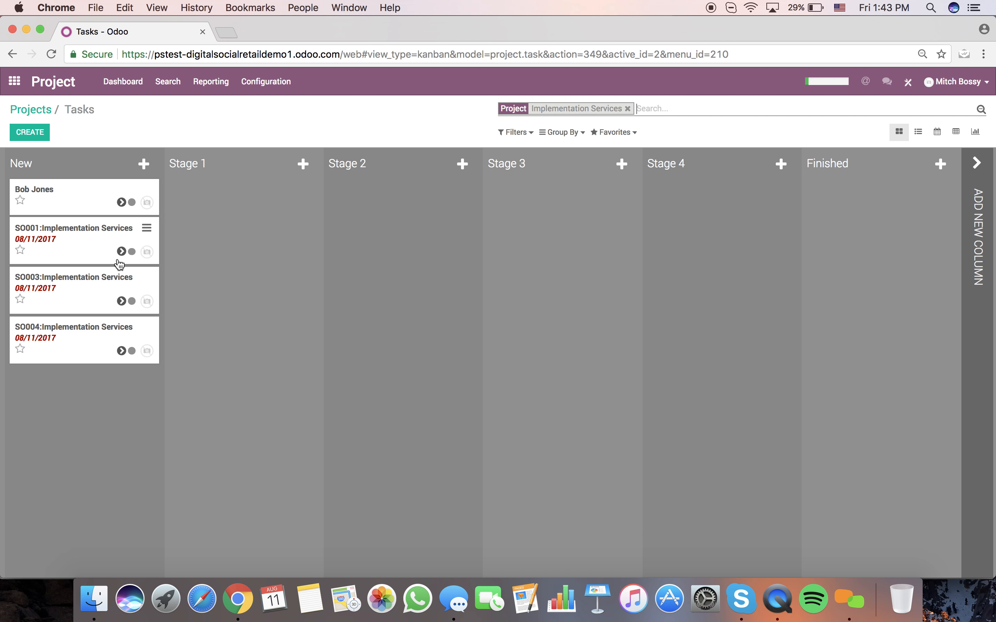
{"action": "left_click_drag", "start_coordinate": [65, 335], "coordinate": [256, 290]}
Open the moved task in edit mode, inspect its assignee, planned hours and timesheets, and save it without changes.
{"action": "left_click", "coordinate": [240, 211]}
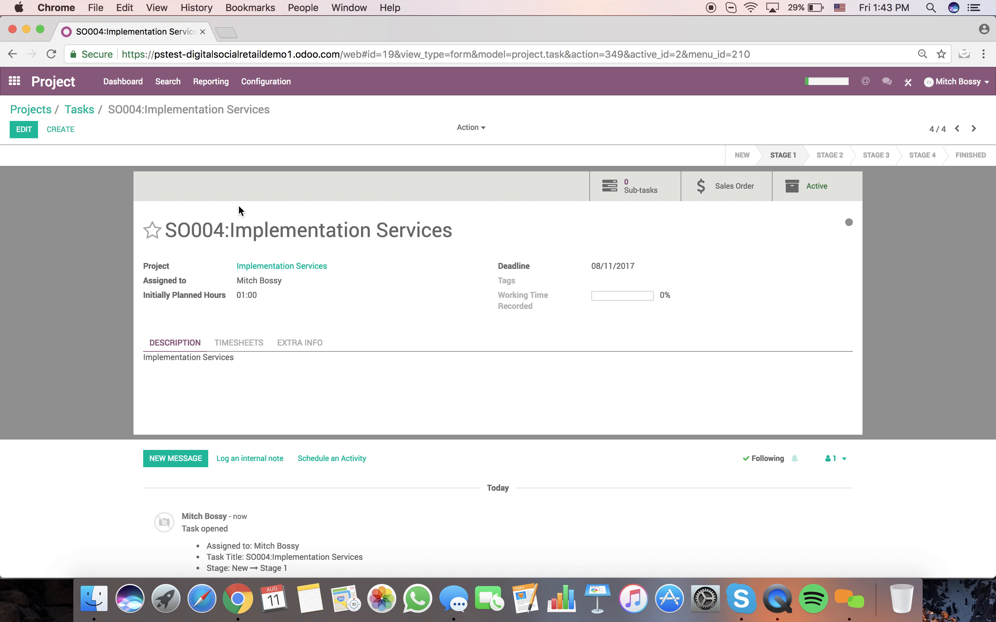
{"action": "left_click", "coordinate": [30, 133]}
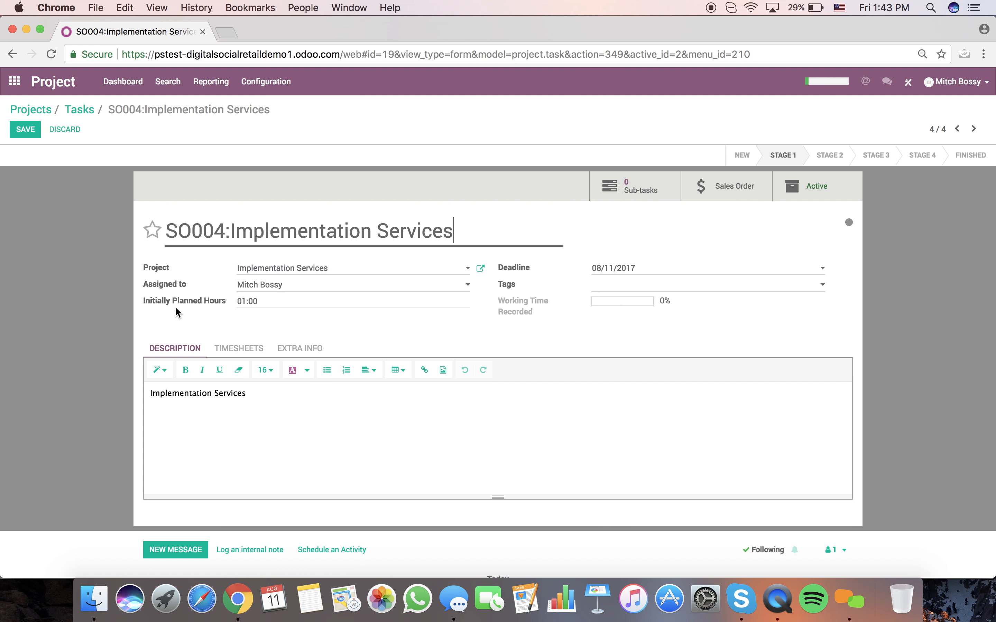
{"action": "left_click", "coordinate": [280, 285]}
{"action": "left_click", "coordinate": [304, 300]}
{"action": "left_click", "coordinate": [256, 353]}
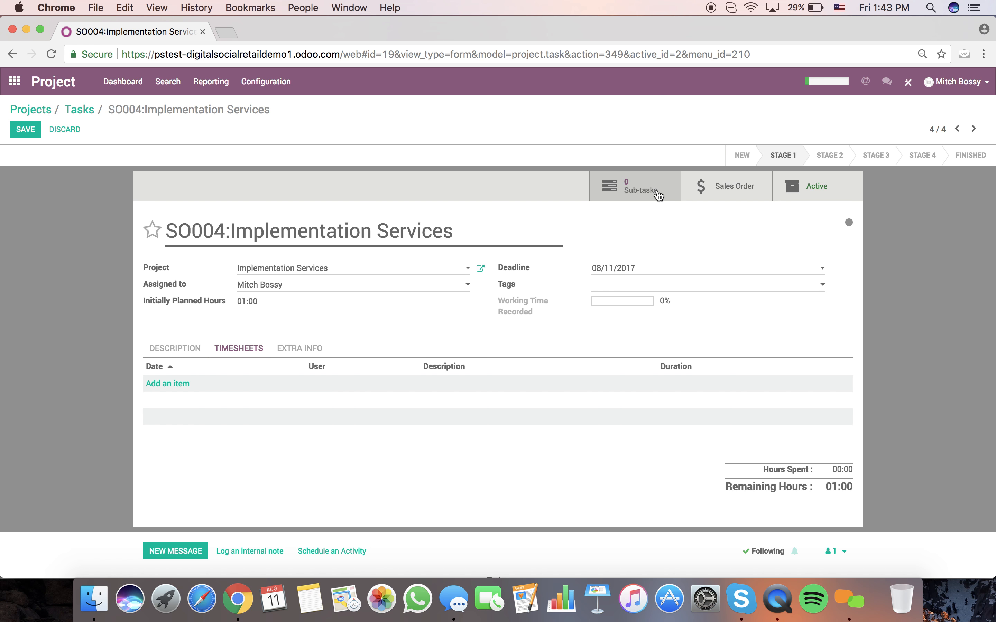
{"action": "left_click", "coordinate": [26, 130]}
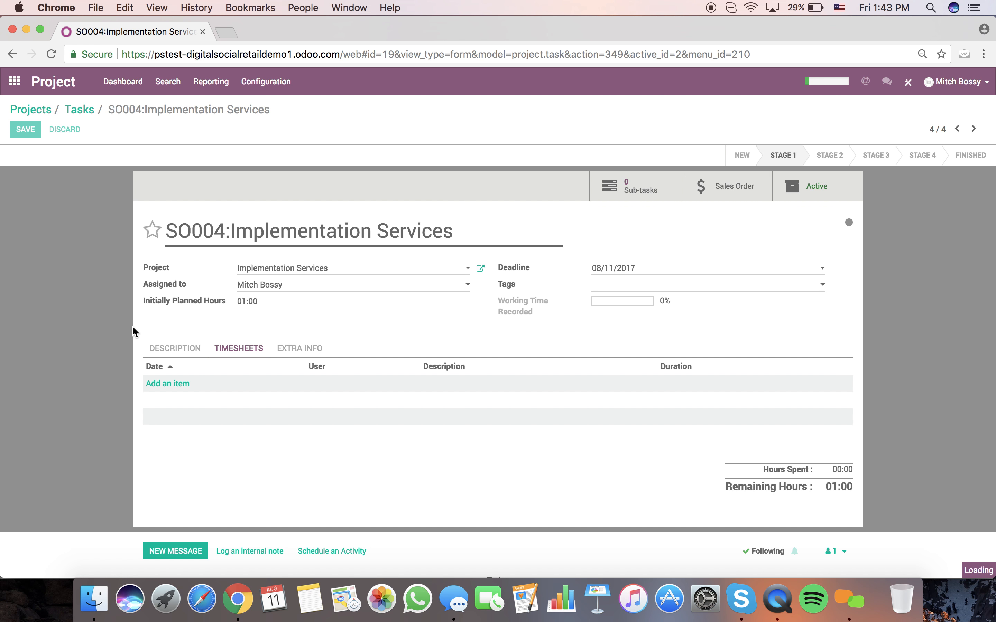
Examine the shipping, sales and invoicing information of the task's sales order in edit mode, and save without changes.
{"action": "left_click", "coordinate": [719, 194]}
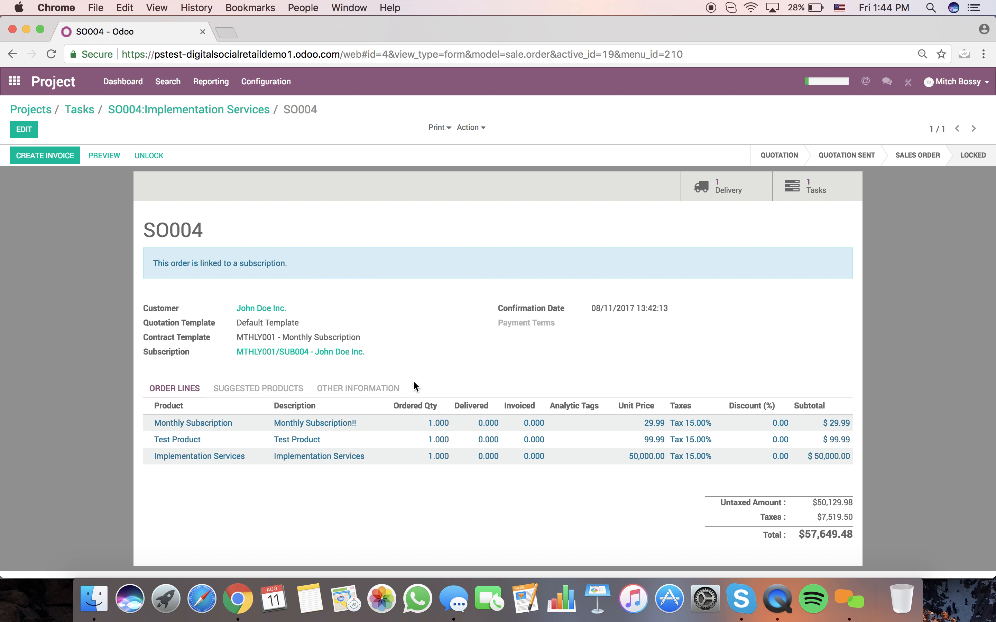
{"action": "left_click", "coordinate": [392, 387]}
{"action": "scroll", "coordinate": [391, 385], "scroll_direction": "down", "scroll_amount": 5}
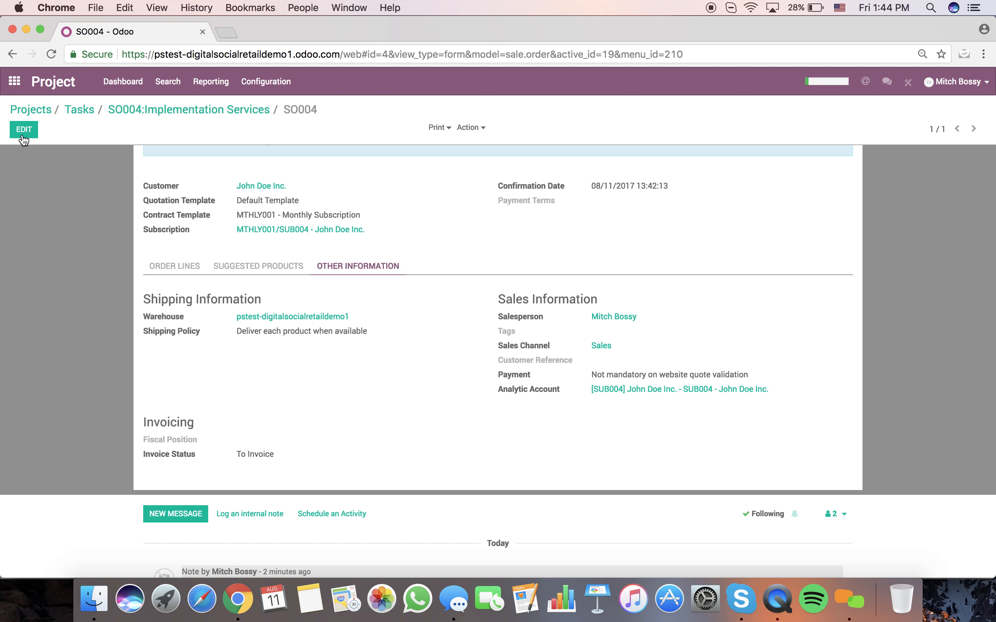
{"action": "left_click", "coordinate": [23, 130]}
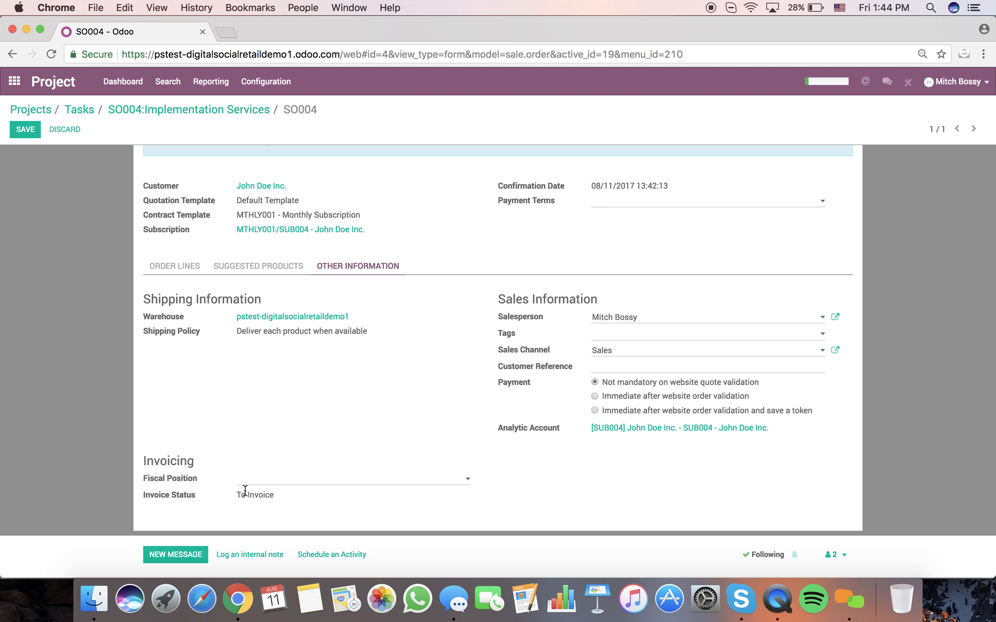
{"action": "left_click", "coordinate": [25, 129]}
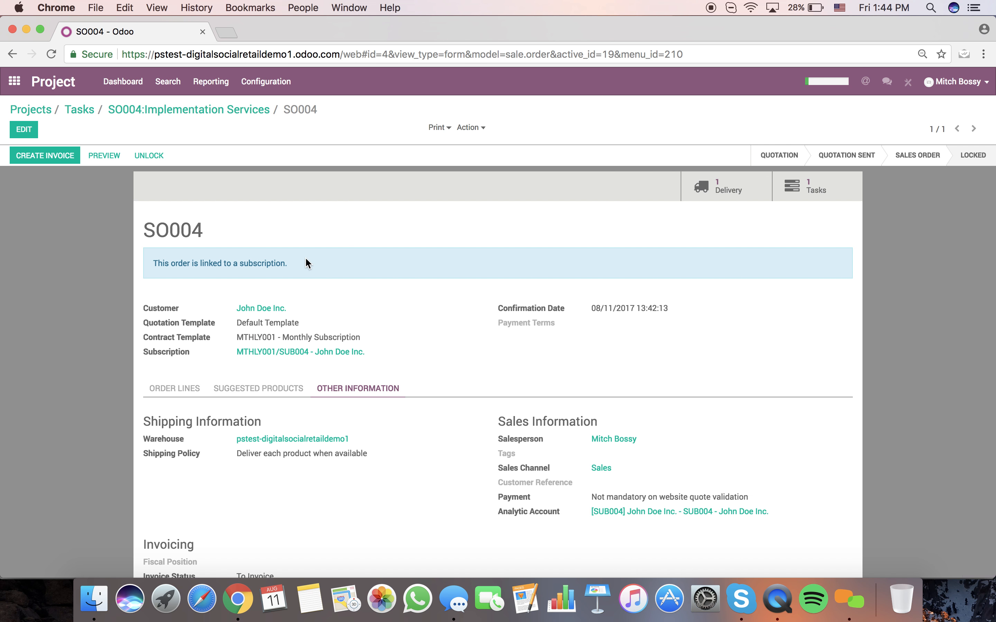
Create and view a draft invoice from the sales order using Invoiceable lines (deduct down payments).
{"action": "left_click", "coordinate": [184, 388]}
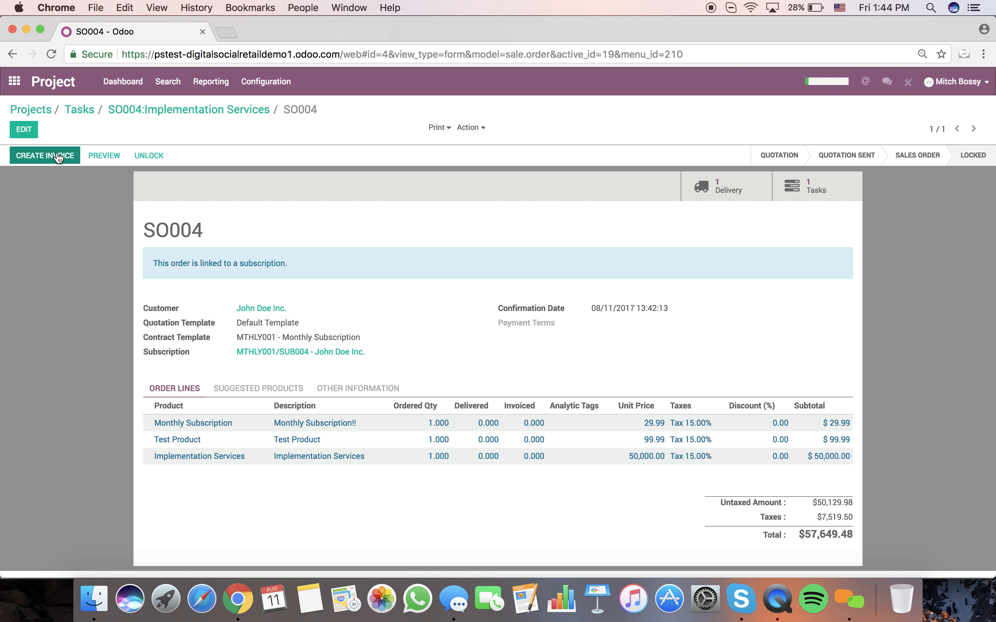
{"action": "left_click", "coordinate": [59, 155]}
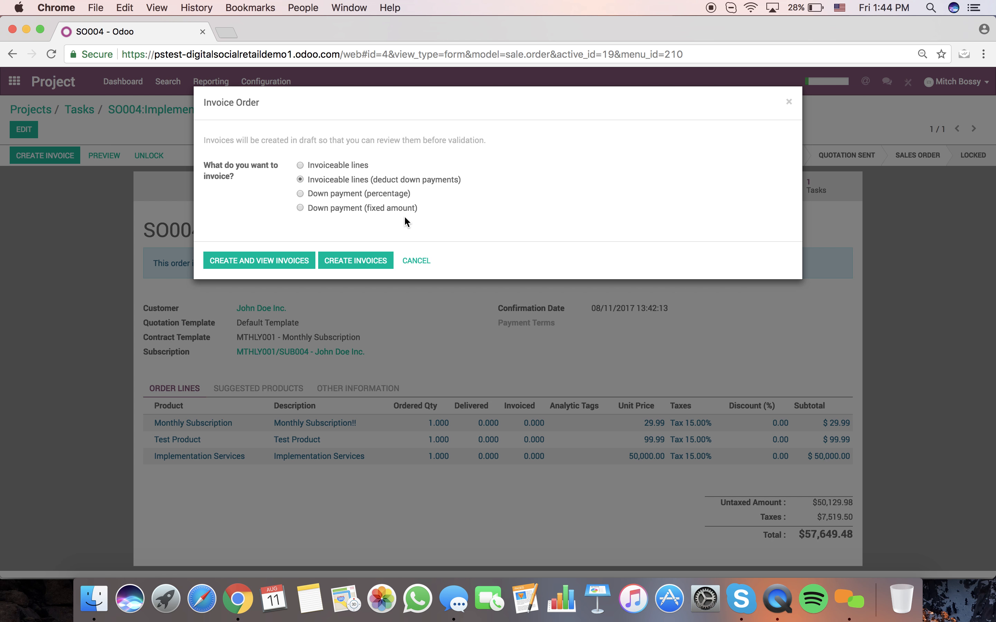
{"action": "left_click", "coordinate": [267, 261]}
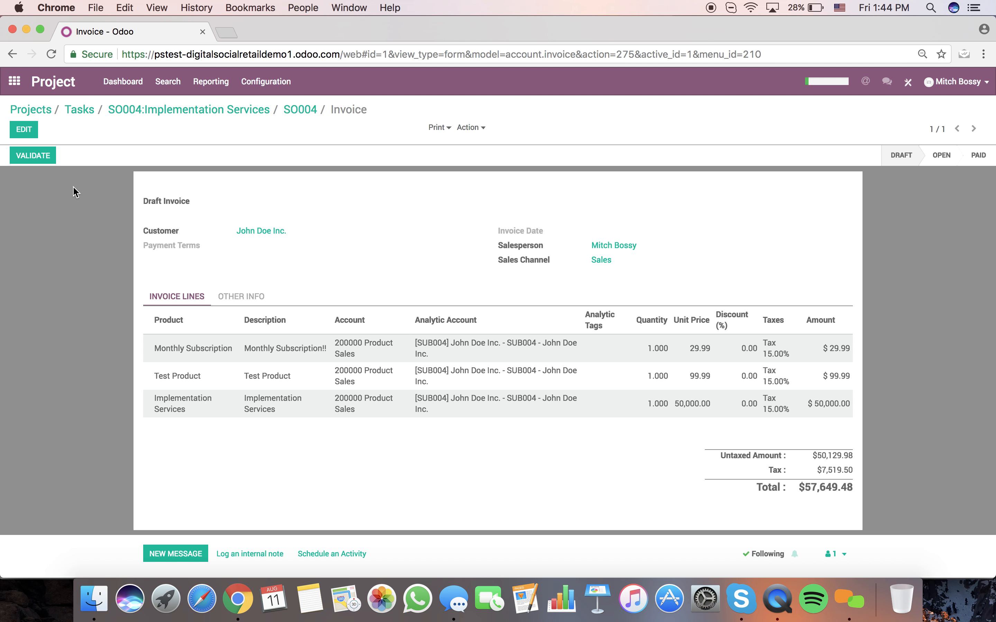
Inspect the draft invoice's lines in edit mode, save without changes, check its other information, and validate the invoice.
{"action": "left_click", "coordinate": [25, 130]}
{"action": "left_click", "coordinate": [385, 355]}
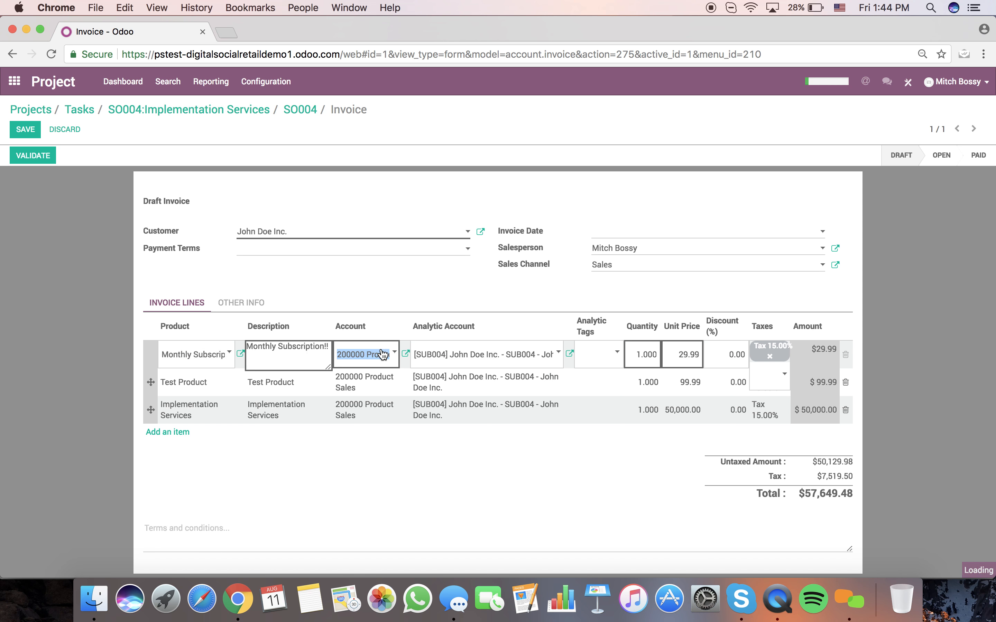
{"action": "left_click", "coordinate": [487, 450]}
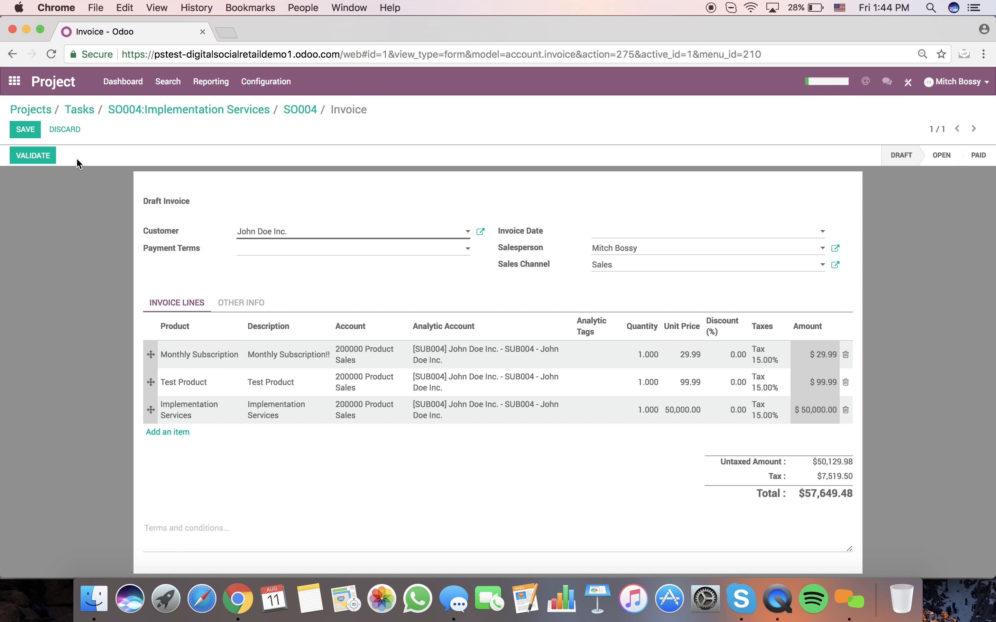
{"action": "left_click", "coordinate": [26, 130]}
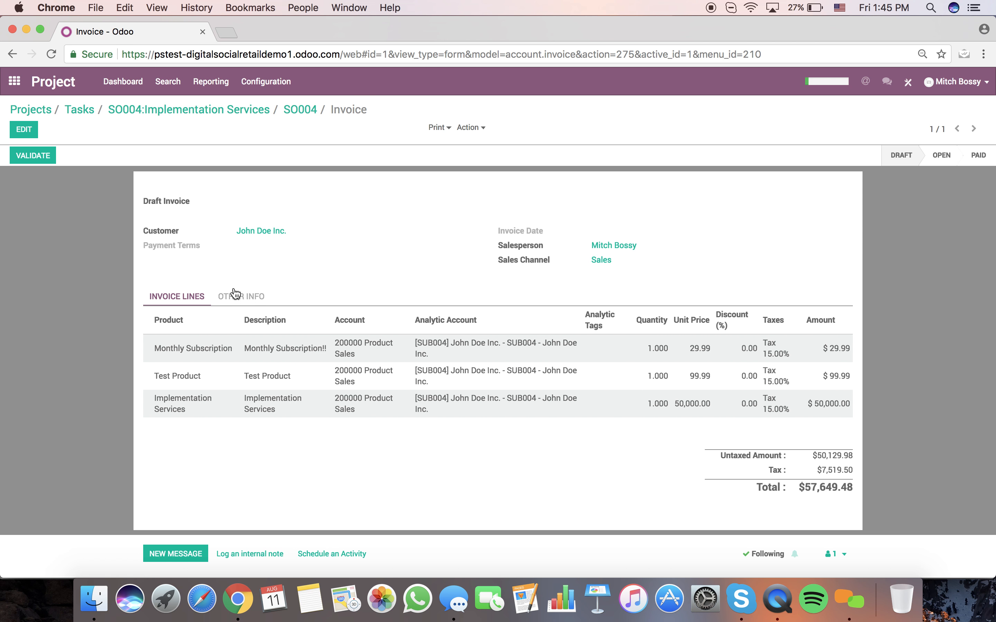
{"action": "left_click", "coordinate": [233, 294]}
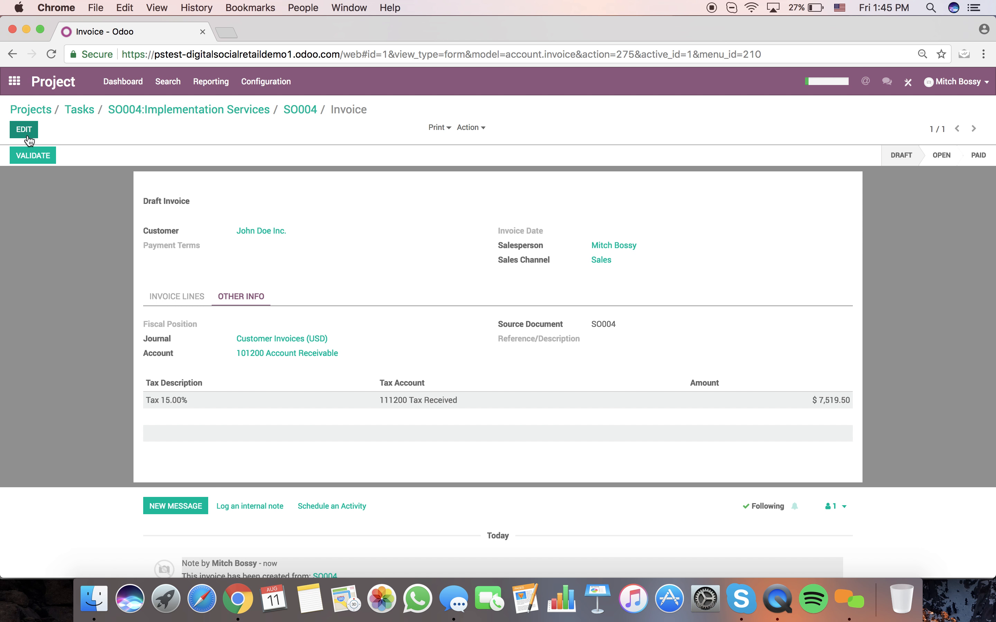
{"action": "left_click", "coordinate": [34, 155]}
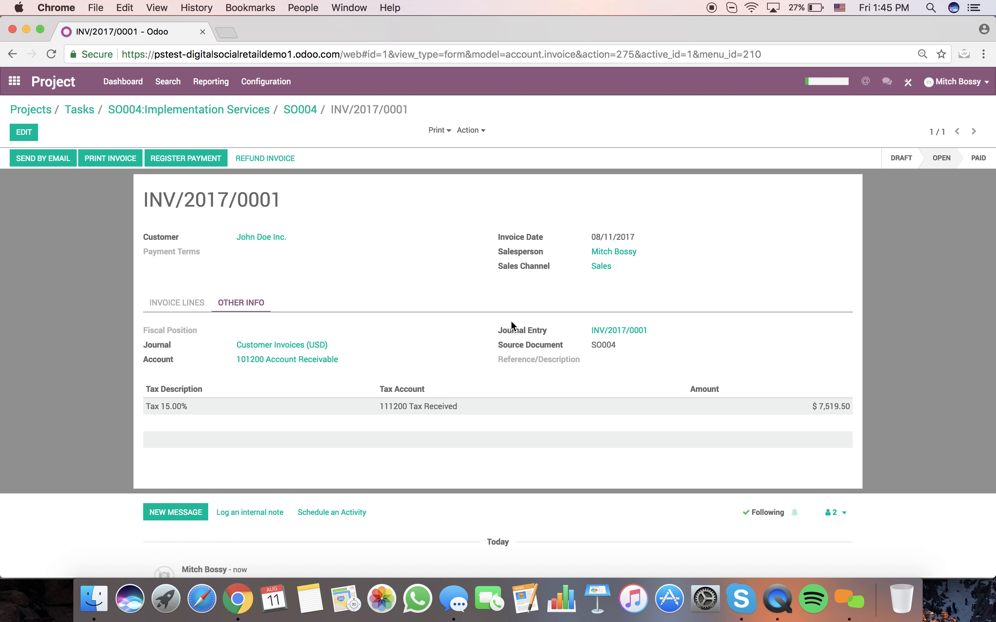
Examine the validated invoice's journal entry, and return to the invoice to view its lines.
{"action": "left_click", "coordinate": [599, 333]}
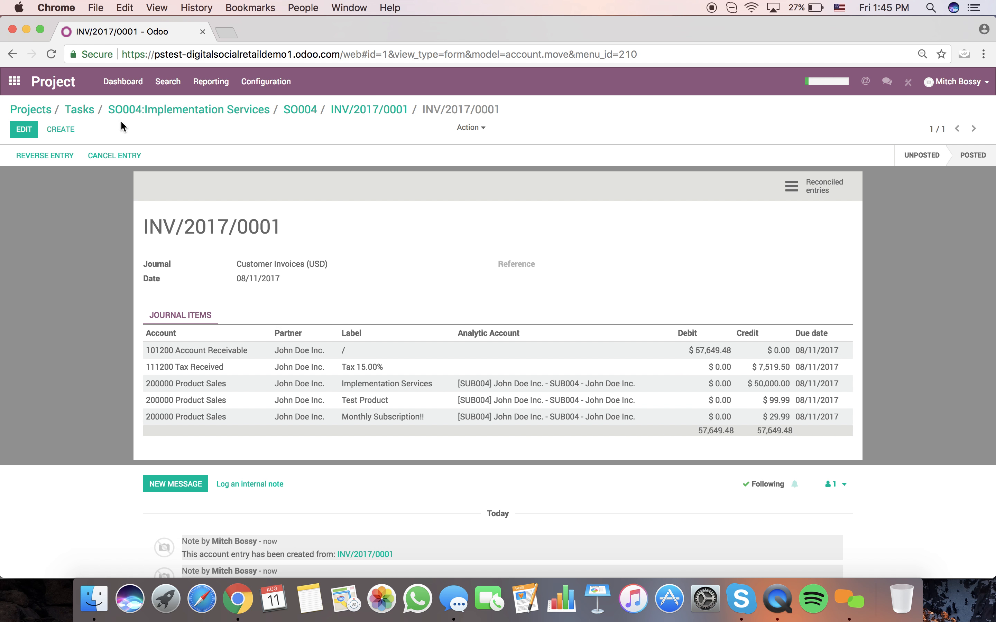
{"action": "left_click", "coordinate": [353, 112]}
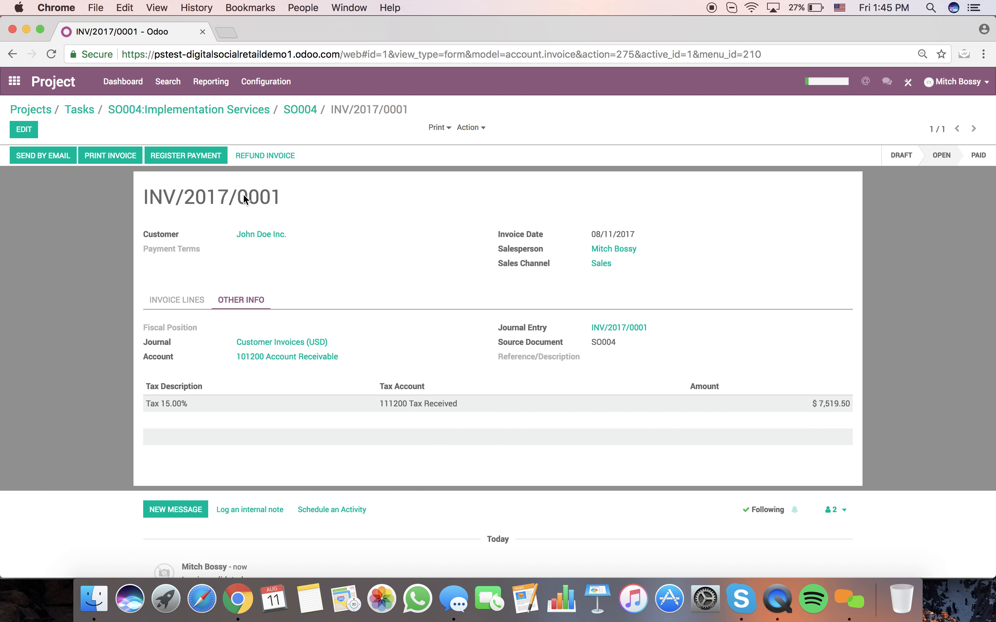
{"action": "left_click", "coordinate": [186, 301]}
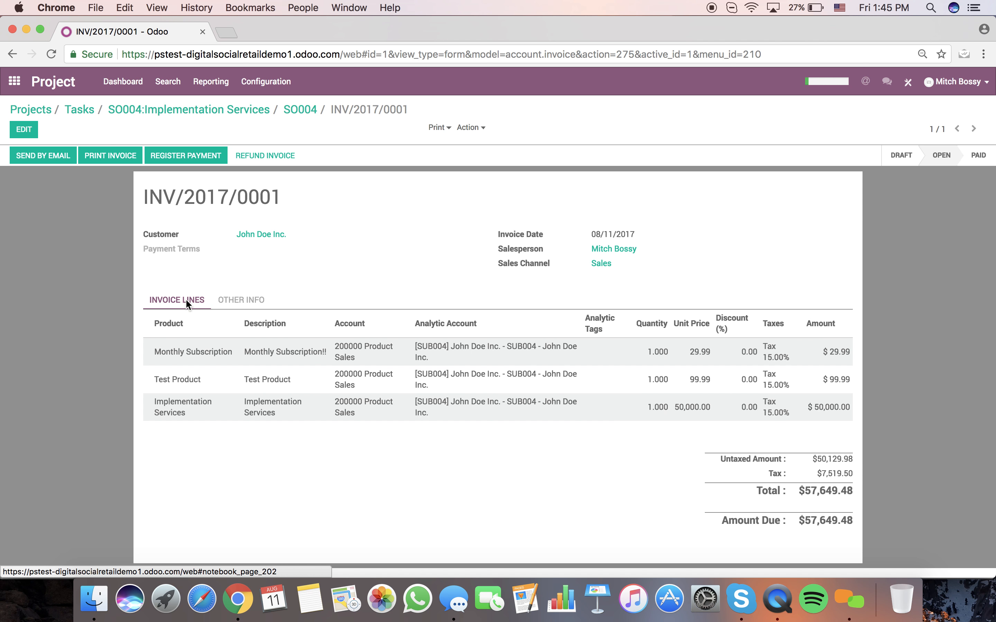
Register the invoice's full payment through the Bank (USD) journal, and return to sales order SO004.
{"action": "left_click", "coordinate": [177, 155]}
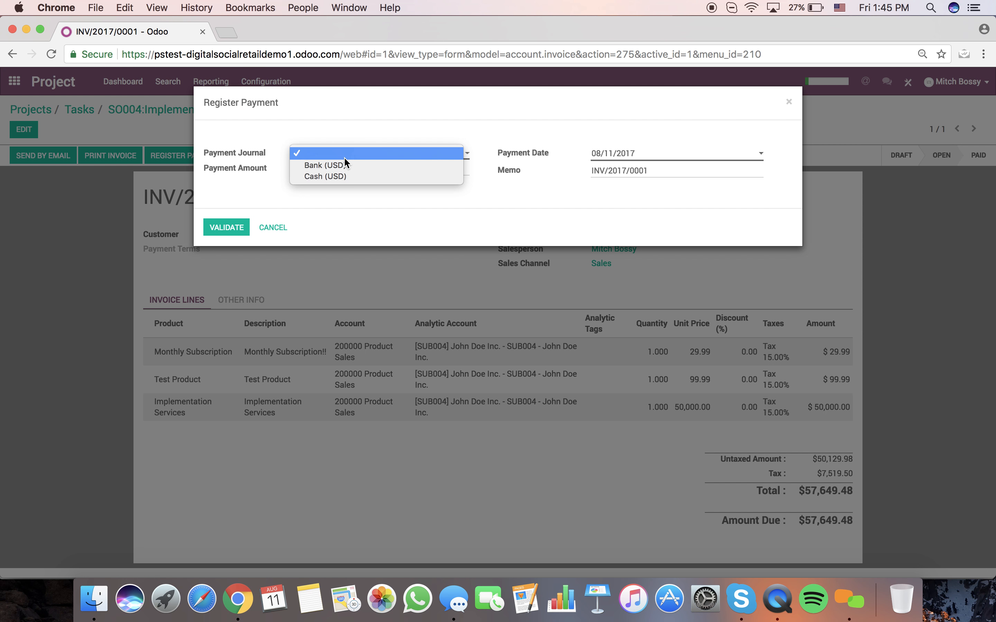
{"action": "left_click", "coordinate": [344, 162]}
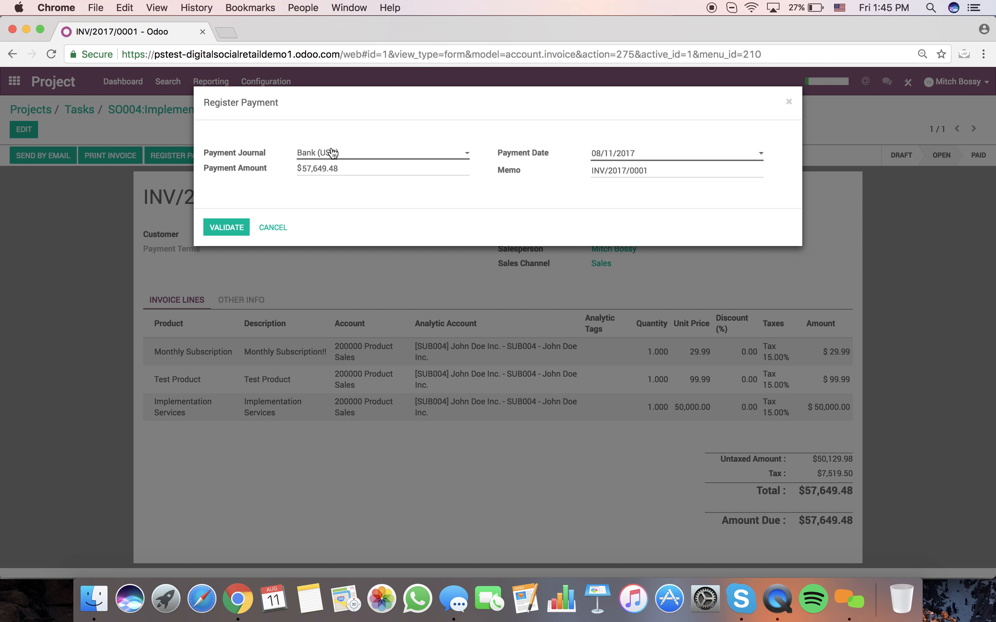
{"action": "left_click", "coordinate": [227, 231]}
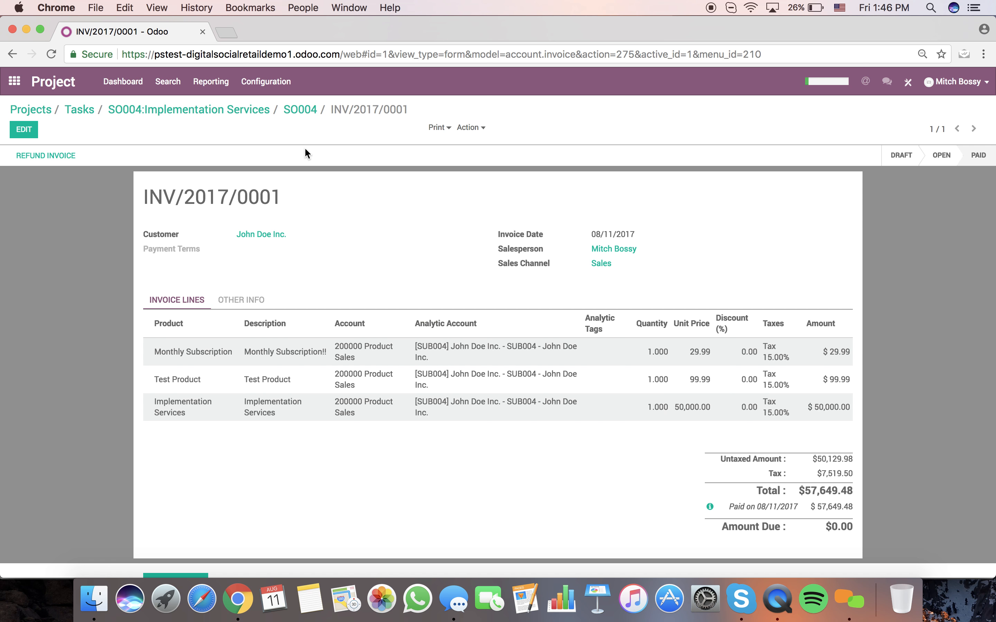
{"action": "left_click", "coordinate": [308, 110]}
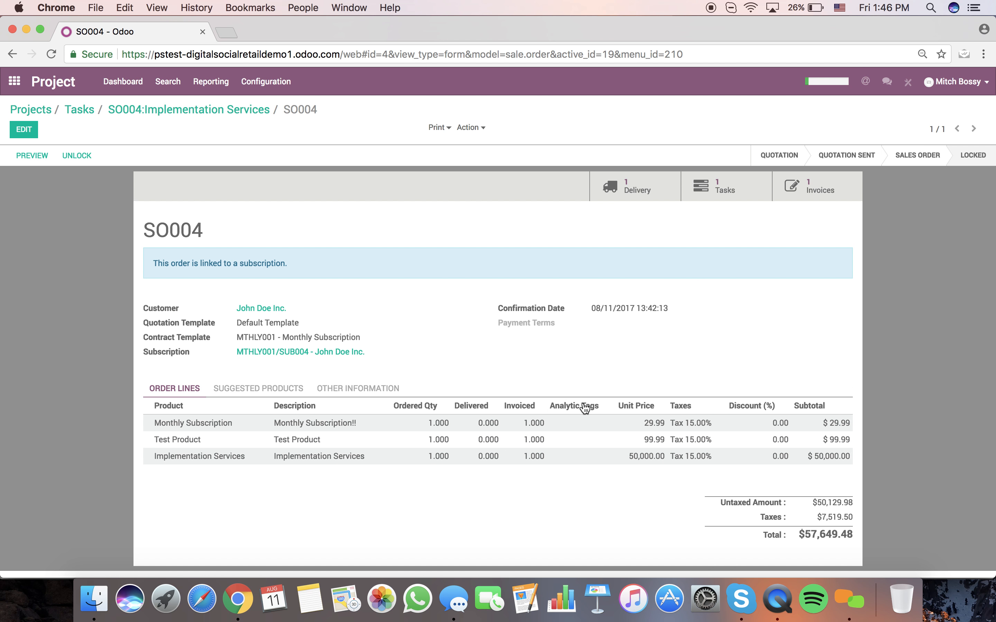
Open the ready delivery order for SO004 from the Inventory app's Delivery Orders to do.
{"action": "left_click", "coordinate": [16, 82]}
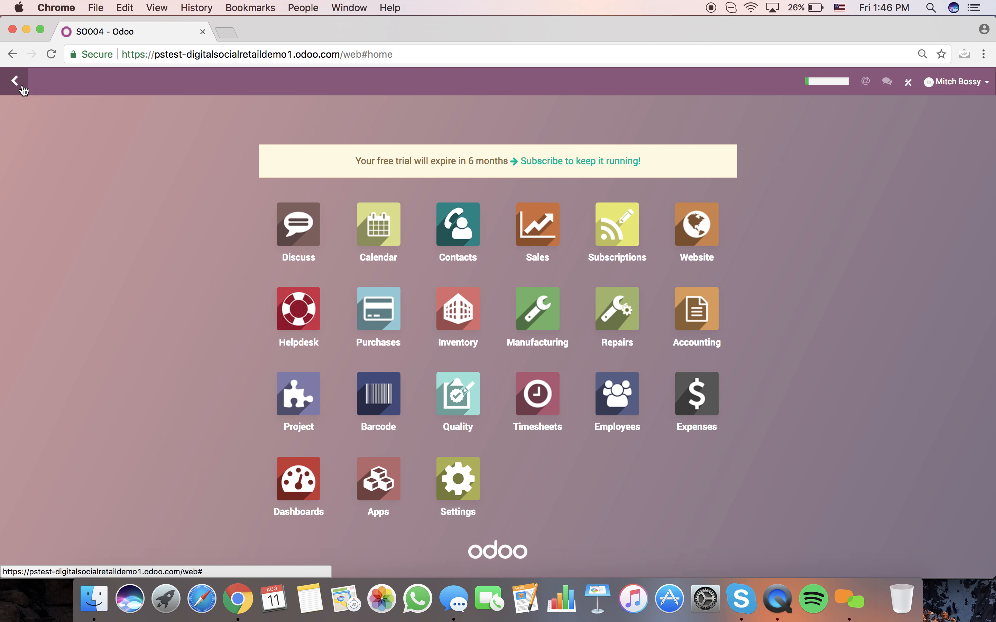
{"action": "left_click", "coordinate": [447, 314]}
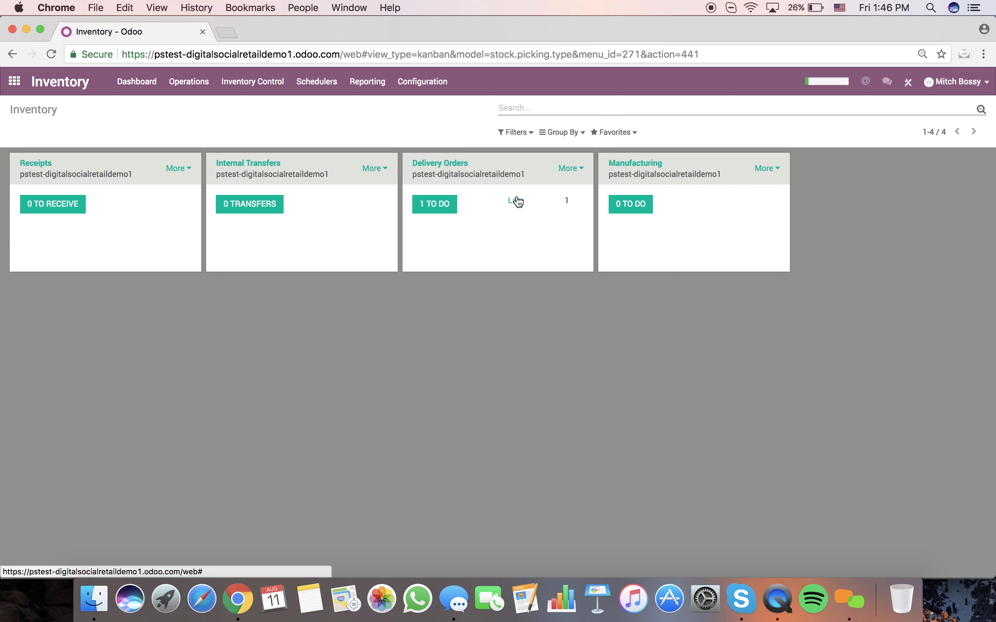
{"action": "left_click", "coordinate": [441, 205]}
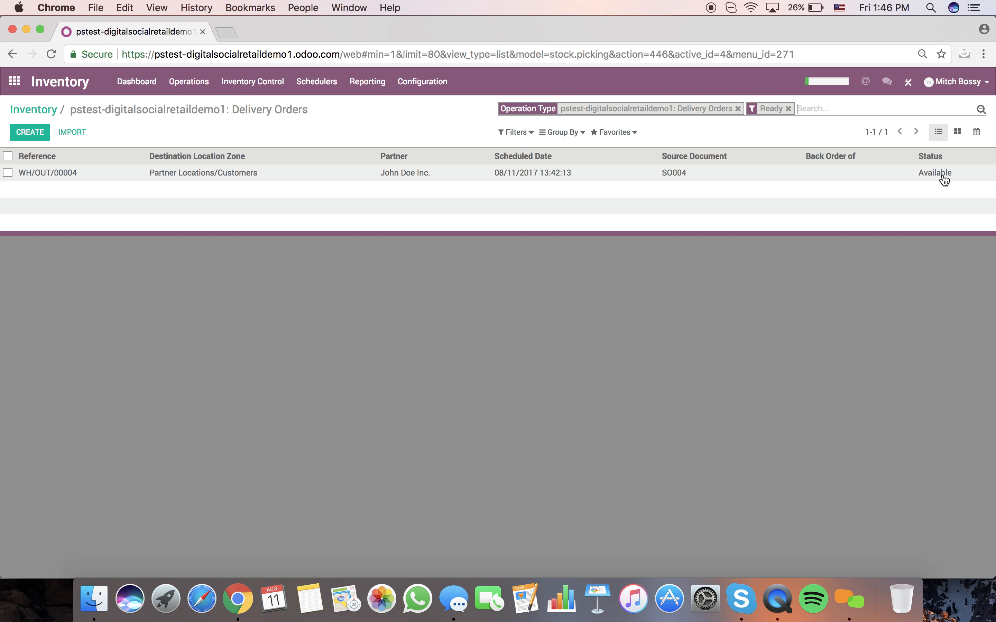
{"action": "left_click", "coordinate": [518, 132]}
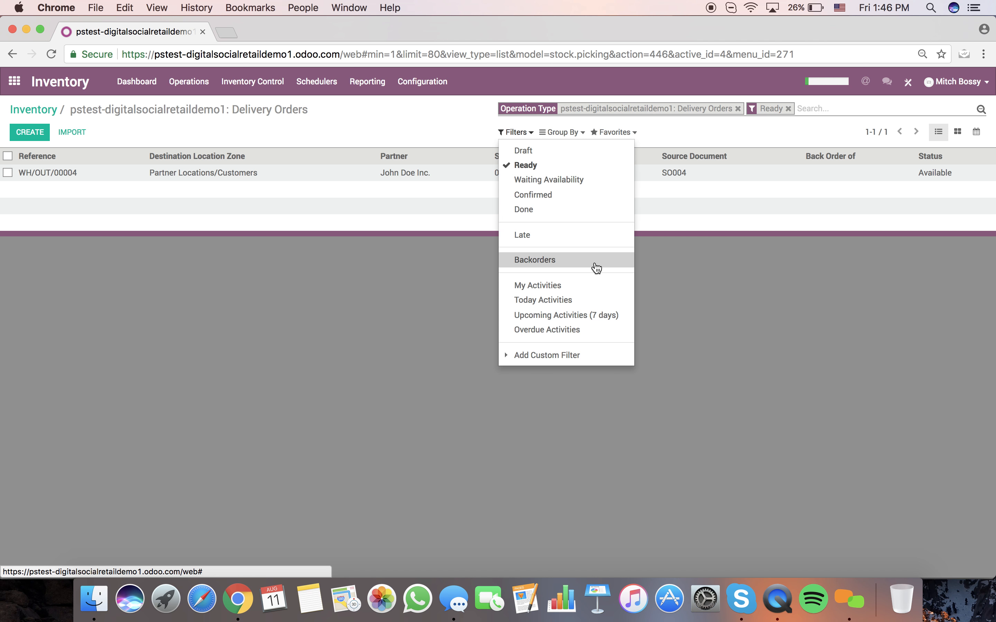
{"action": "left_click", "coordinate": [422, 326]}
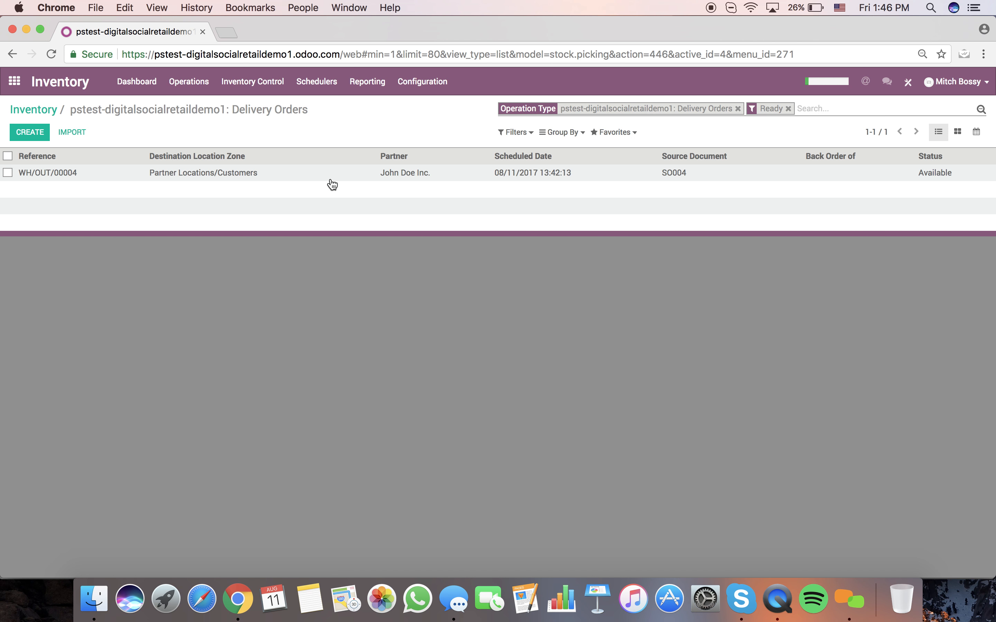
{"action": "left_click", "coordinate": [308, 179]}
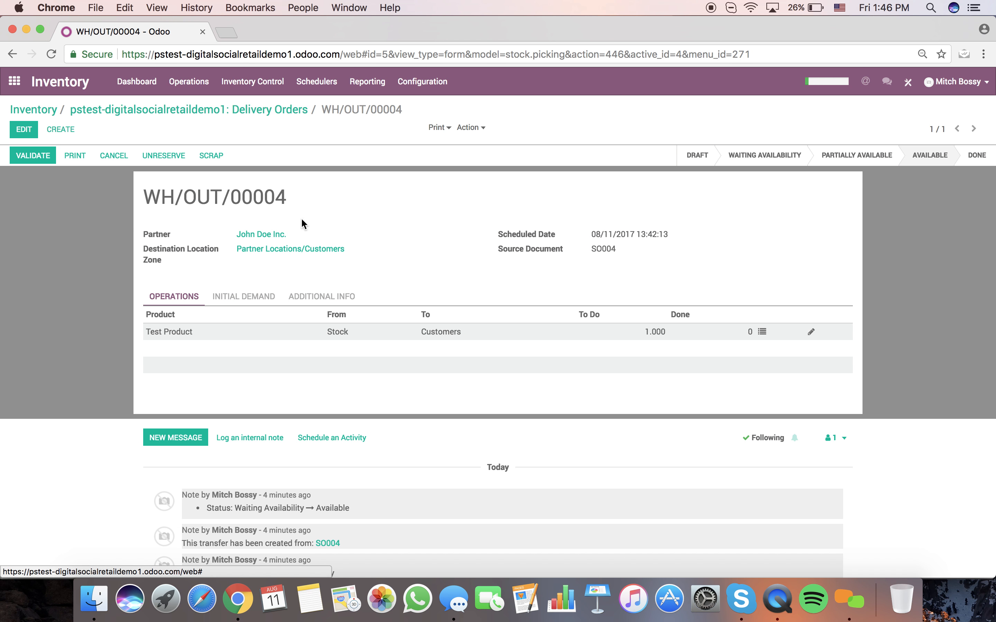
Print the delivery order's Picking Operations document, view the downloaded PDF, and close it.
{"action": "left_click", "coordinate": [439, 128]}
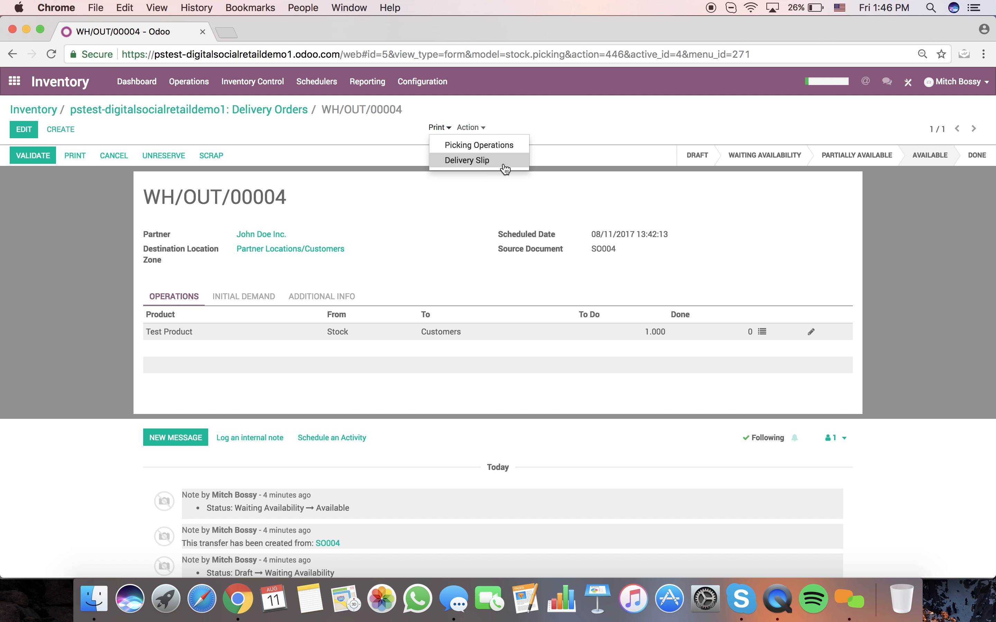
{"action": "left_click", "coordinate": [493, 161]}
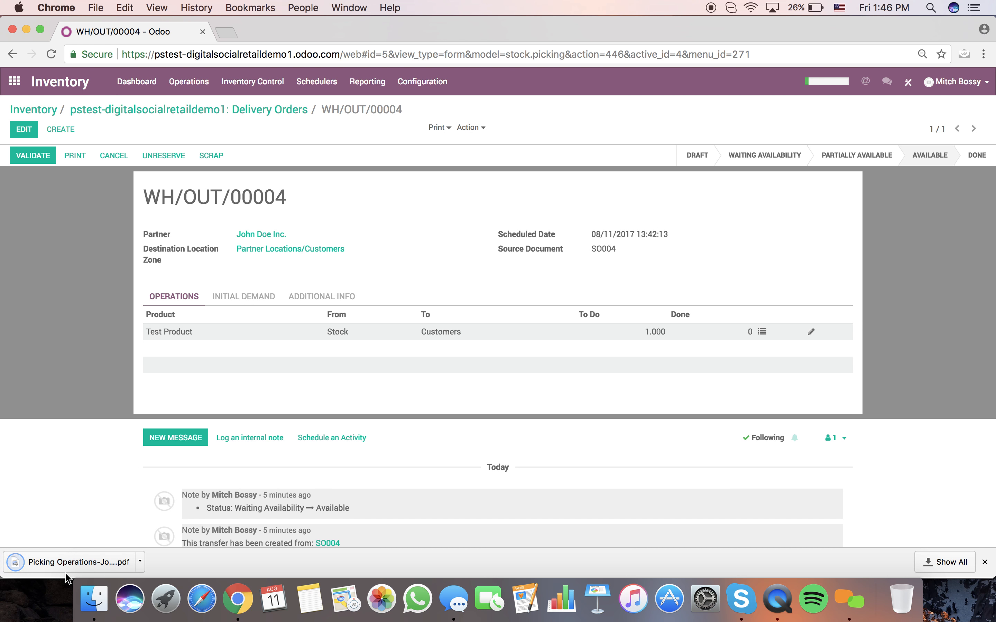
{"action": "left_click", "coordinate": [64, 568]}
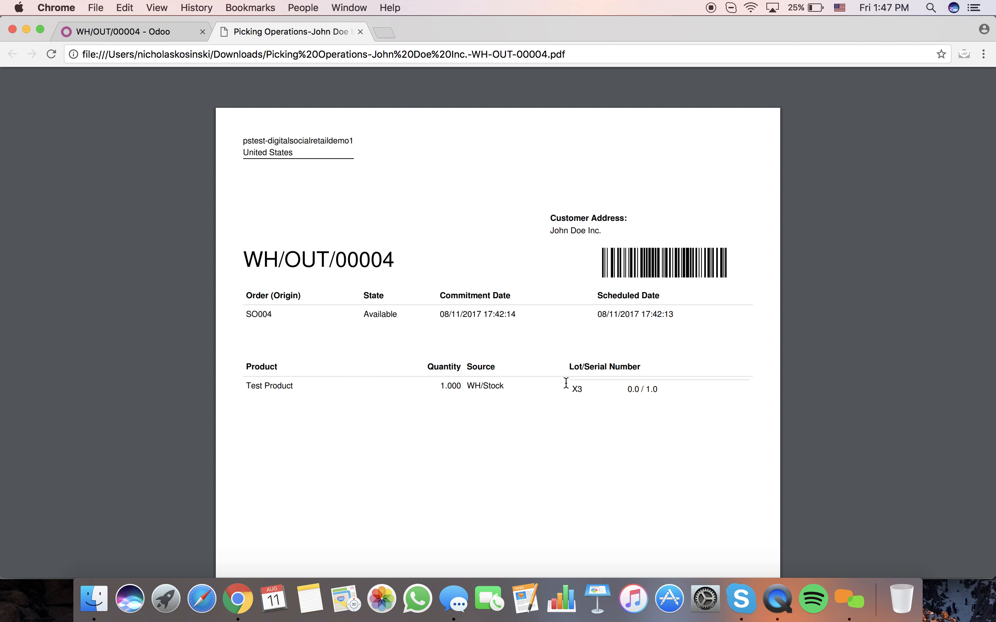
{"action": "left_click", "coordinate": [361, 31]}
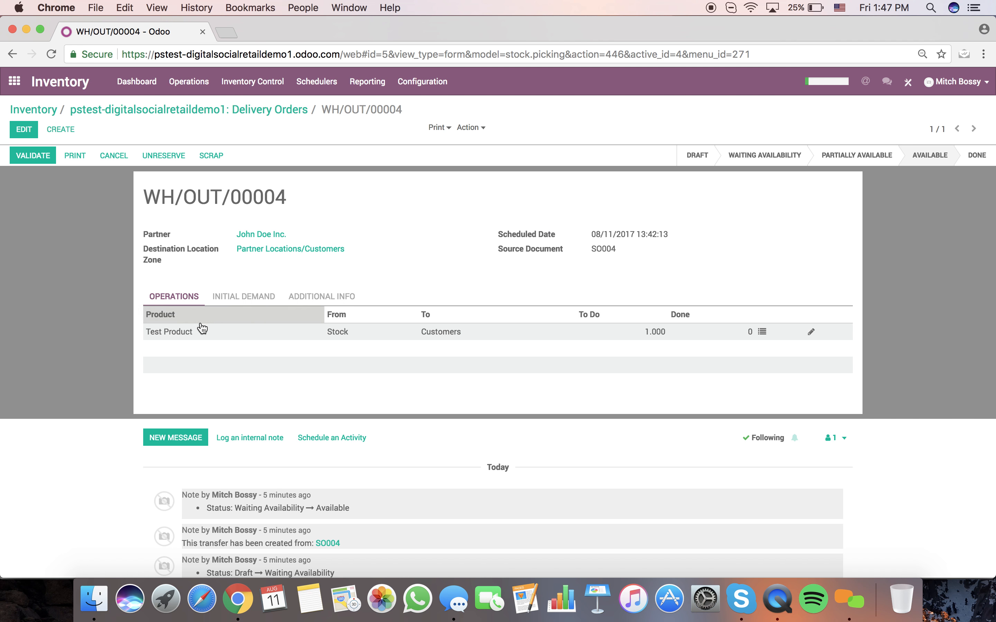
Assign John Doe Inc. as customer of serial number X3 in Test Product's lot/serial details, and save the serial record.
{"action": "left_click", "coordinate": [762, 332]}
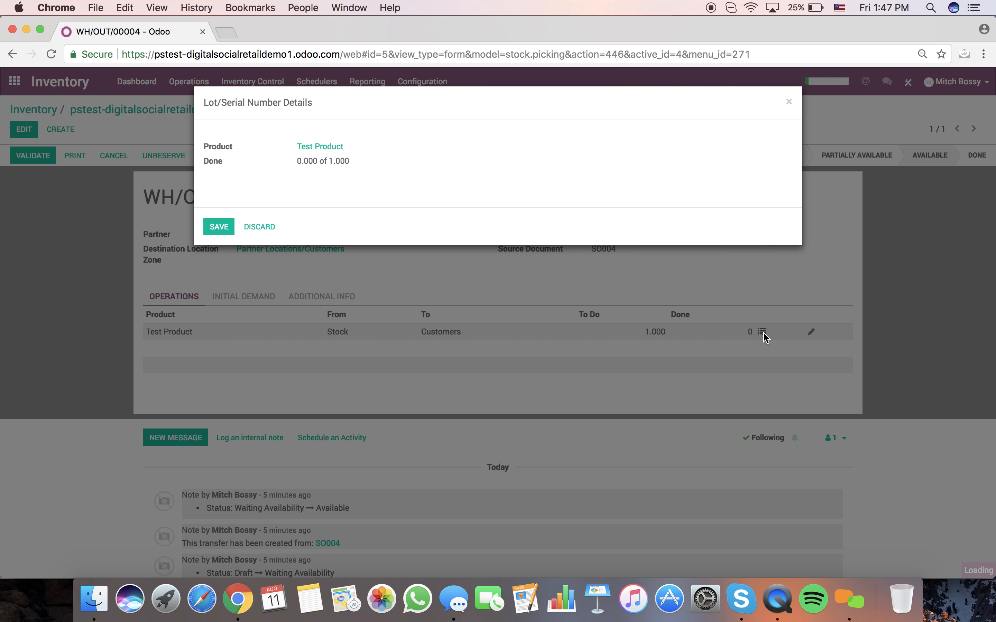
{"action": "left_click", "coordinate": [234, 215]}
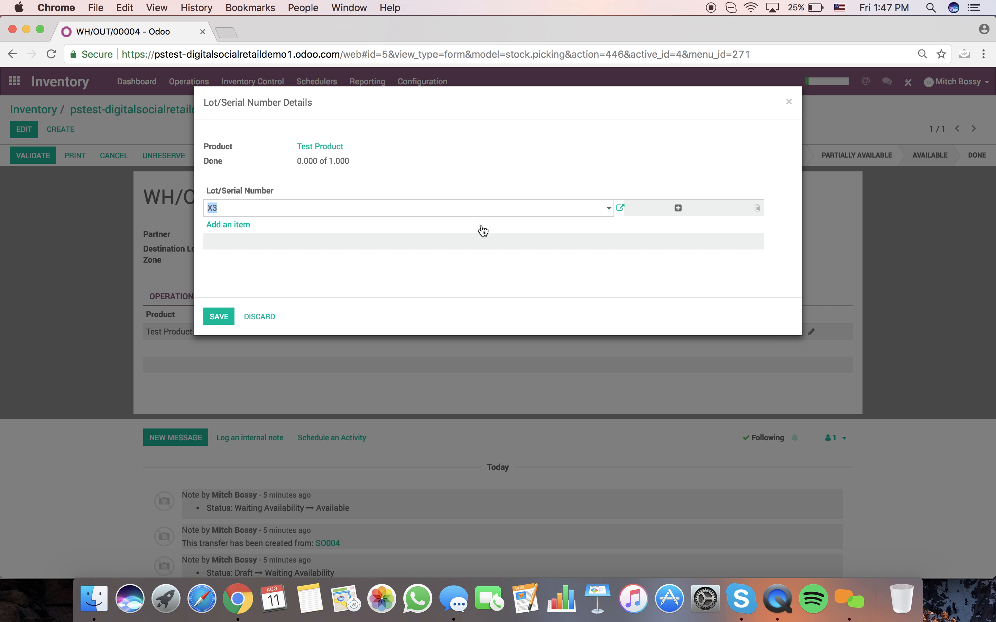
{"action": "left_click", "coordinate": [620, 207]}
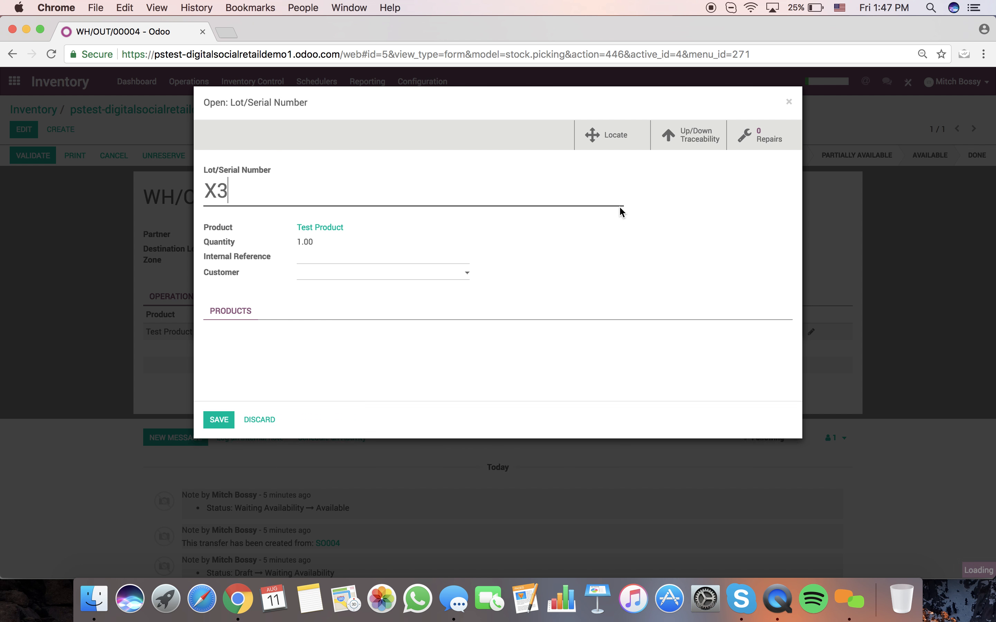
{"action": "left_click", "coordinate": [361, 273]}
{"action": "left_click", "coordinate": [364, 289]}
{"action": "left_click", "coordinate": [219, 448]}
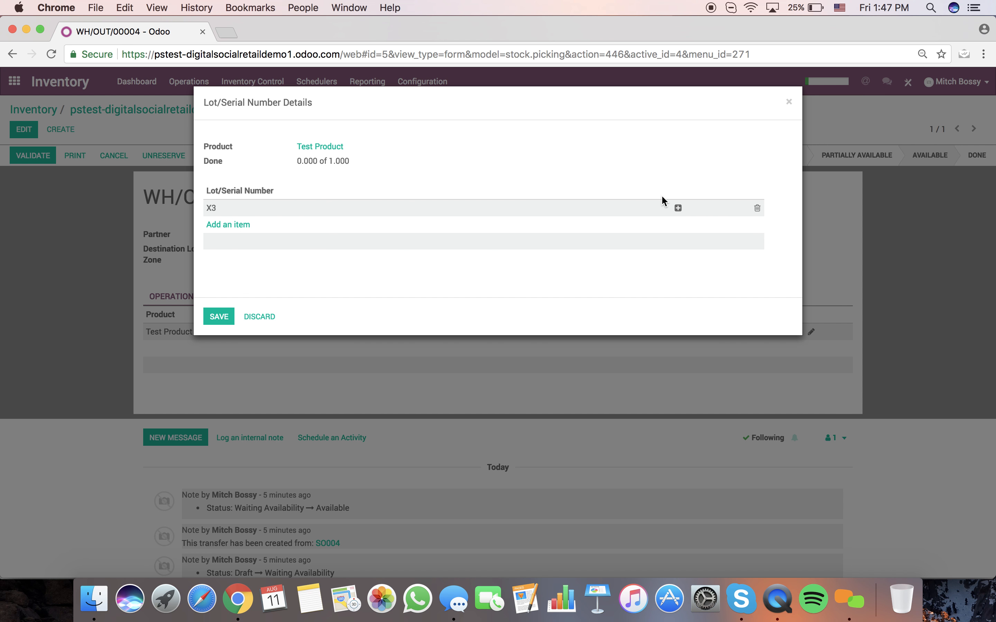
Mark serial number X3 as done for Test Product, save the lot details, and validate the delivery order.
{"action": "left_click", "coordinate": [678, 208]}
{"action": "left_click", "coordinate": [219, 316]}
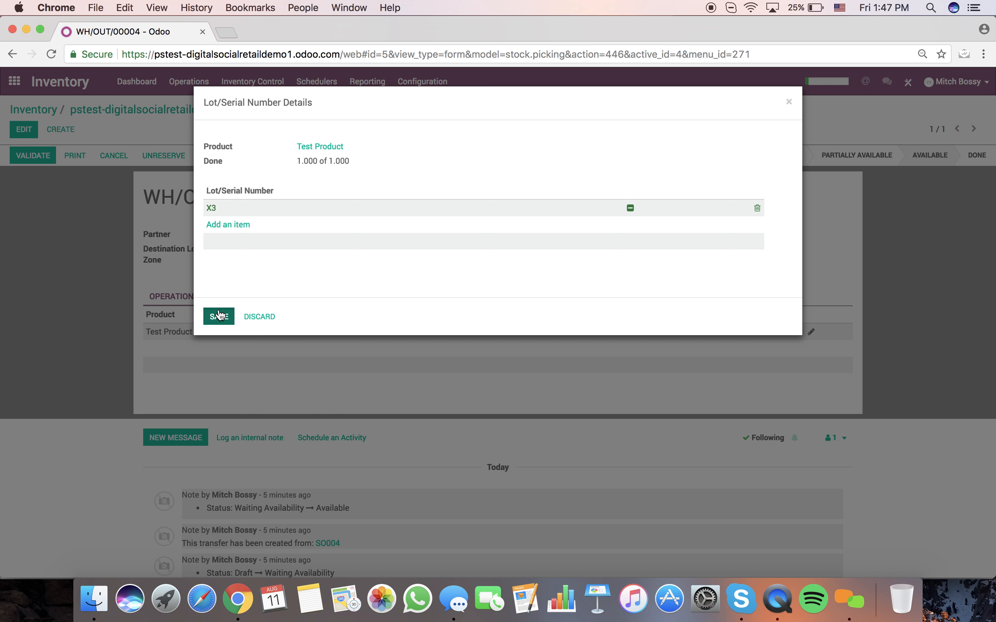
{"action": "left_click", "coordinate": [32, 156]}
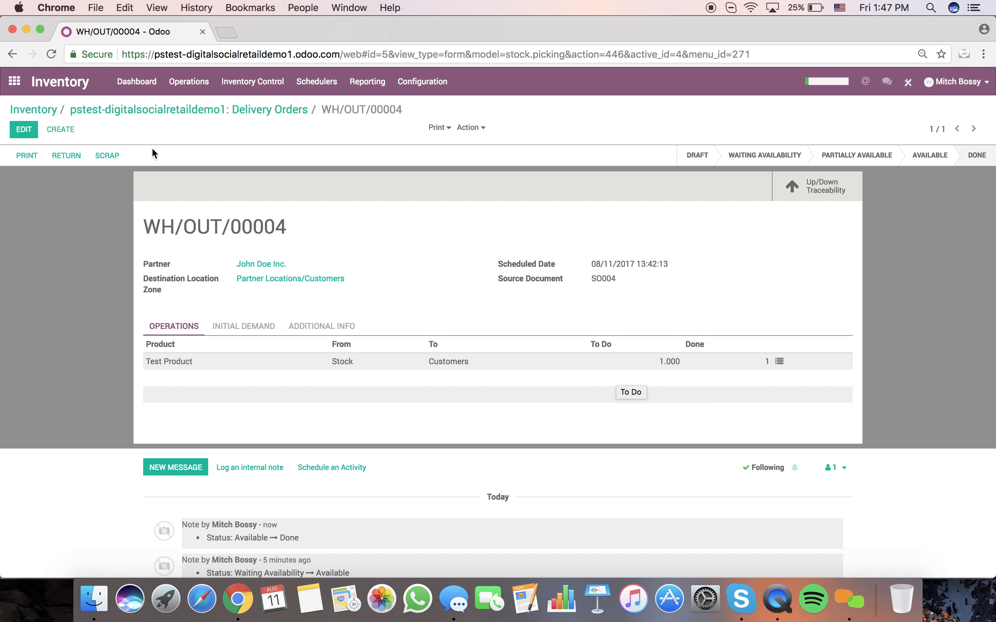
Find the Sales customers list by searching for "customer", and open John Doe Inc.'s Hardware records.
{"action": "left_click", "coordinate": [14, 82]}
{"action": "type", "text": "customer"}
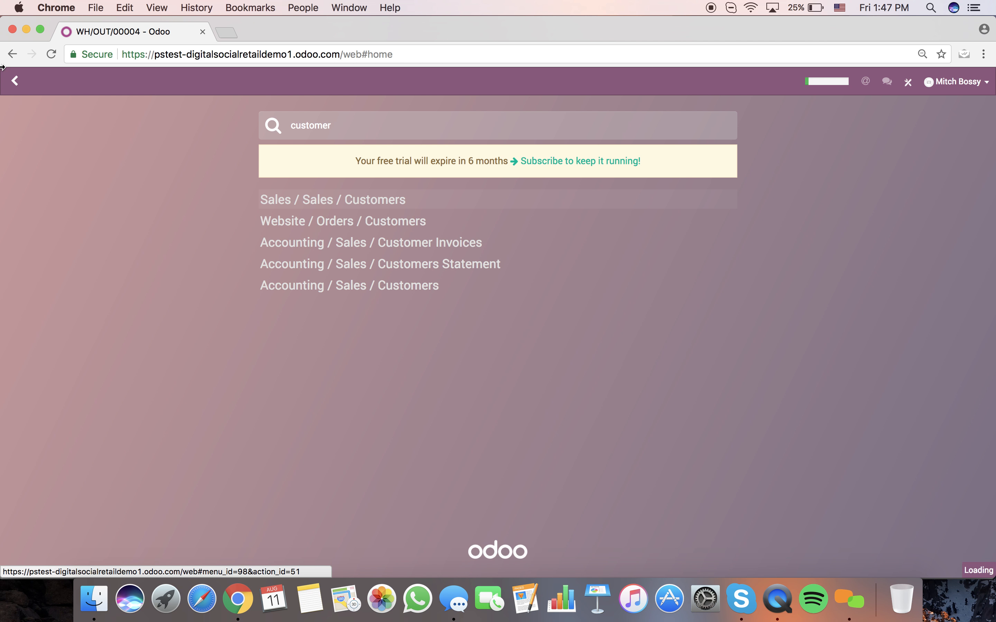
{"action": "key", "text": "Return"}
{"action": "left_click", "coordinate": [148, 196]}
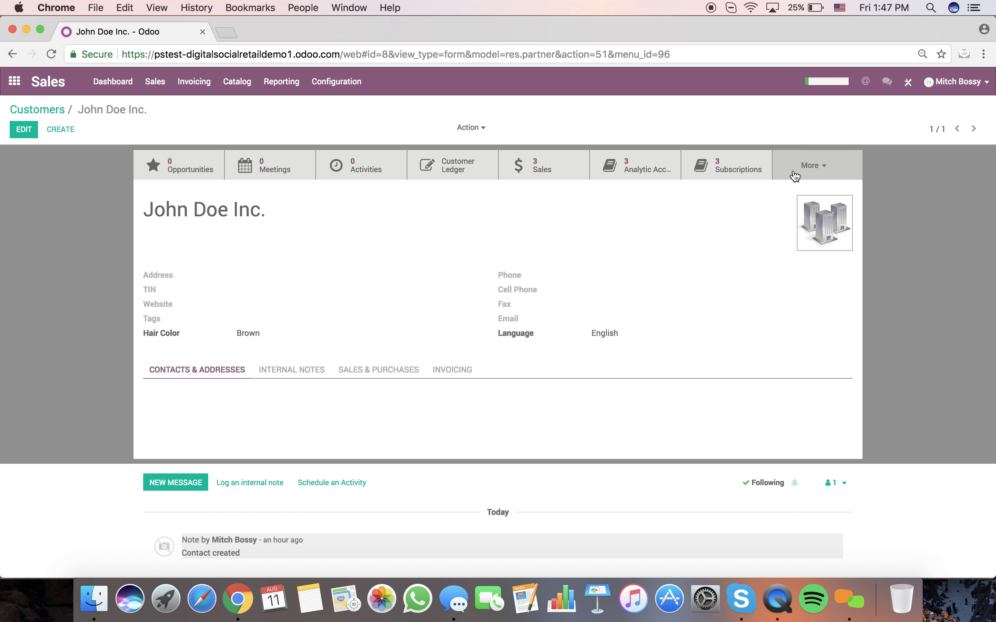
{"action": "left_click", "coordinate": [805, 167]}
{"action": "left_click", "coordinate": [813, 287]}
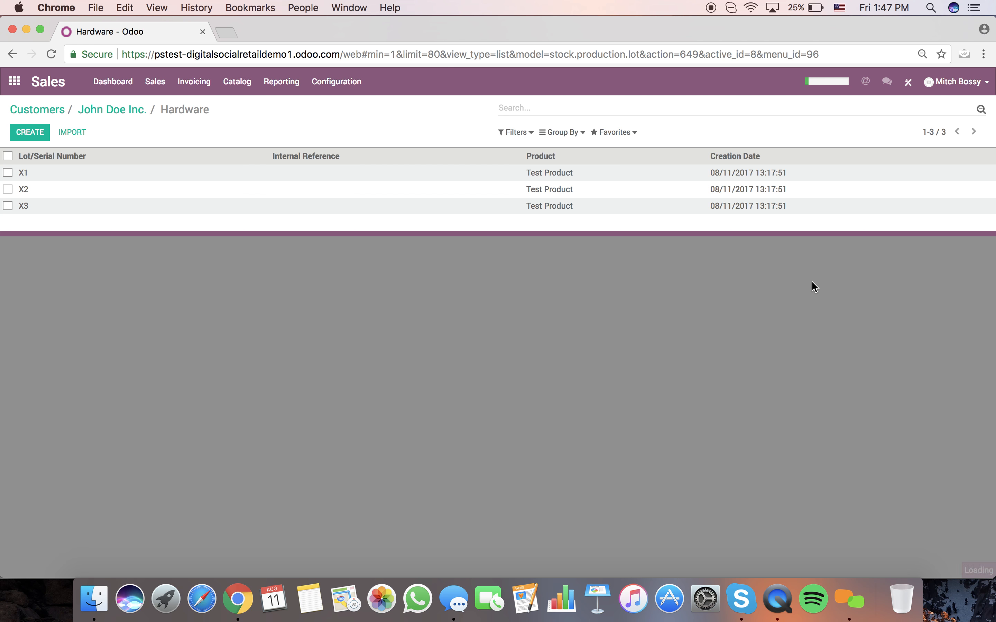
Examine serial number X3's location and expanded upstream traceability, and return through the customers list to the app overview.
{"action": "left_click", "coordinate": [564, 206]}
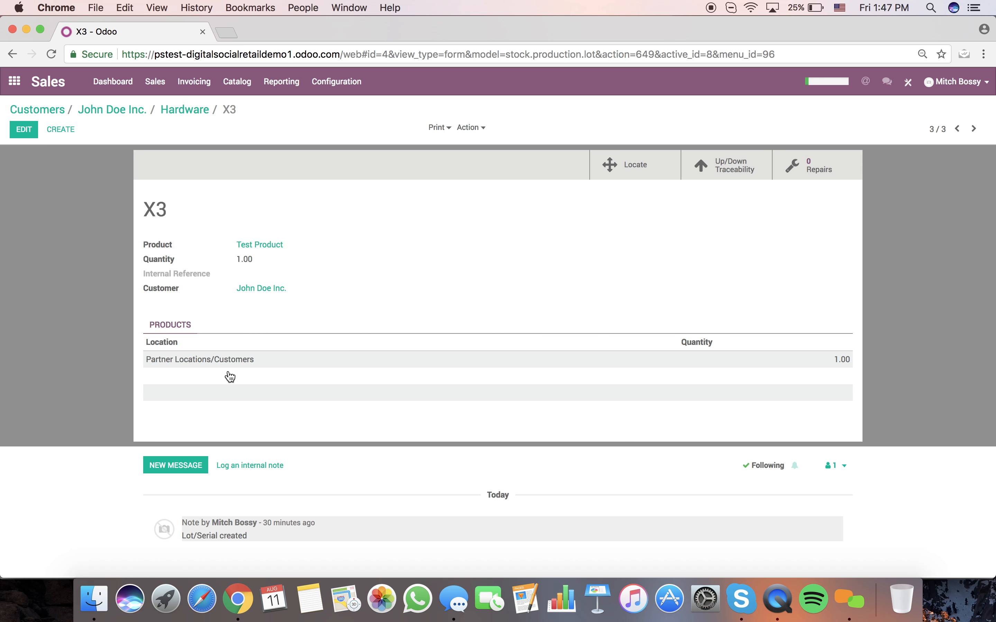
{"action": "scroll", "coordinate": [282, 477], "scroll_direction": "down", "scroll_amount": 1}
{"action": "left_click", "coordinate": [703, 164]}
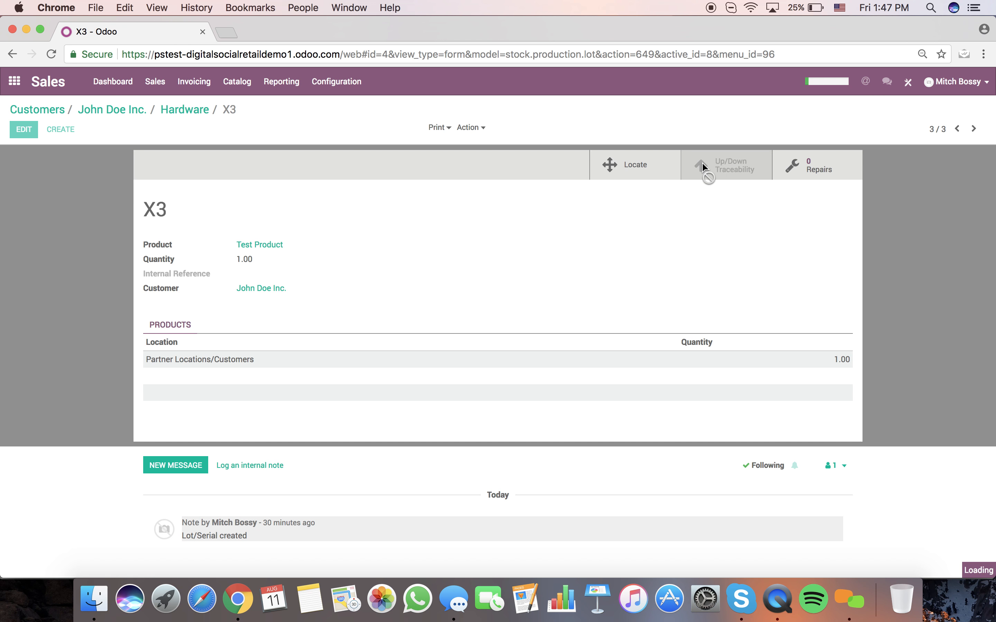
{"action": "left_click", "coordinate": [148, 242]}
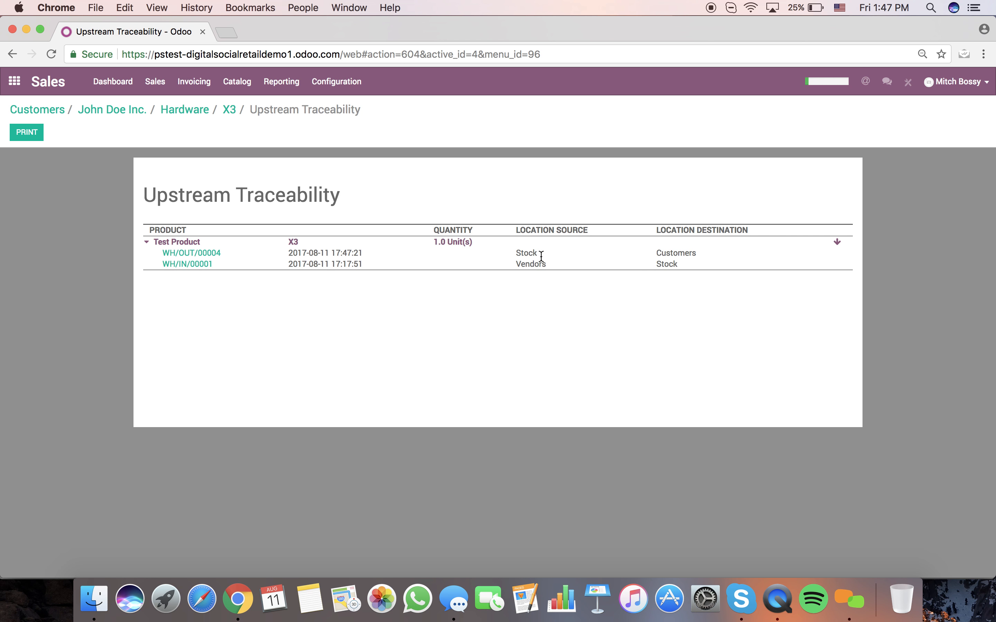
{"action": "left_click", "coordinate": [227, 110]}
{"action": "left_click", "coordinate": [49, 107]}
{"action": "left_click", "coordinate": [15, 82]}
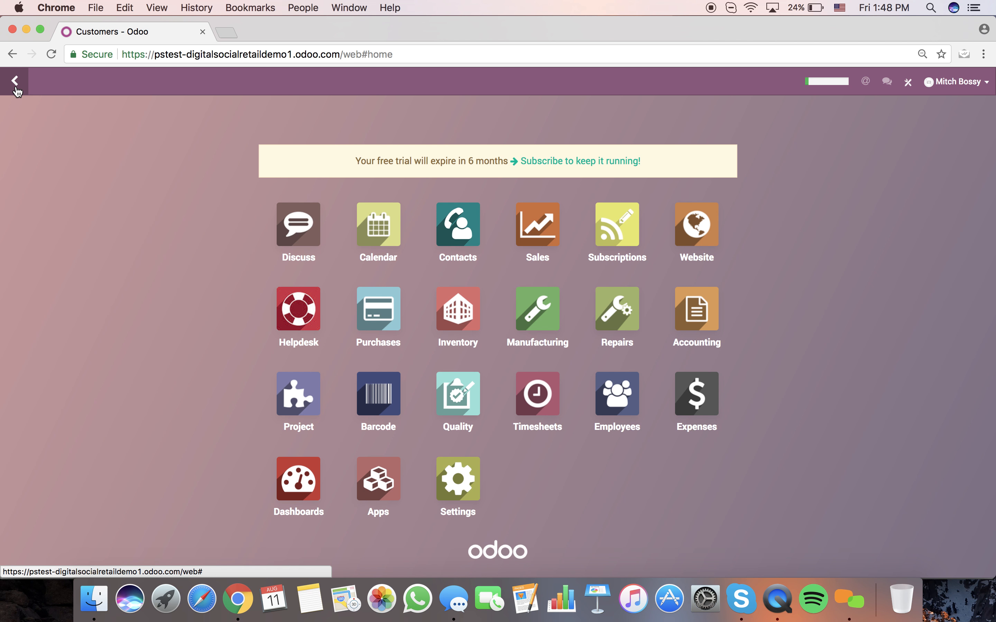
Find the Subscriptions app by searching for "subsc", and open its list of subscriptions.
{"action": "type", "text": "subsc"}
{"action": "key", "text": "Return"}
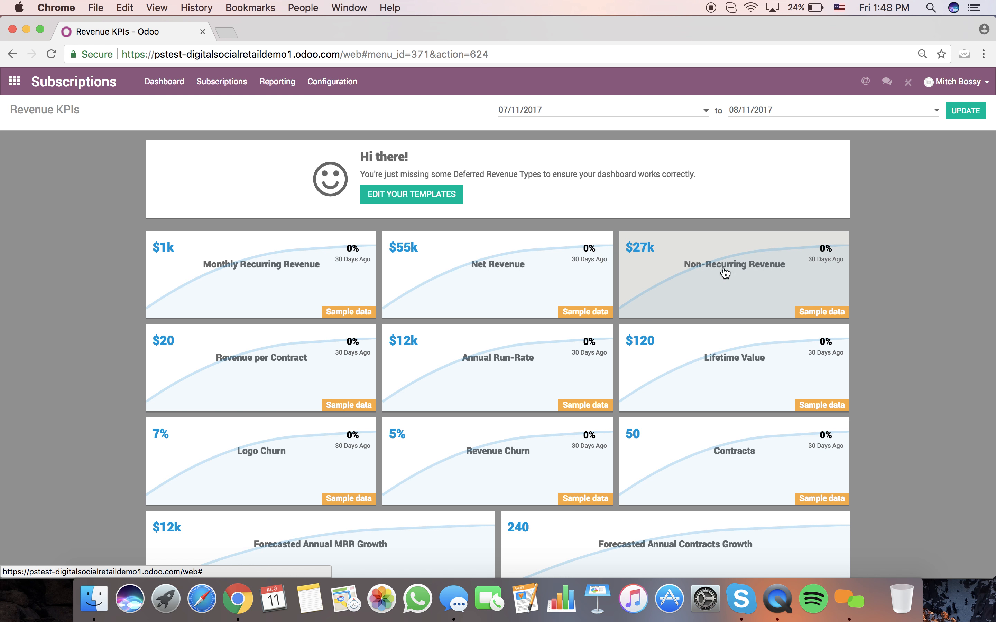
{"action": "left_click", "coordinate": [222, 81]}
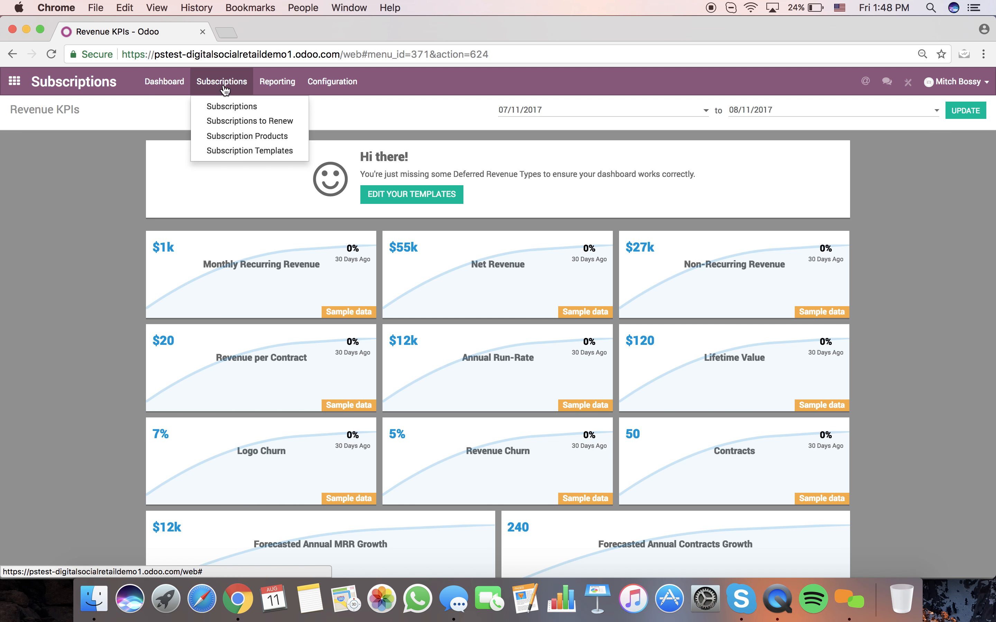
{"action": "left_click", "coordinate": [228, 104]}
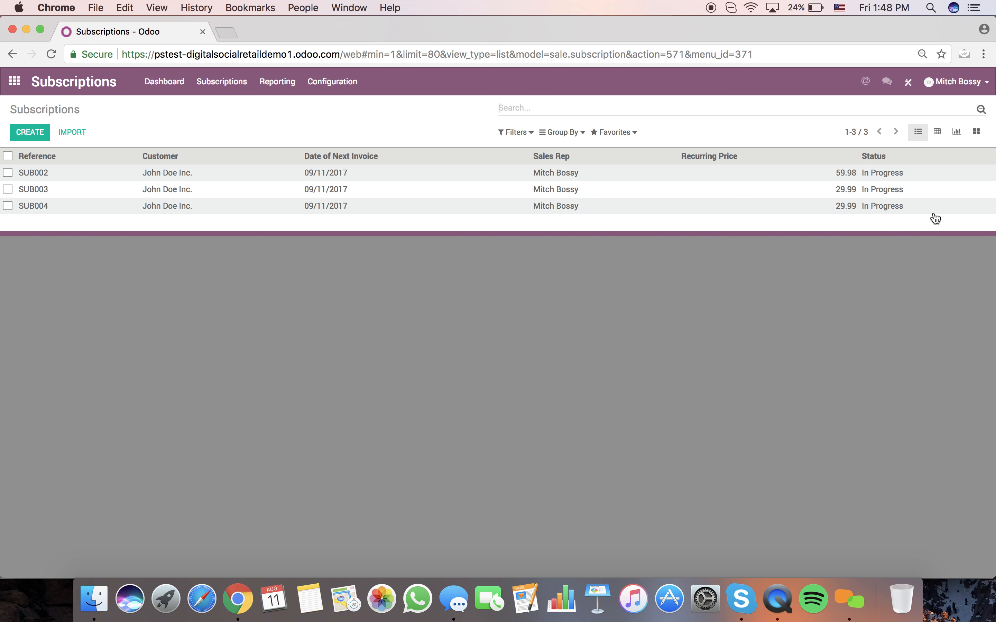
Group the subscriptions list by Partner, and add Status as a second grouping level.
{"action": "left_click", "coordinate": [578, 136]}
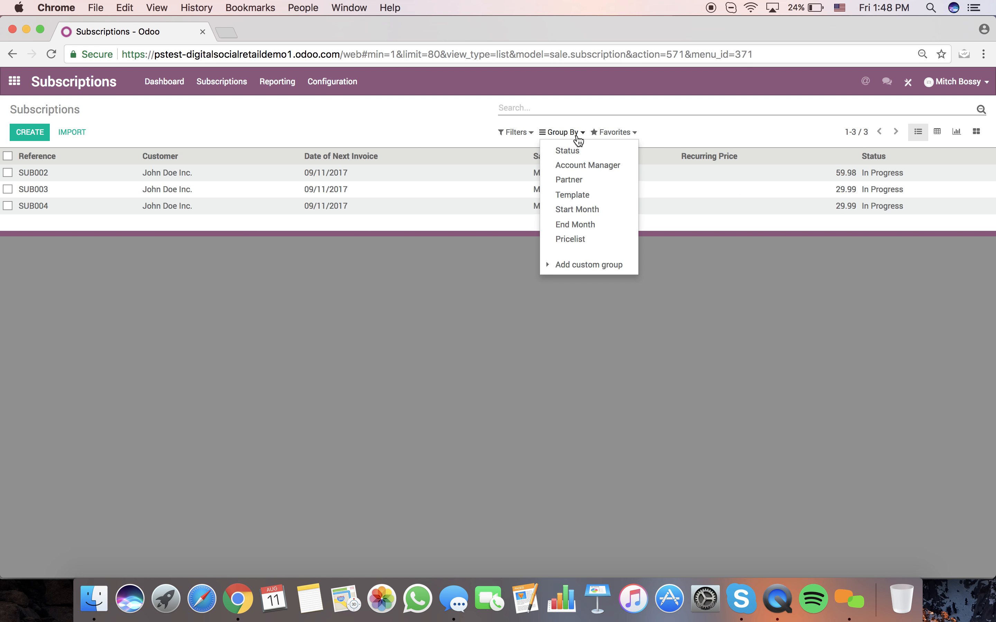
{"action": "left_click", "coordinate": [570, 180]}
{"action": "left_click", "coordinate": [516, 236]}
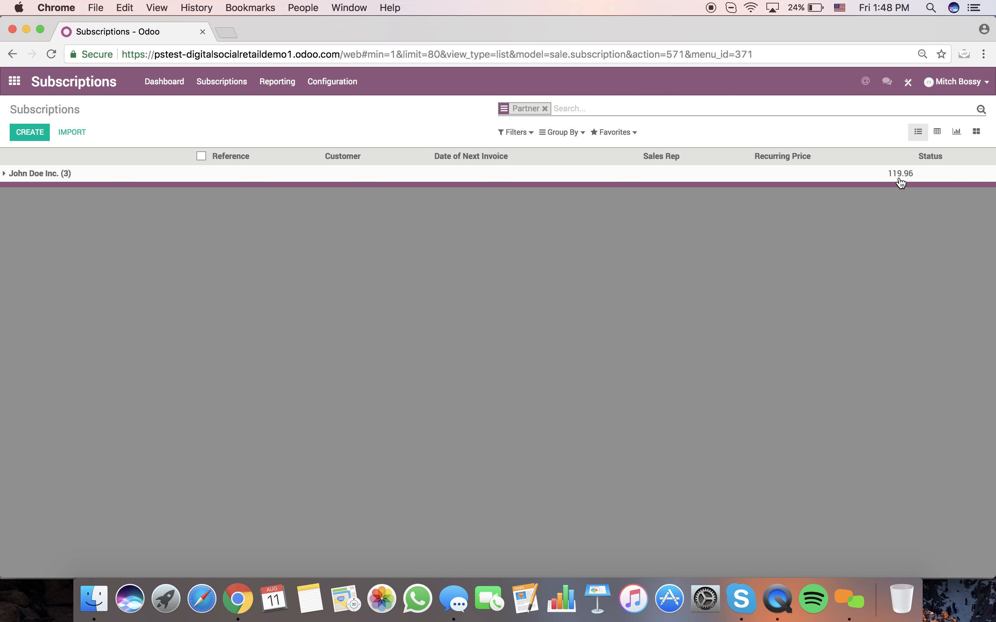
{"action": "left_click", "coordinate": [570, 132]}
{"action": "left_click", "coordinate": [586, 150]}
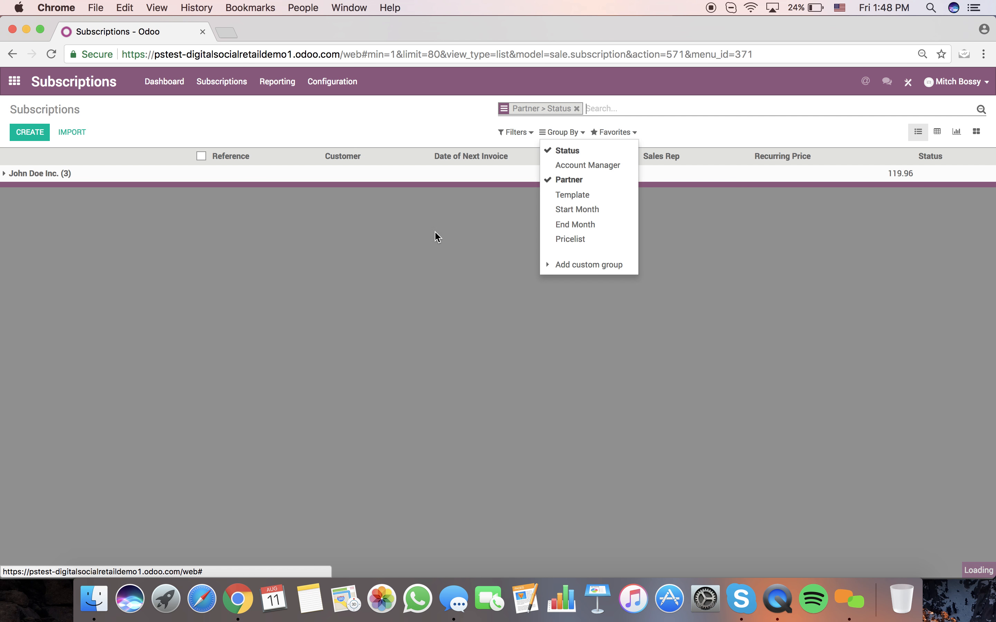
{"action": "left_click", "coordinate": [438, 237]}
Expand John Doe Inc.'s In Progress group to review its subscriptions, and return to the app overview.
{"action": "left_click", "coordinate": [159, 175]}
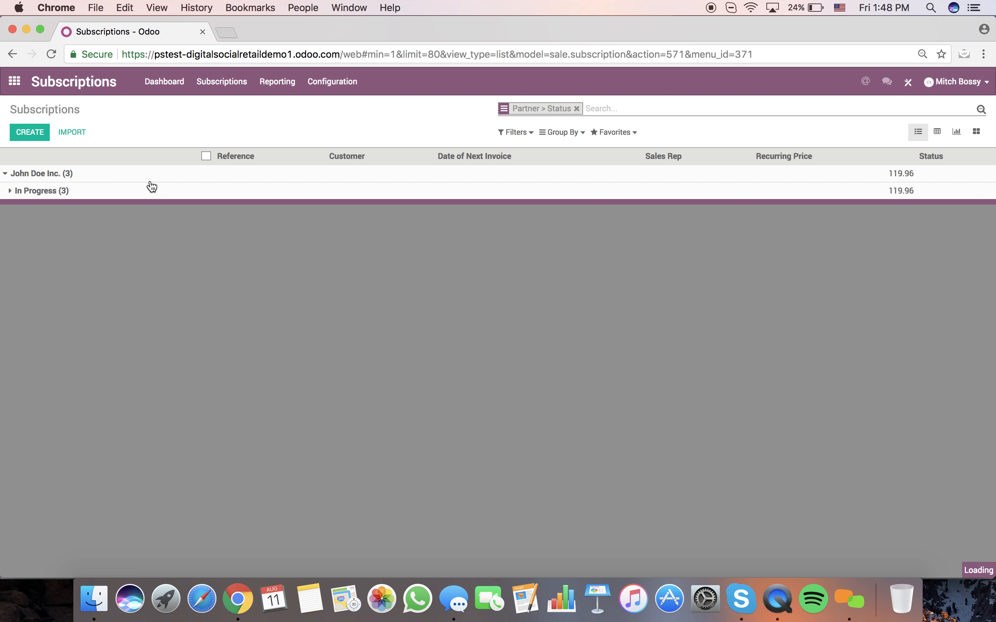
{"action": "left_click", "coordinate": [279, 194]}
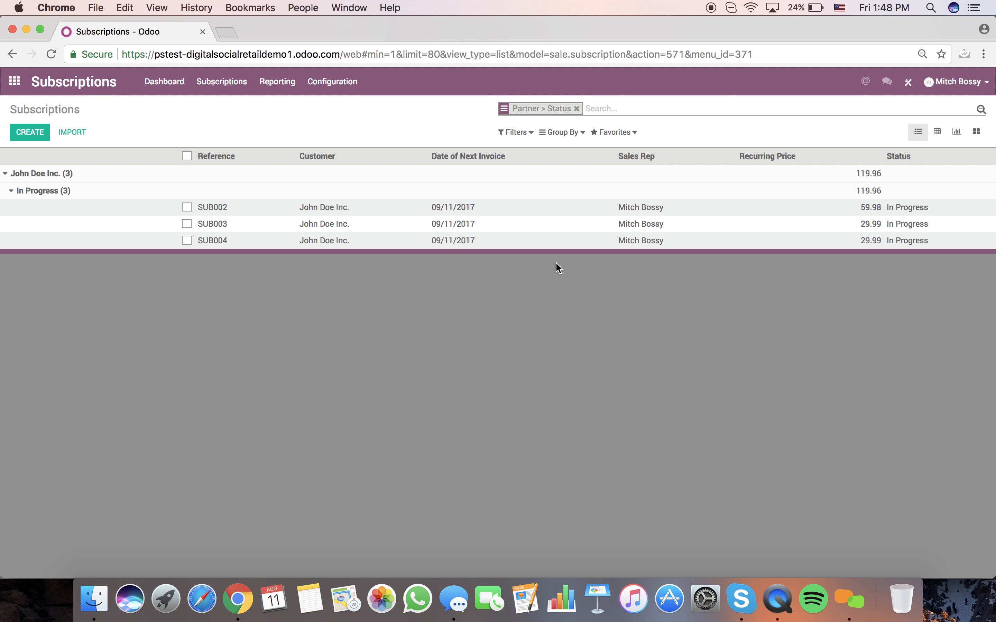
{"action": "left_click", "coordinate": [180, 91]}
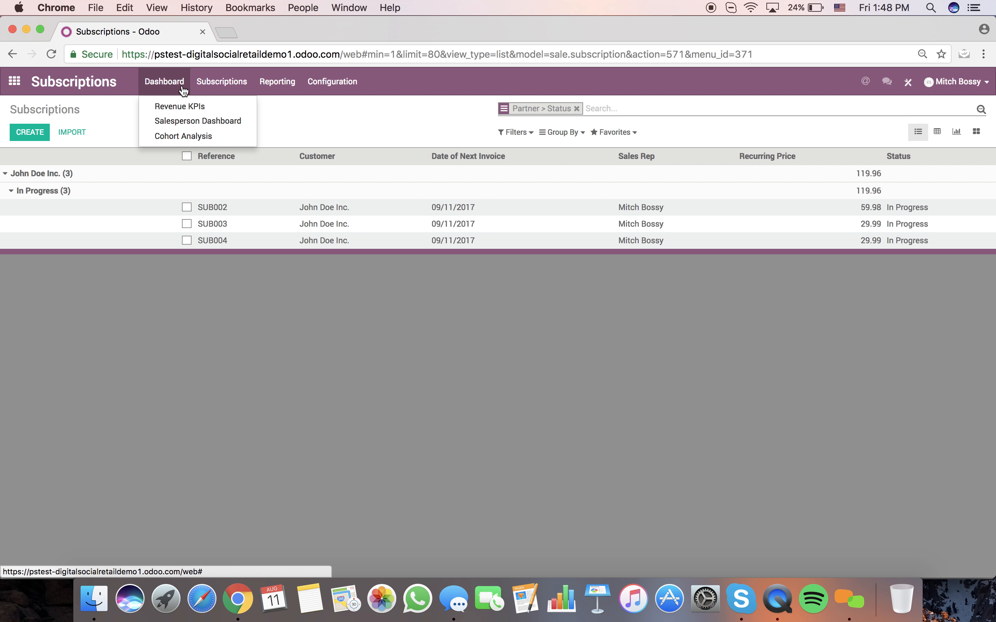
{"action": "left_click", "coordinate": [15, 81]}
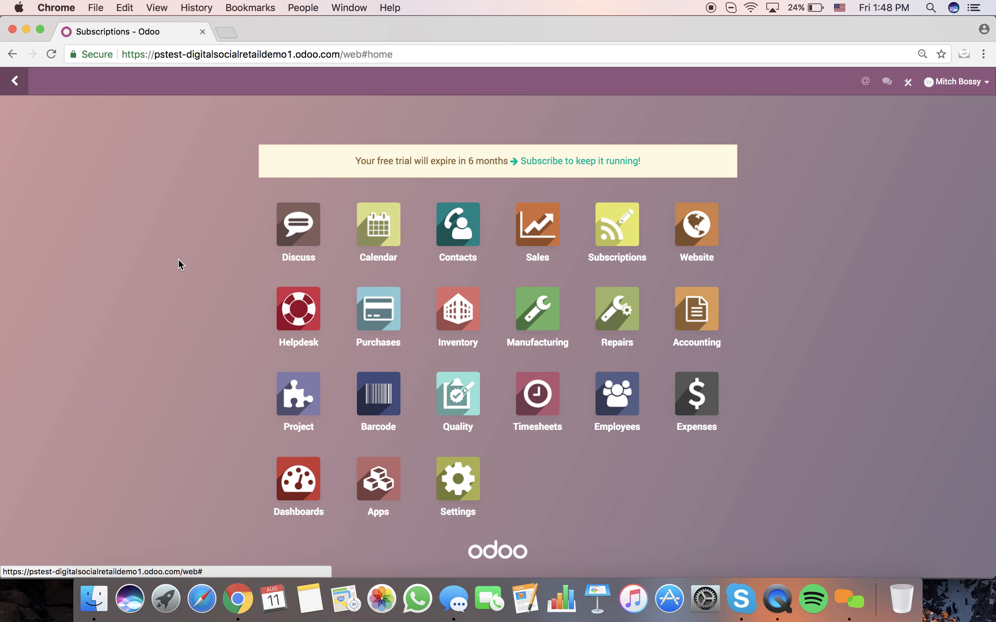